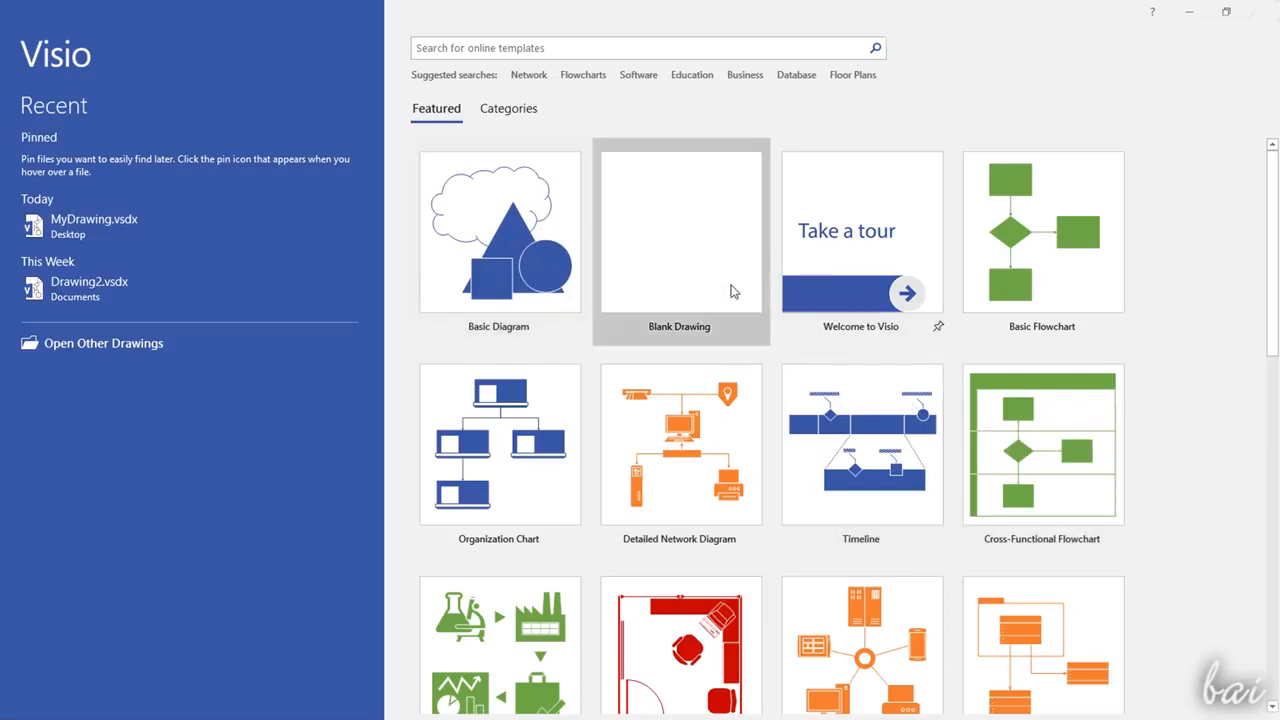
Step: Create a blank drawing using US Units
{"action": "left_click", "coordinate": [731, 291]}
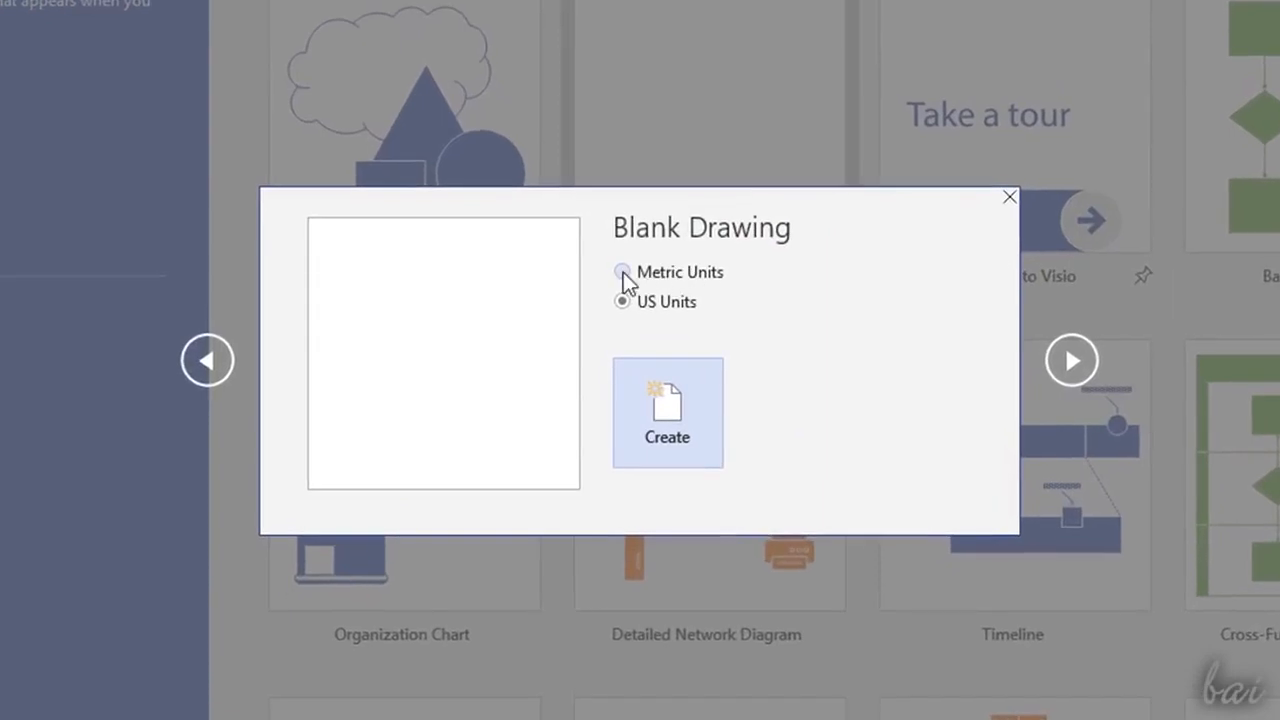
{"action": "left_click", "coordinate": [622, 272]}
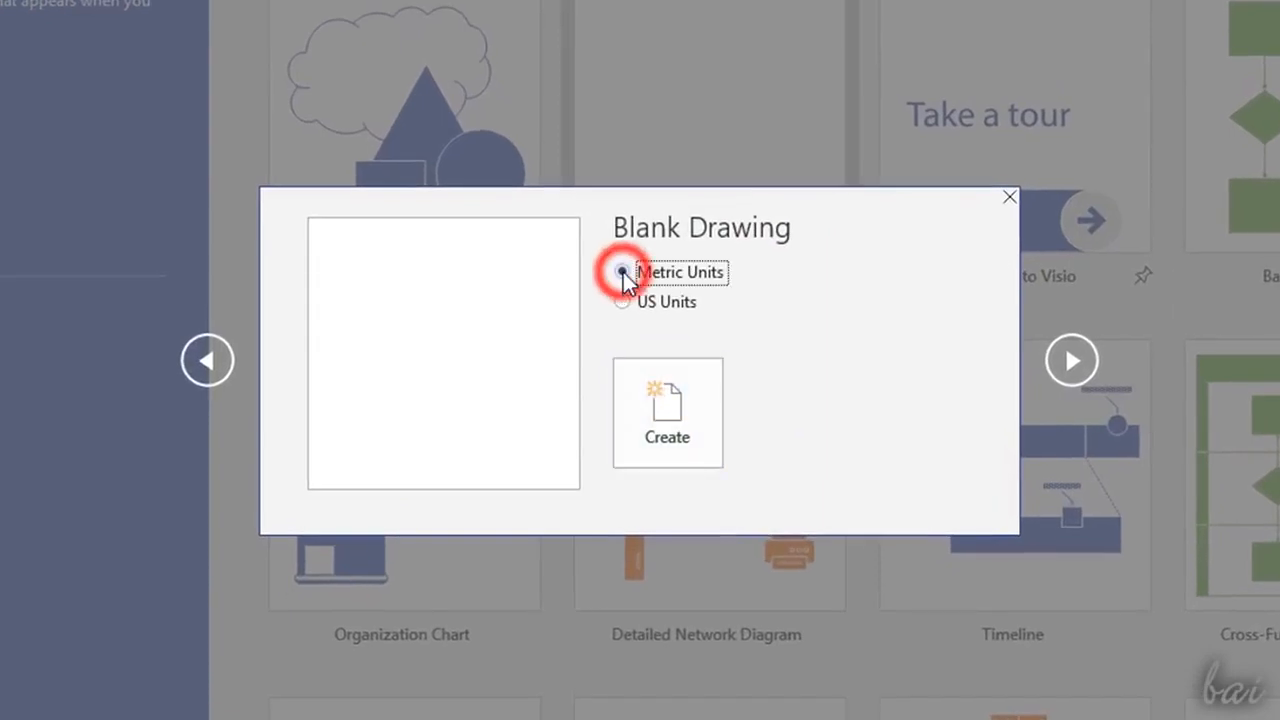
{"action": "left_click", "coordinate": [622, 302]}
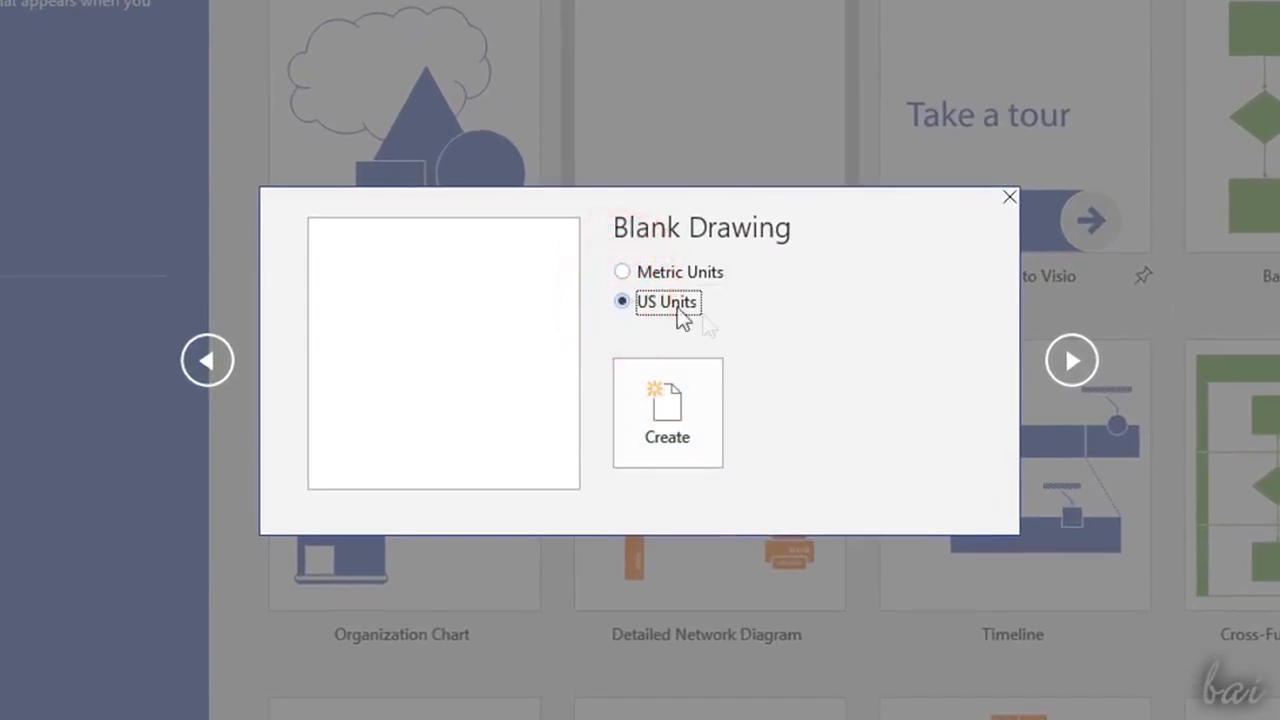
{"action": "left_click", "coordinate": [686, 424]}
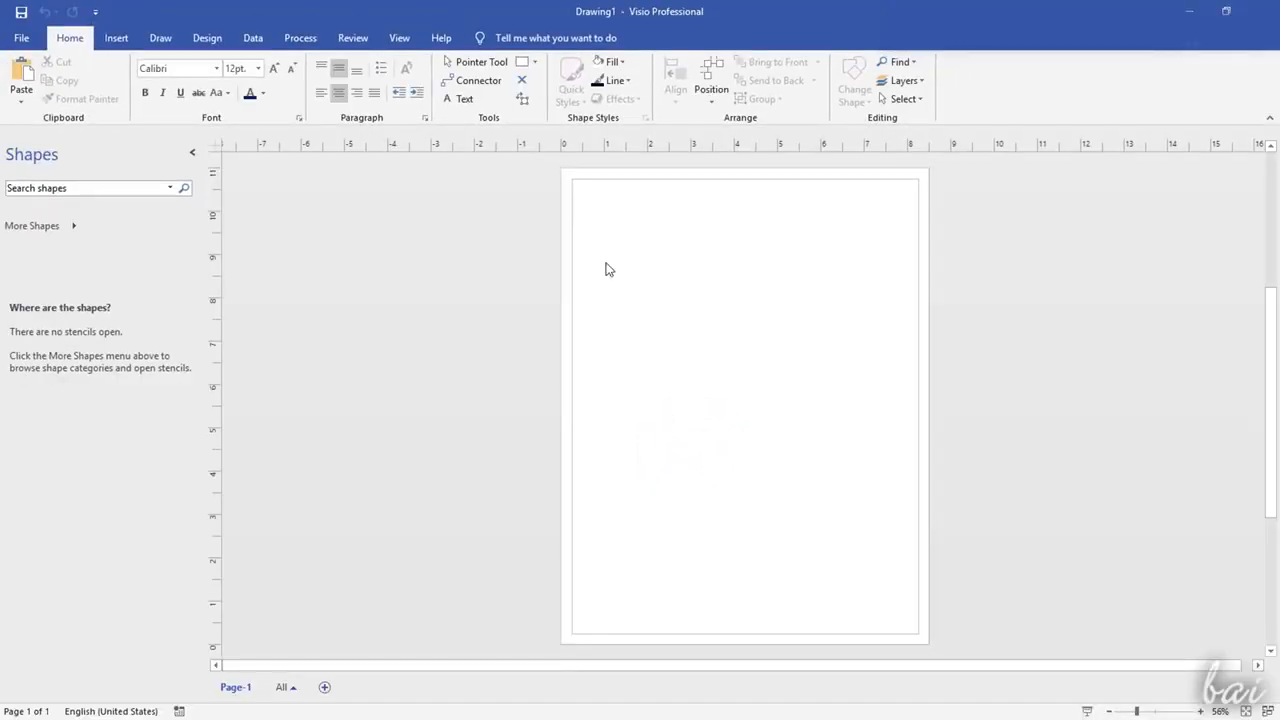
{"action": "left_click", "coordinate": [118, 37]}
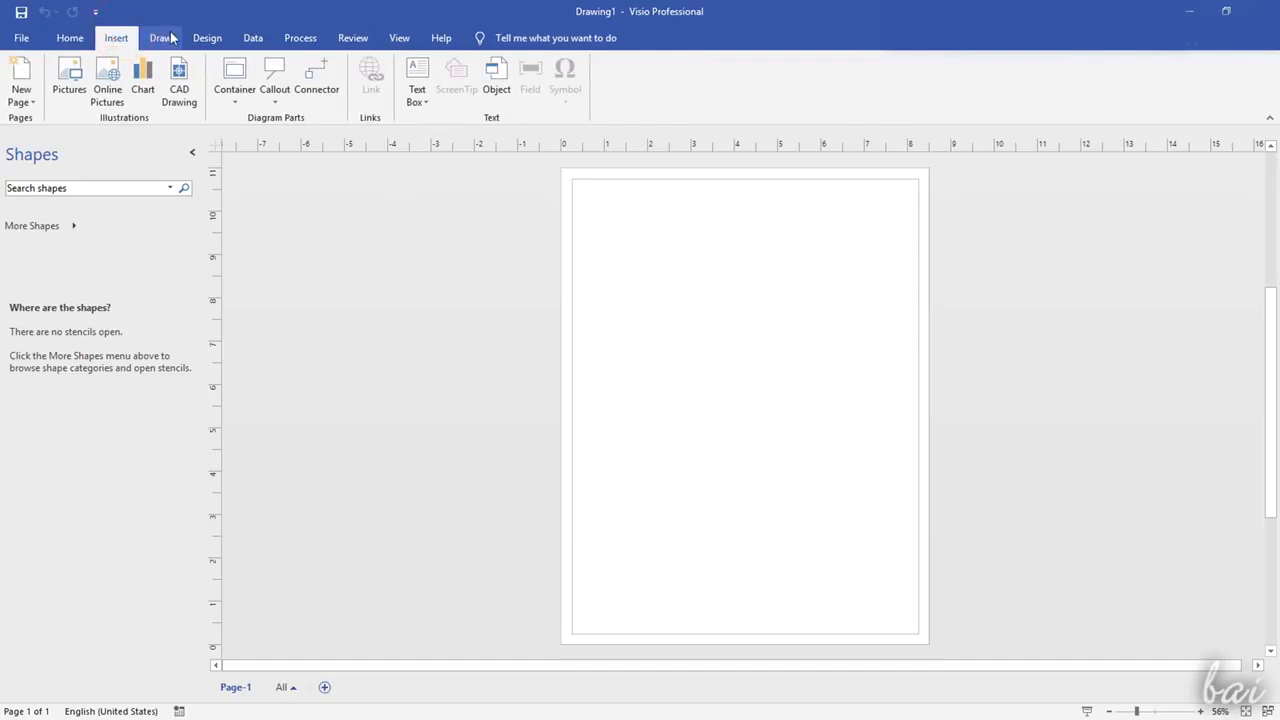
{"action": "left_click", "coordinate": [163, 37]}
{"action": "left_click", "coordinate": [209, 40]}
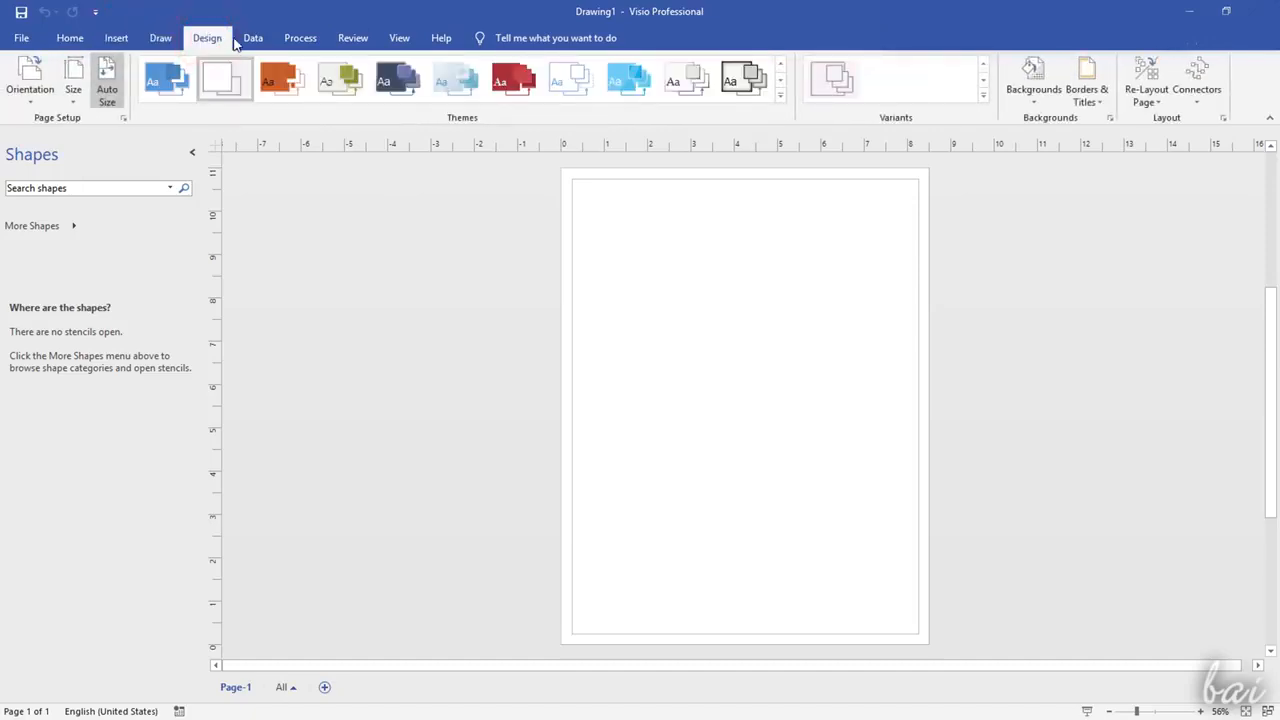
{"action": "left_click", "coordinate": [245, 38]}
{"action": "left_click", "coordinate": [70, 38]}
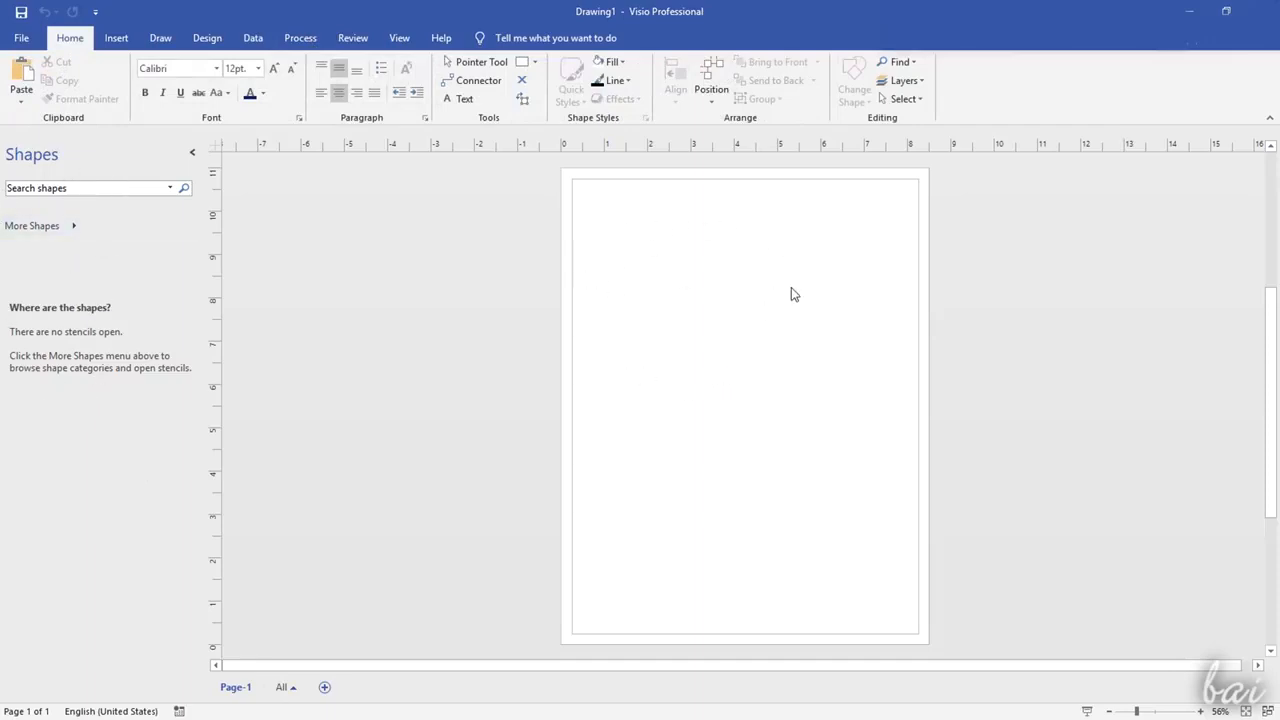
{"action": "scroll", "coordinate": [775, 230], "scroll_direction": "up", "scroll_amount": 4}
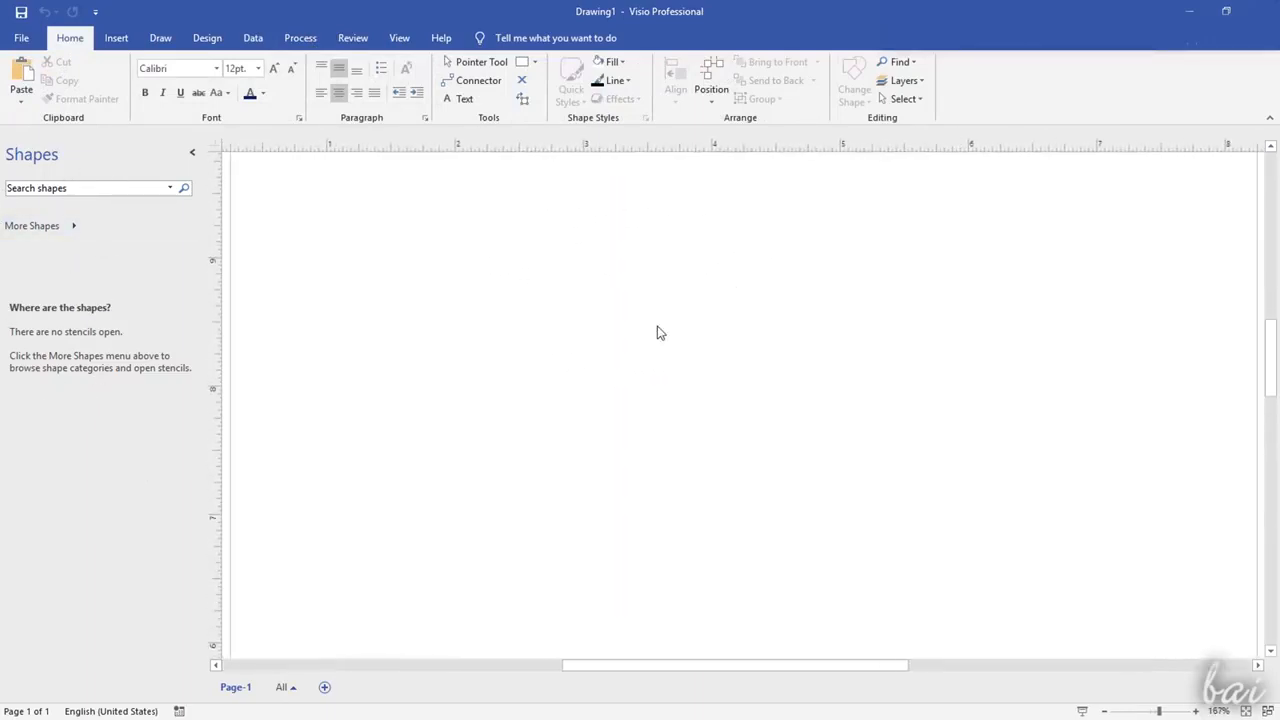
{"action": "scroll", "coordinate": [657, 331], "scroll_direction": "down", "scroll_amount": 3}
{"action": "scroll", "coordinate": [646, 242], "scroll_direction": "up", "scroll_amount": 1}
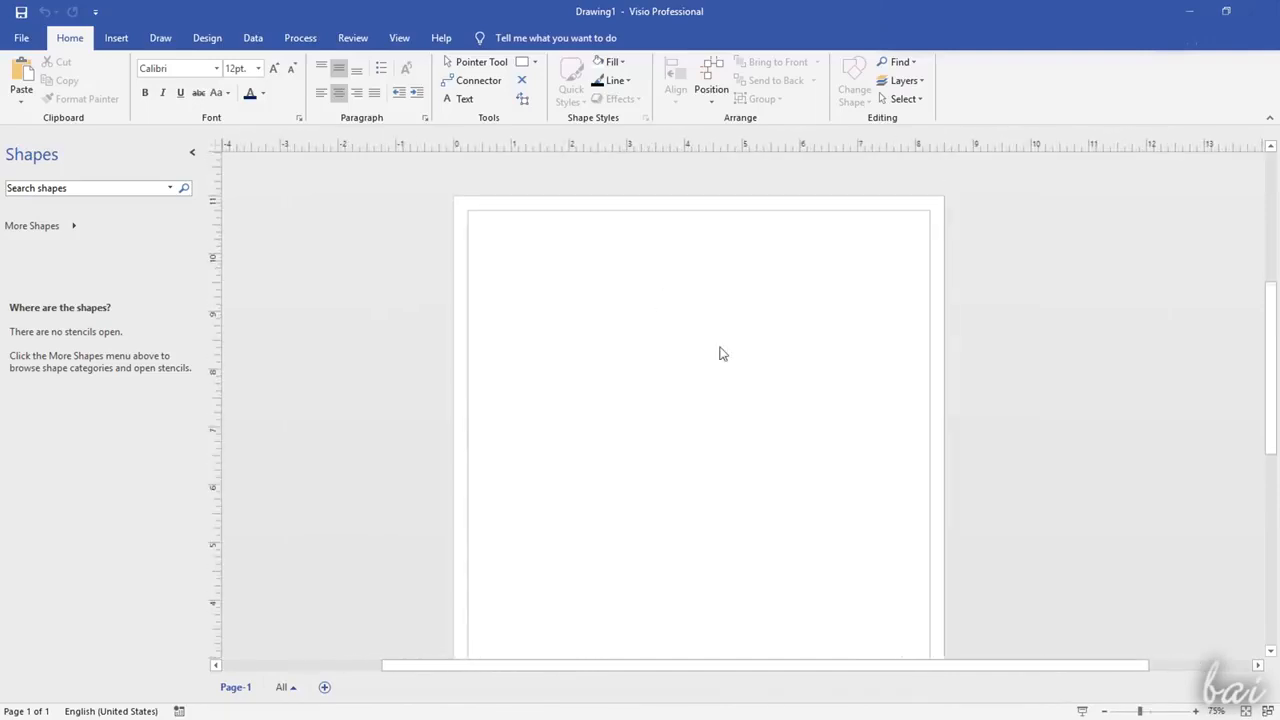
Step: Switch the page orientation to Landscape and back to Portrait
{"action": "left_click", "coordinate": [217, 42]}
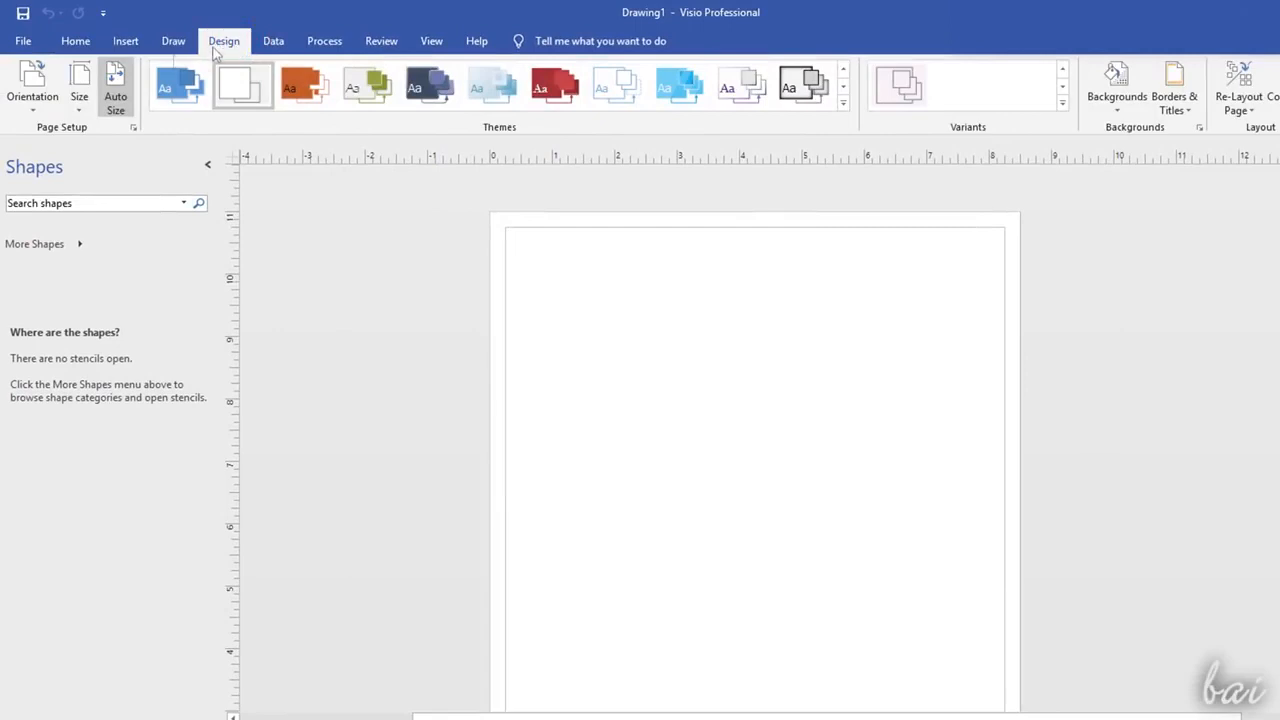
{"action": "left_click", "coordinate": [32, 88]}
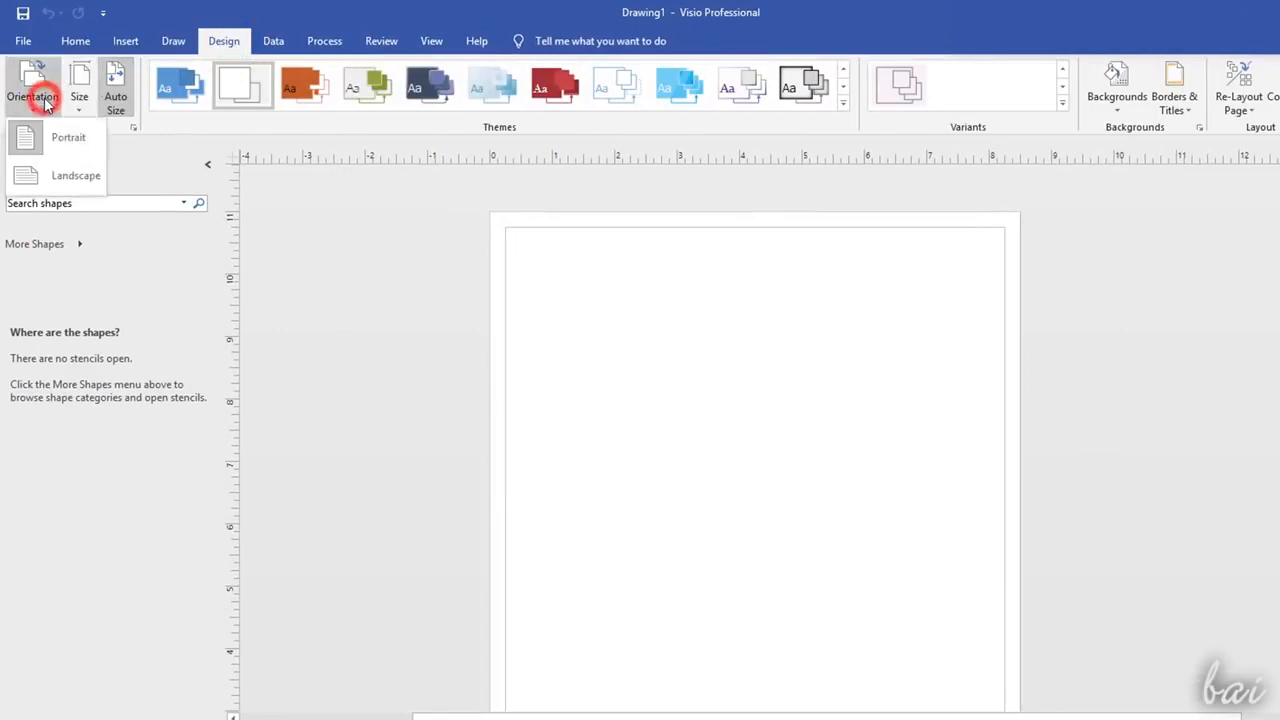
{"action": "left_click", "coordinate": [66, 177]}
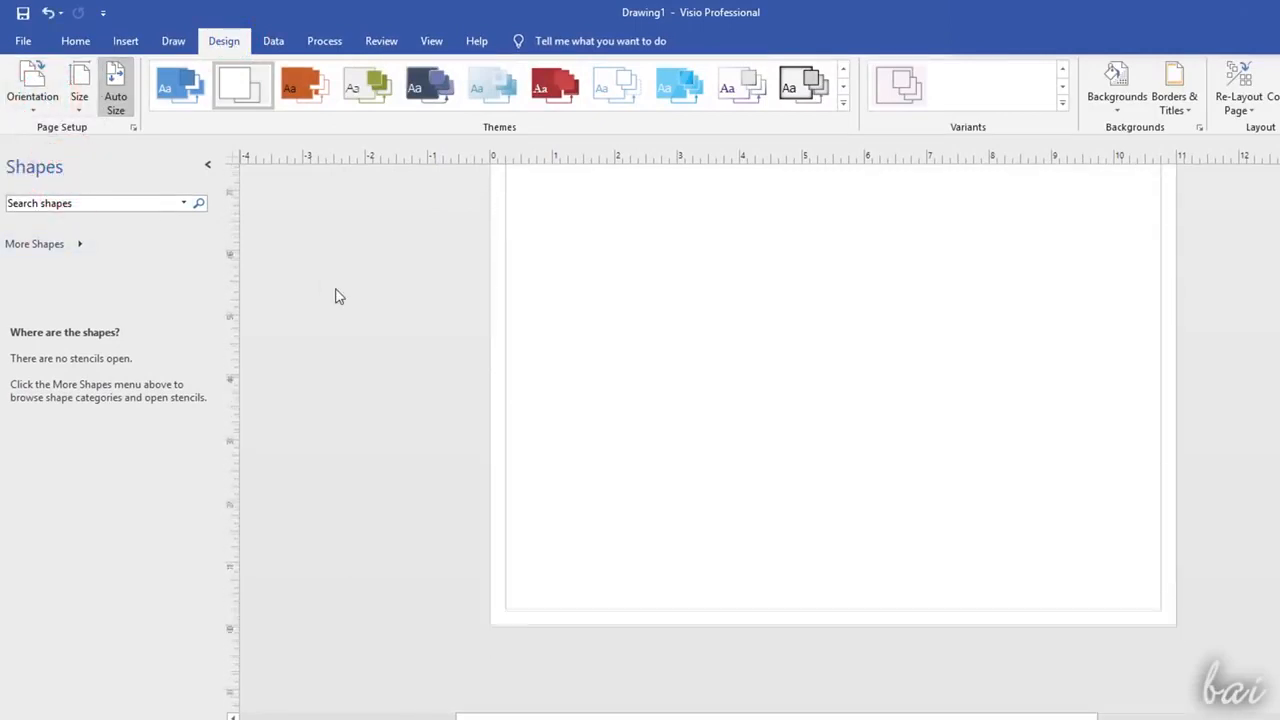
{"action": "left_click", "coordinate": [33, 90]}
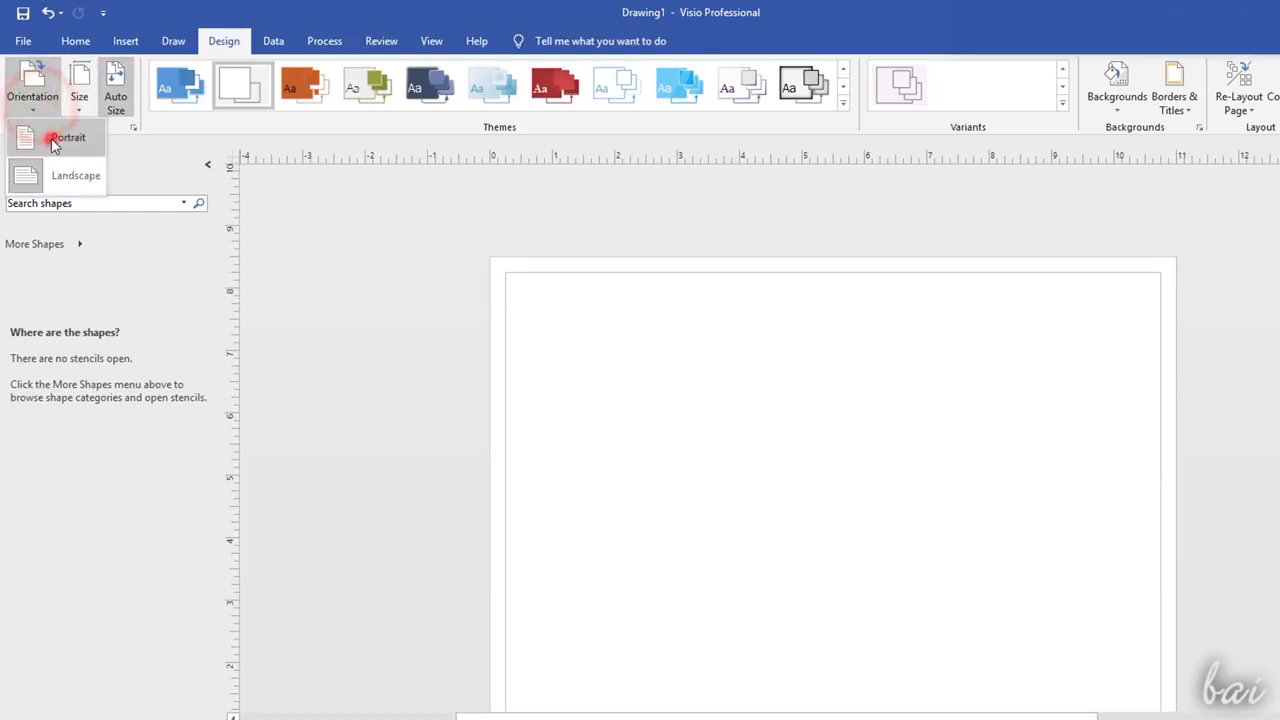
{"action": "left_click", "coordinate": [66, 138]}
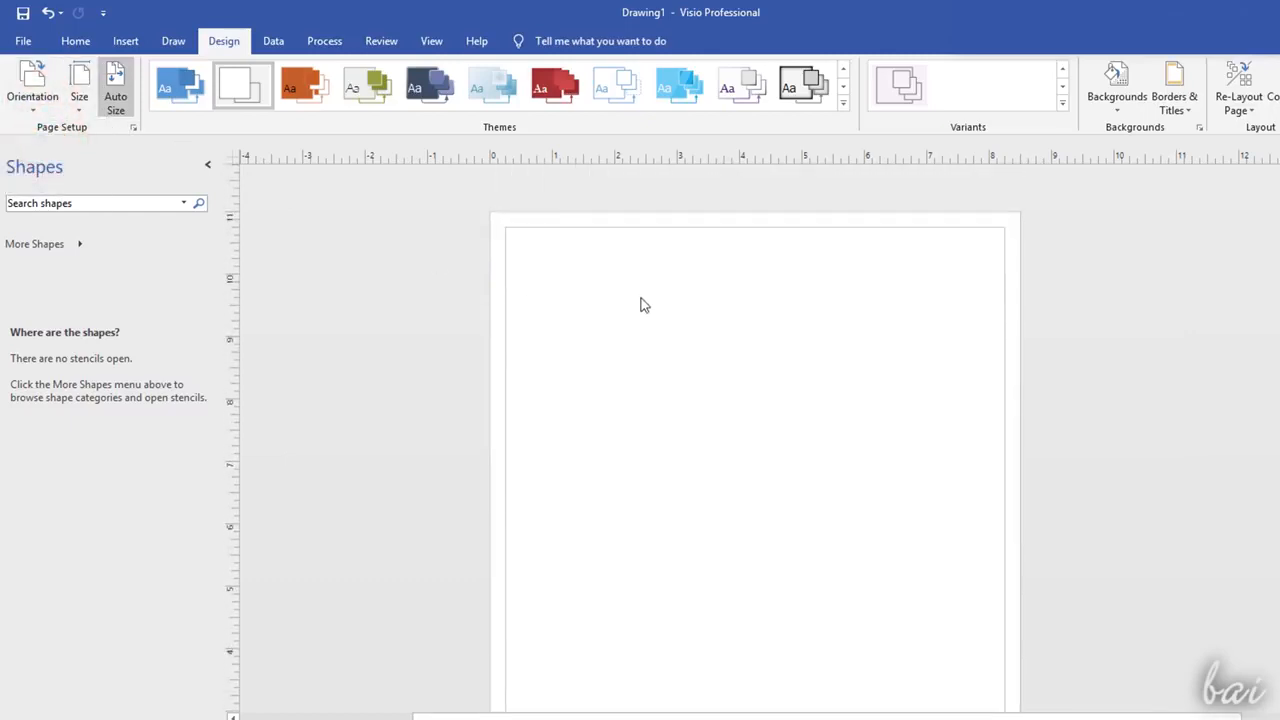
Step: Set the page size to A4
{"action": "left_click", "coordinate": [78, 100]}
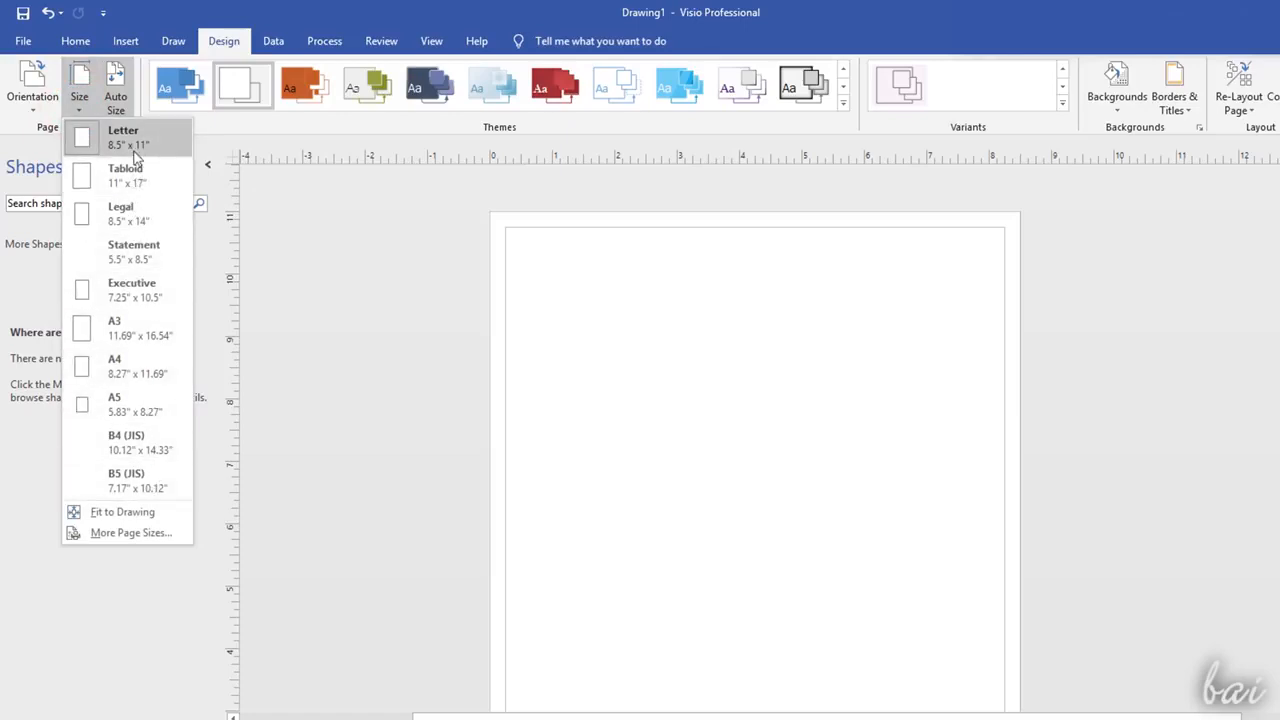
{"action": "left_click", "coordinate": [149, 367]}
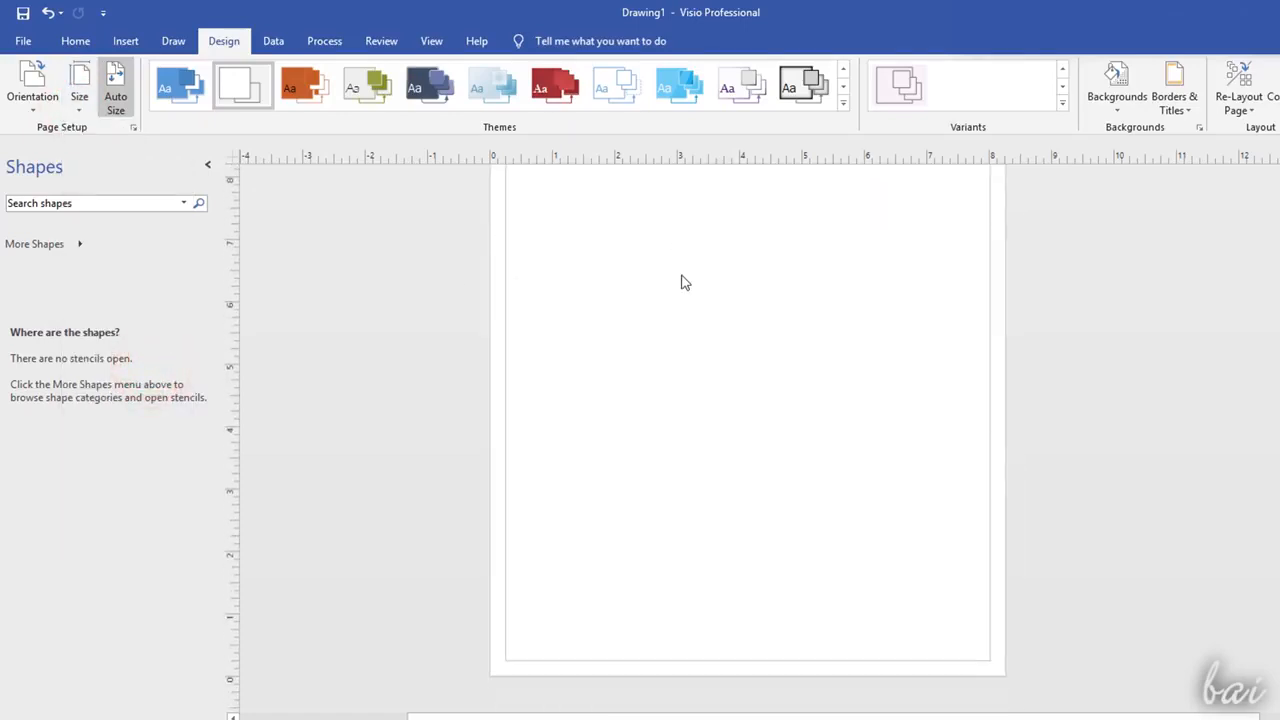
{"action": "left_click", "coordinate": [82, 104]}
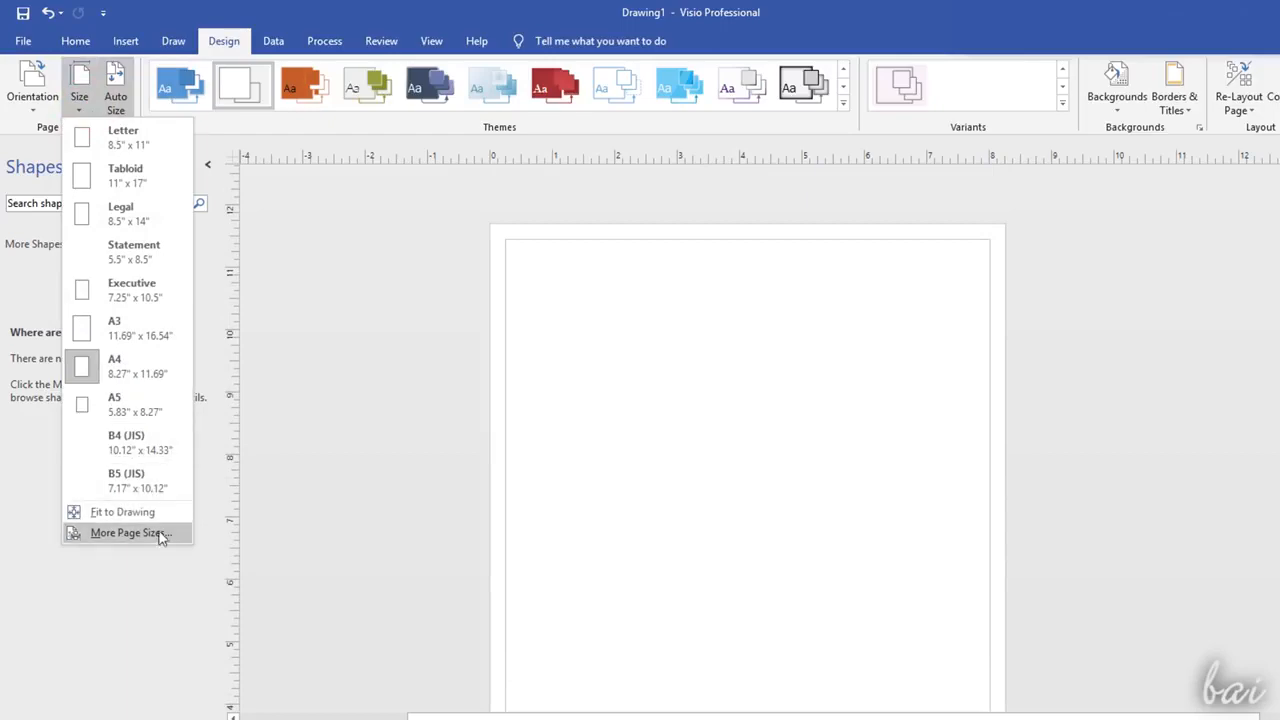
{"action": "left_click", "coordinate": [130, 533]}
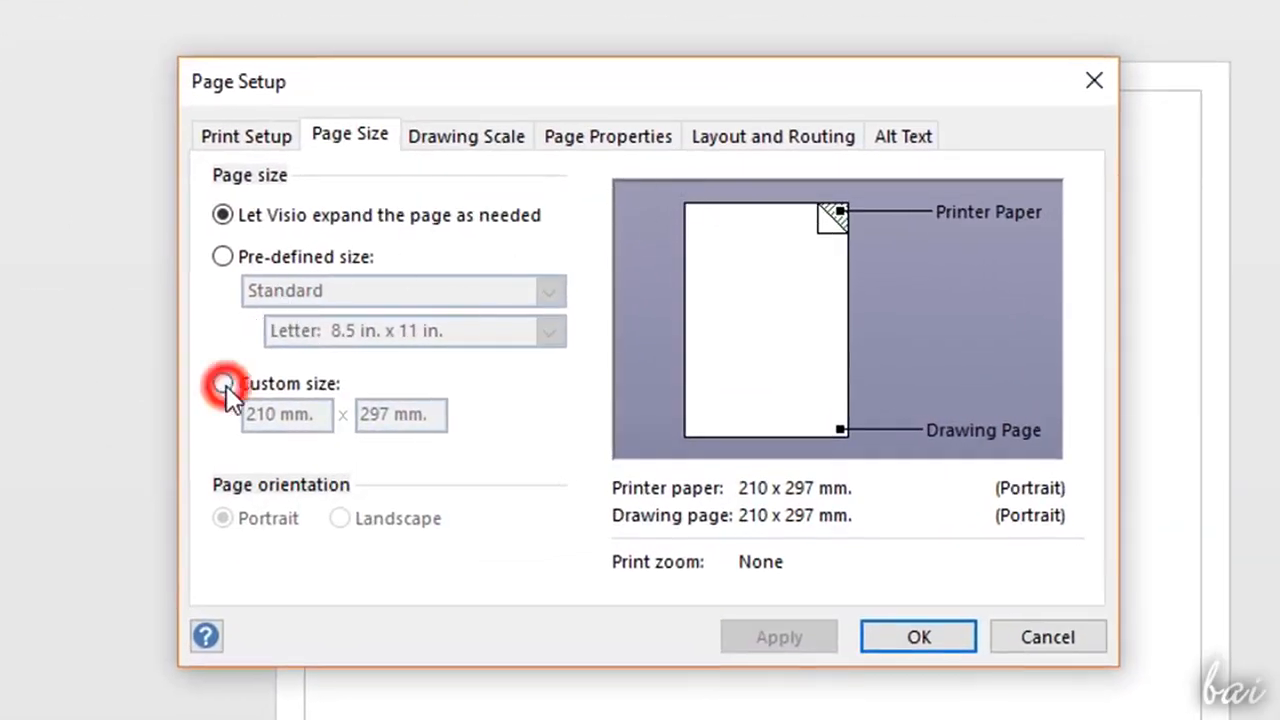
{"action": "left_click", "coordinate": [226, 385]}
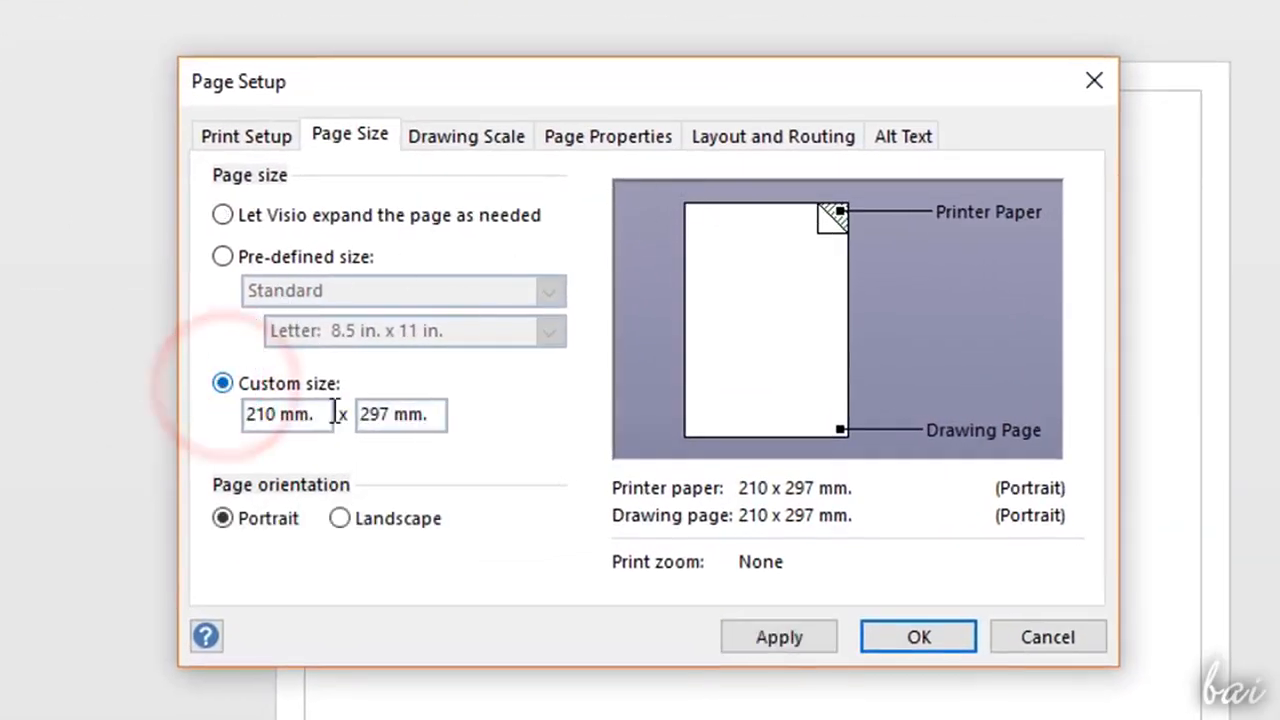
{"action": "left_click_drag", "start_coordinate": [337, 406], "coordinate": [211, 409]}
{"action": "left_click_drag", "start_coordinate": [440, 412], "coordinate": [372, 420]}
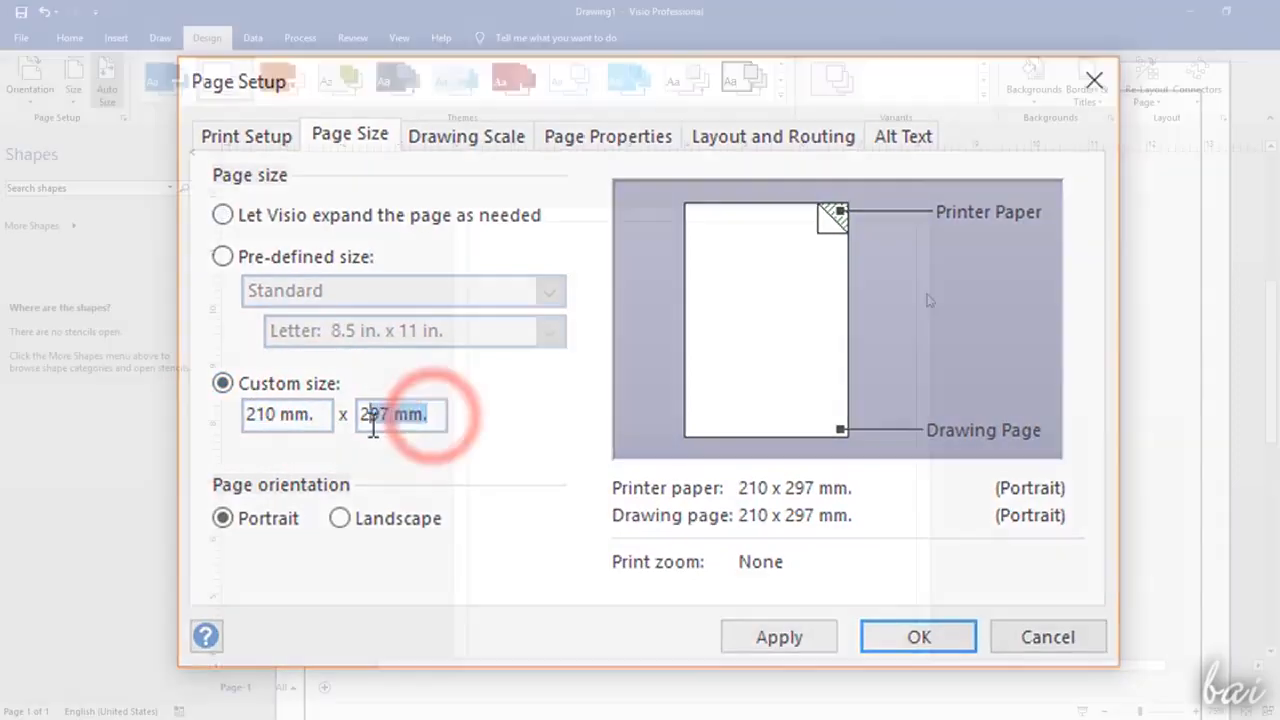
{"action": "key", "text": "Return"}
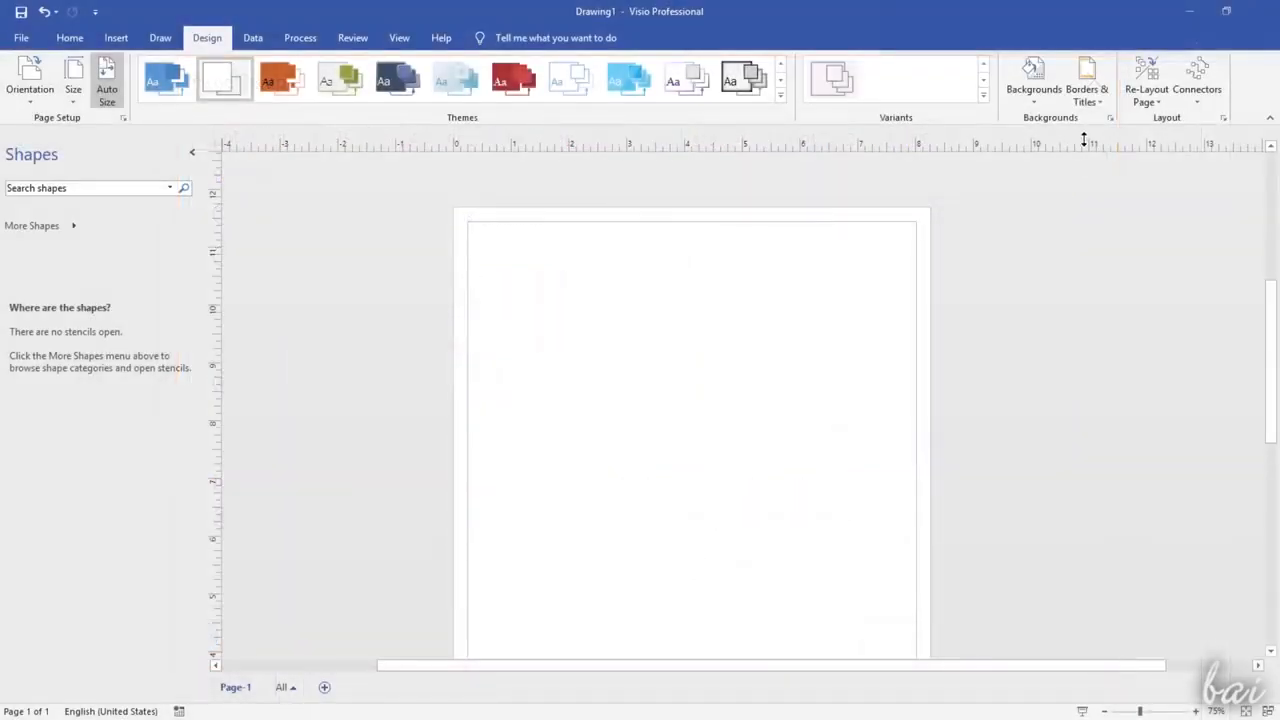
Step: Try the last background design in the gallery and the second border-and-title design on the page
{"action": "left_click", "coordinate": [1030, 95]}
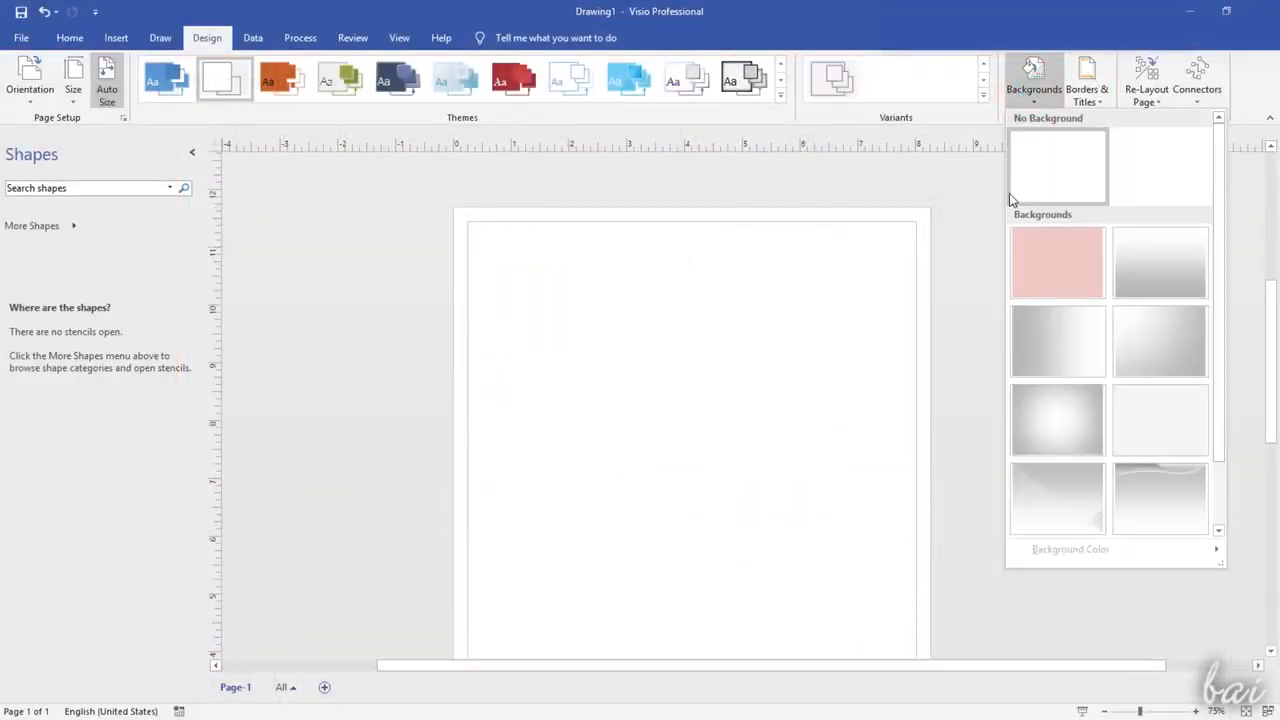
{"action": "scroll", "coordinate": [1137, 443], "scroll_direction": "down", "scroll_amount": 2}
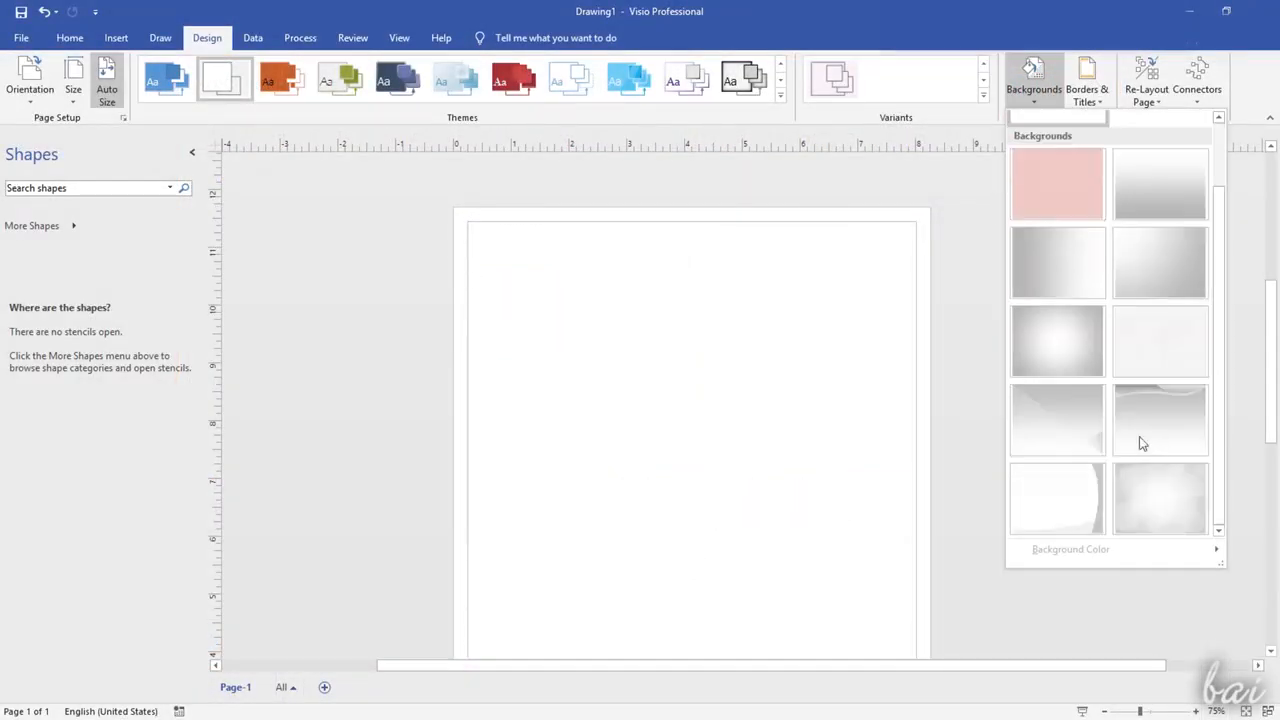
{"action": "left_click", "coordinate": [1166, 497]}
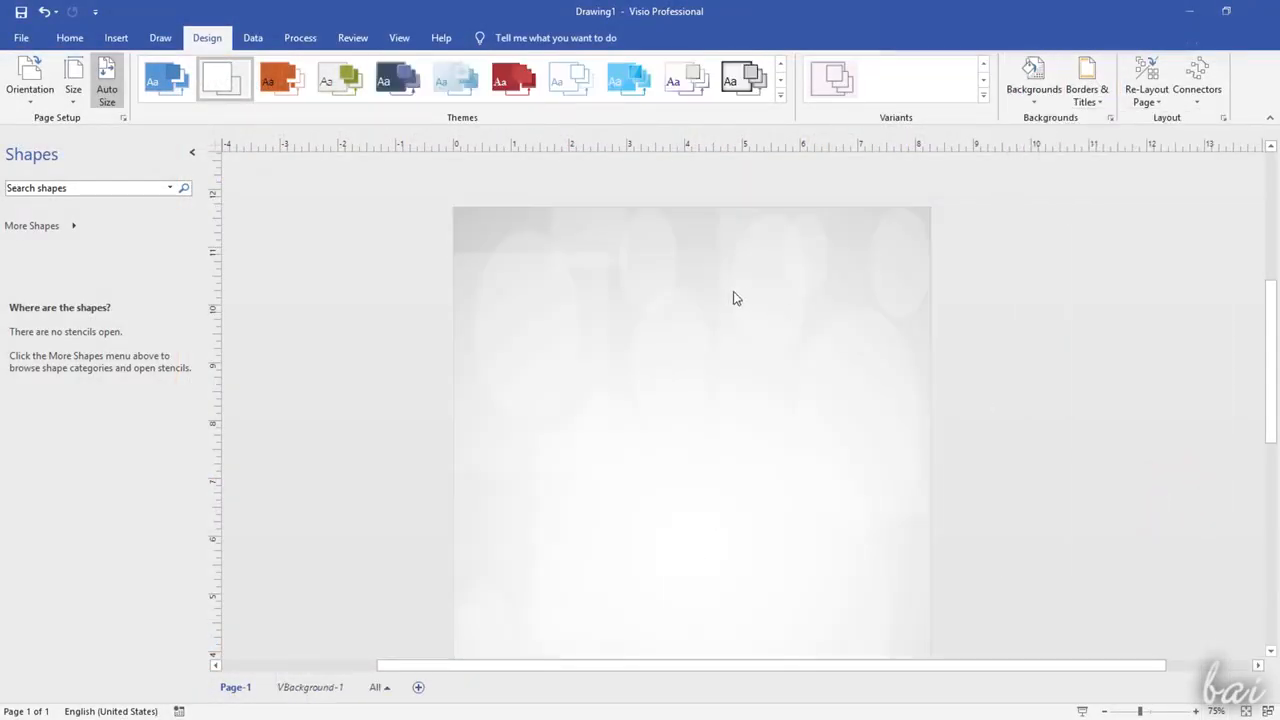
{"action": "left_click", "coordinate": [1092, 90]}
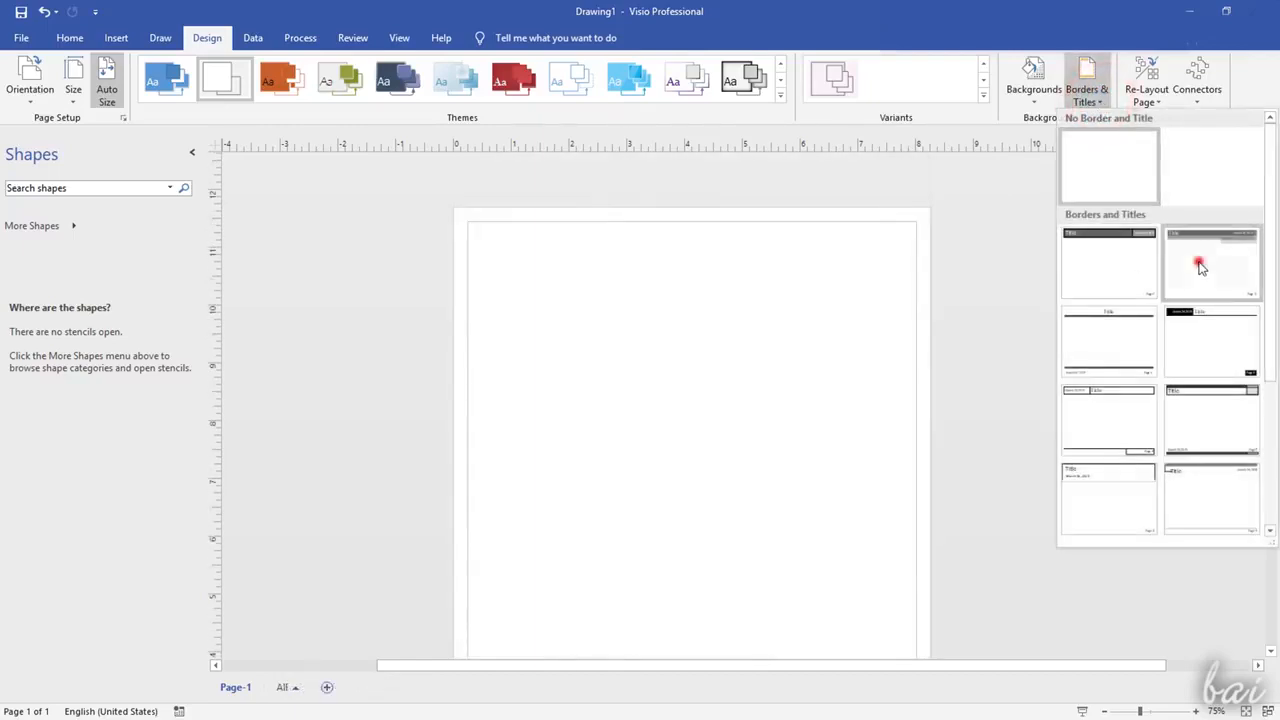
{"action": "left_click", "coordinate": [1199, 265]}
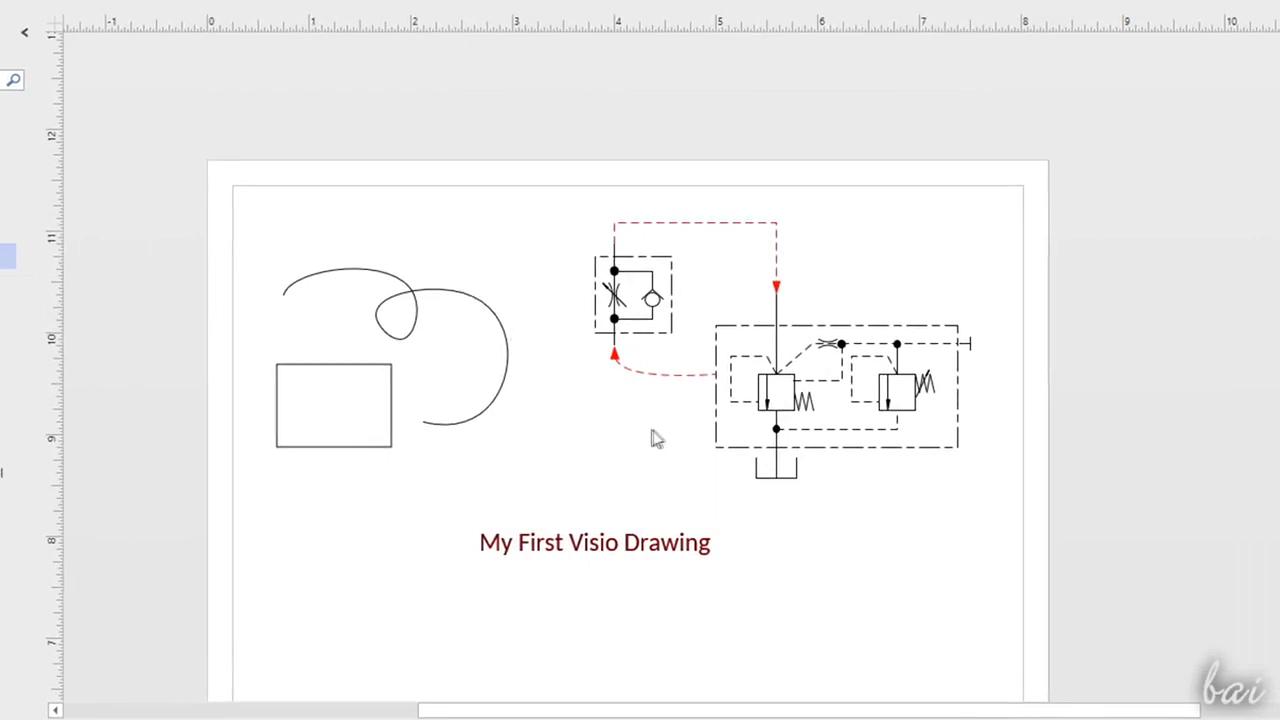
Step: Examine the object types in the sample drawing by selecting the curve, rectangle, hydraulic symbols, red dashed connectors and title text
{"action": "scroll", "coordinate": [491, 397], "scroll_direction": "up", "scroll_amount": 1, "text": "ctrl"}
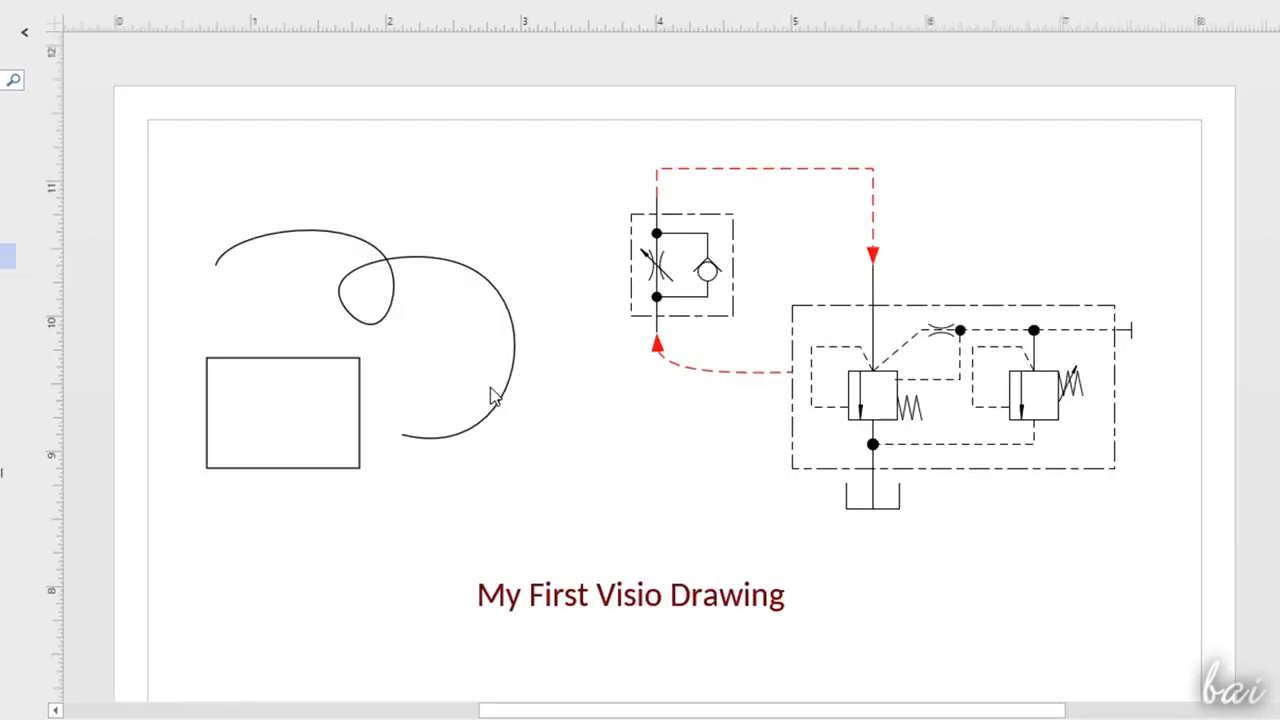
{"action": "left_click", "coordinate": [387, 300]}
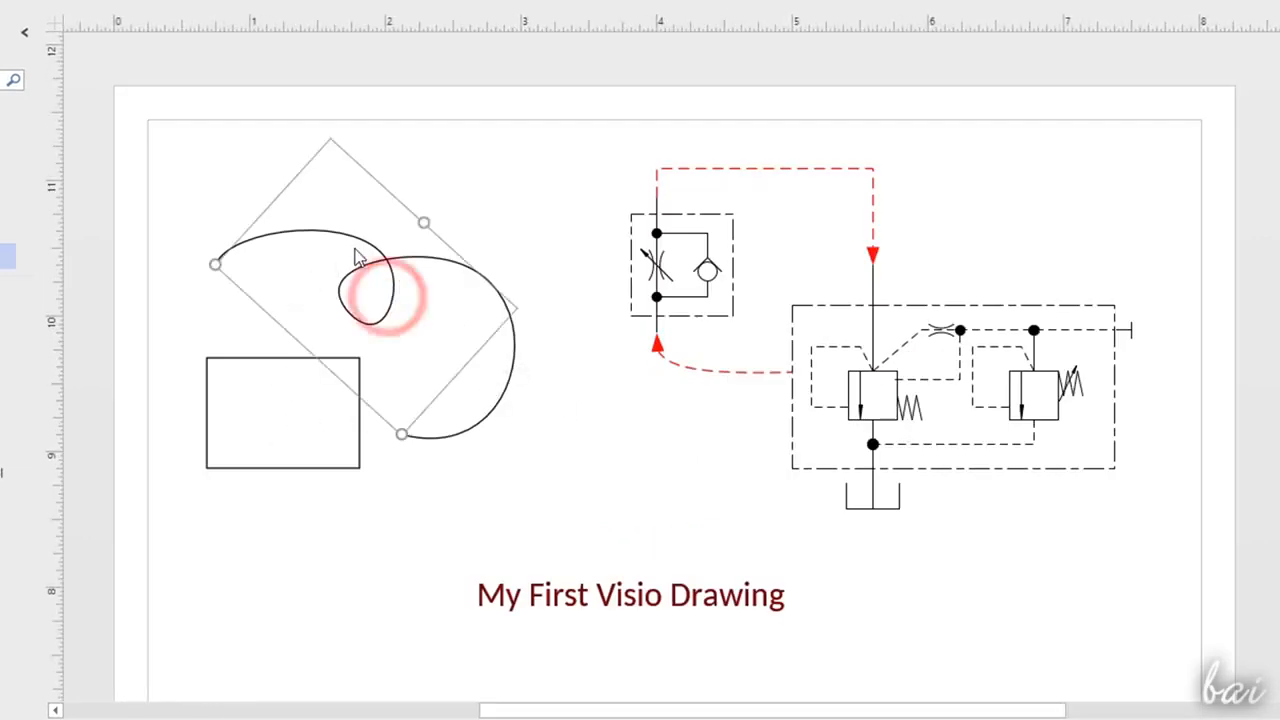
{"action": "left_click", "coordinate": [352, 408]}
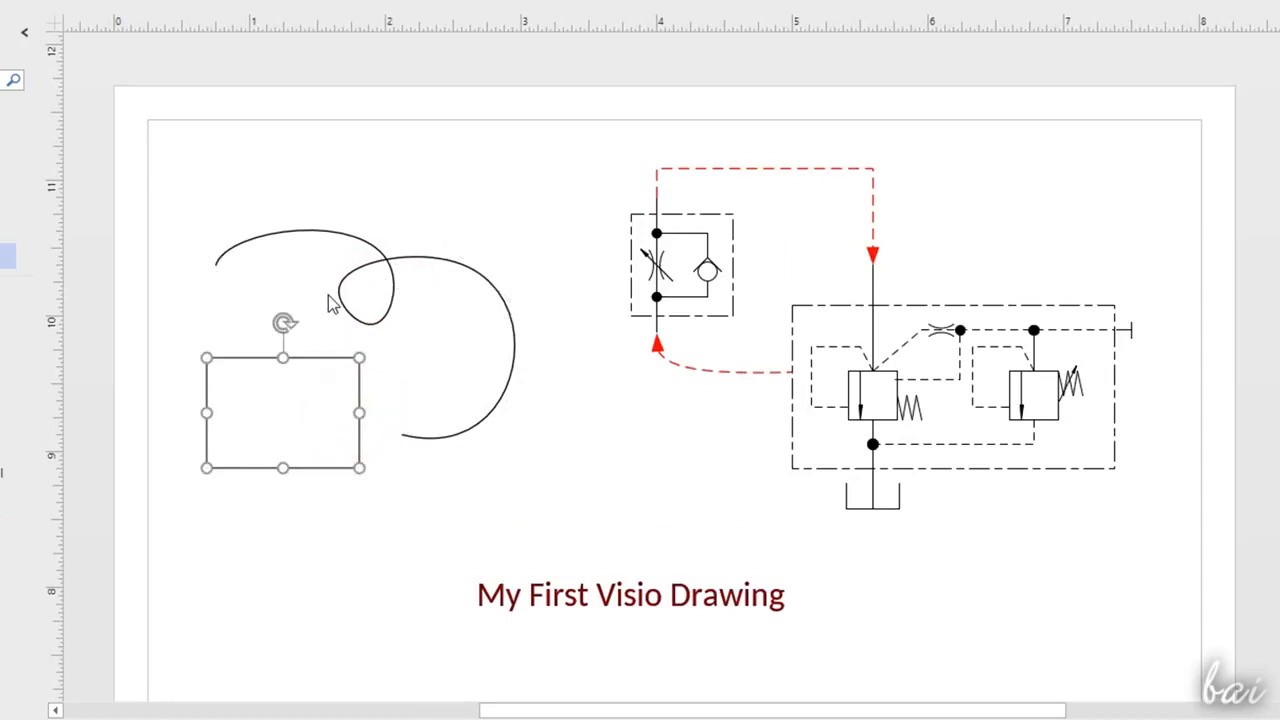
{"action": "left_click", "coordinate": [731, 287]}
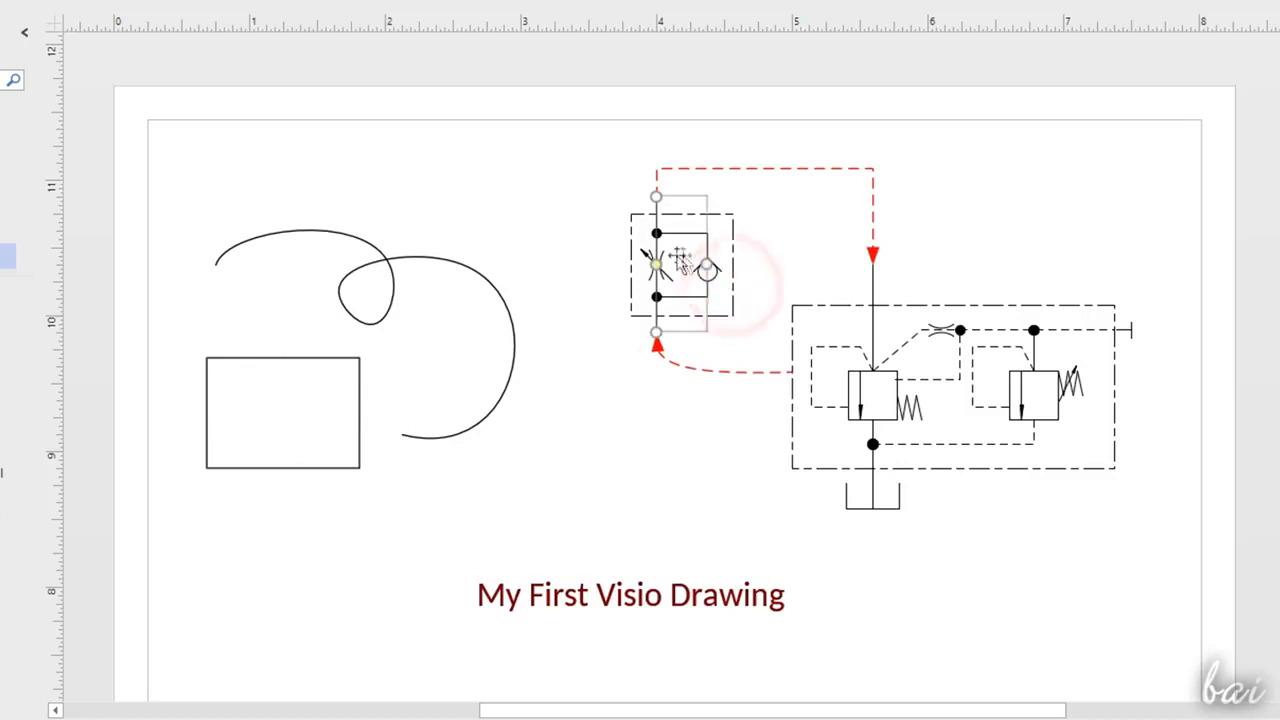
{"action": "left_click", "coordinate": [965, 386]}
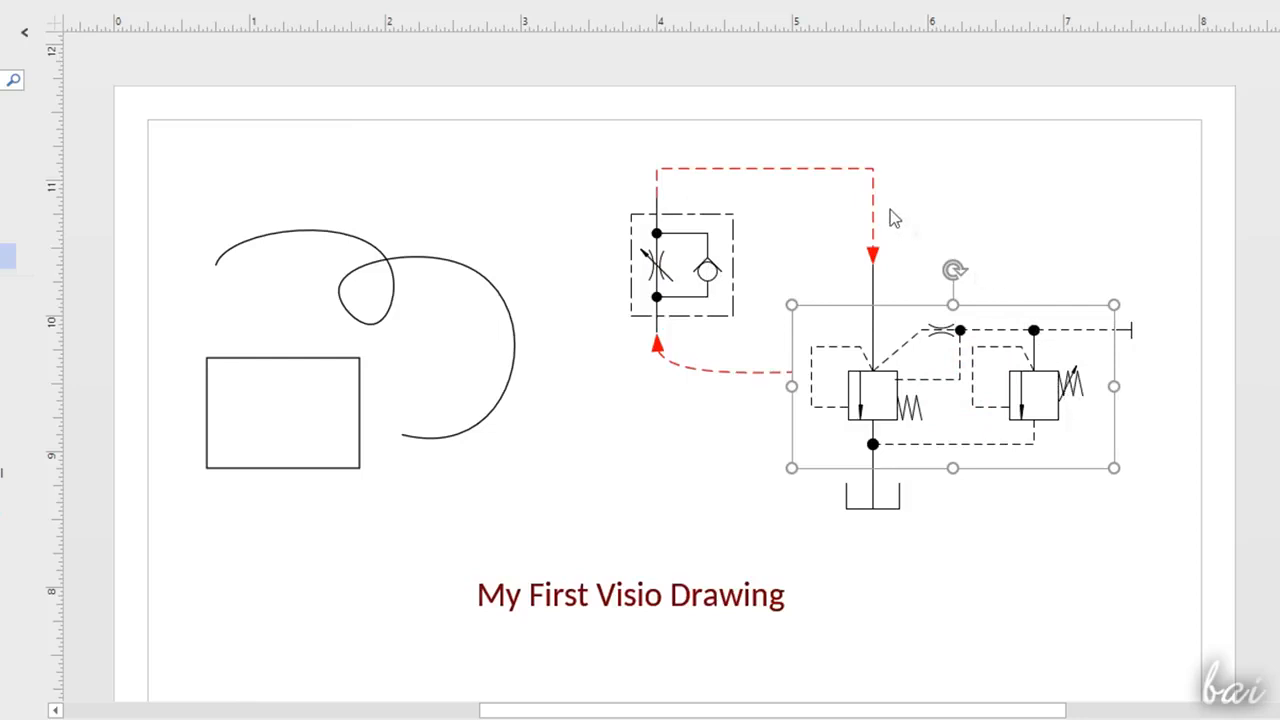
{"action": "left_click", "coordinate": [818, 170]}
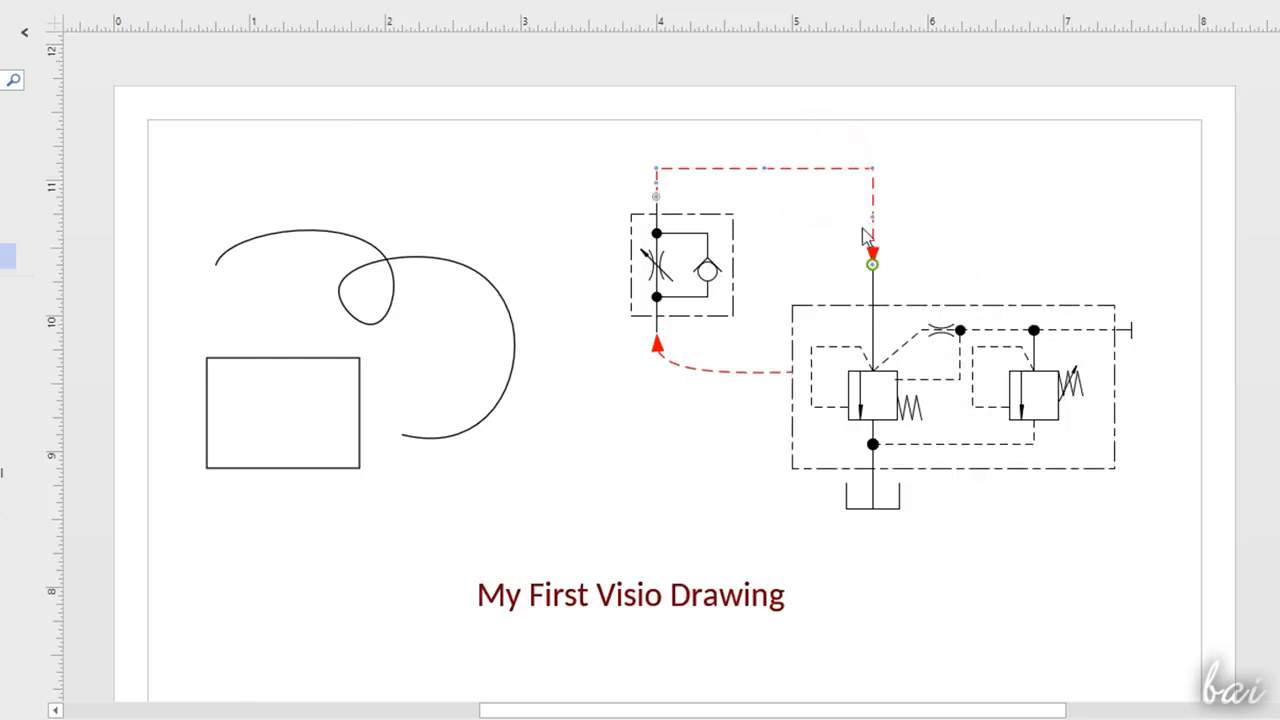
{"action": "left_click", "coordinate": [703, 370]}
{"action": "left_click", "coordinate": [590, 593]}
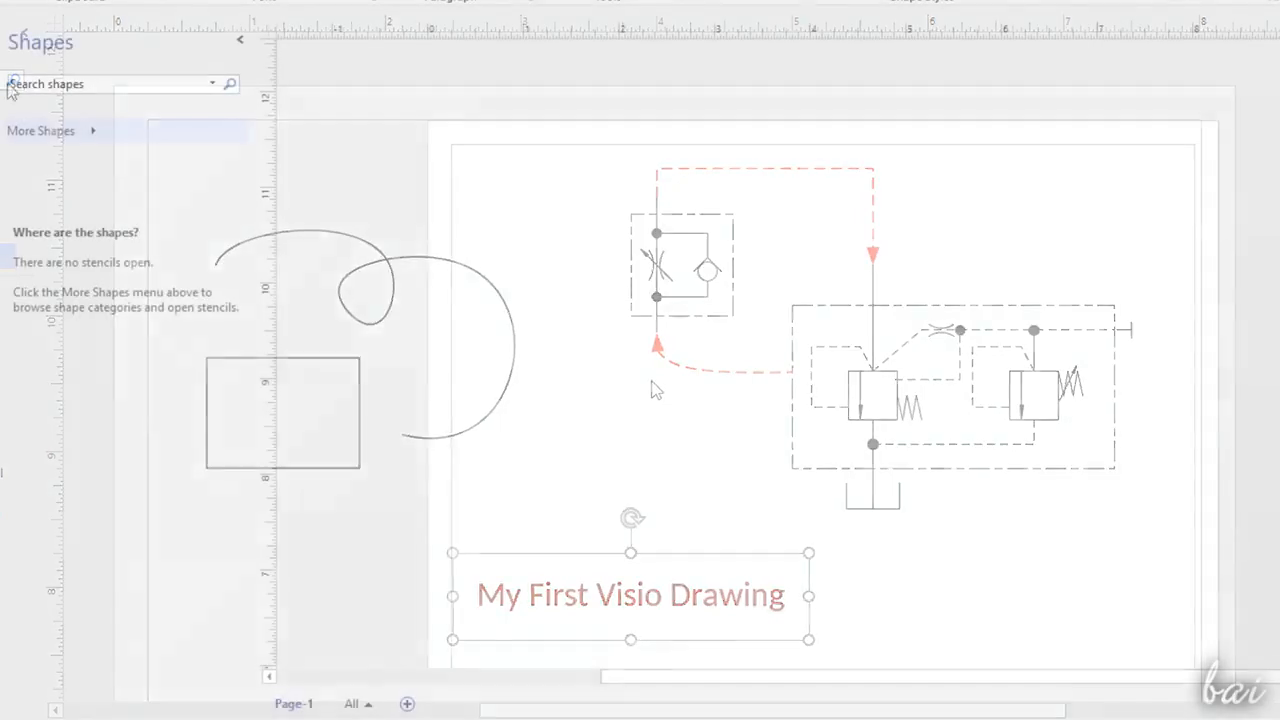
Step: Open the Basic Shapes stencil from the General category and display the list of available drawing tools
{"action": "left_click", "coordinate": [55, 130]}
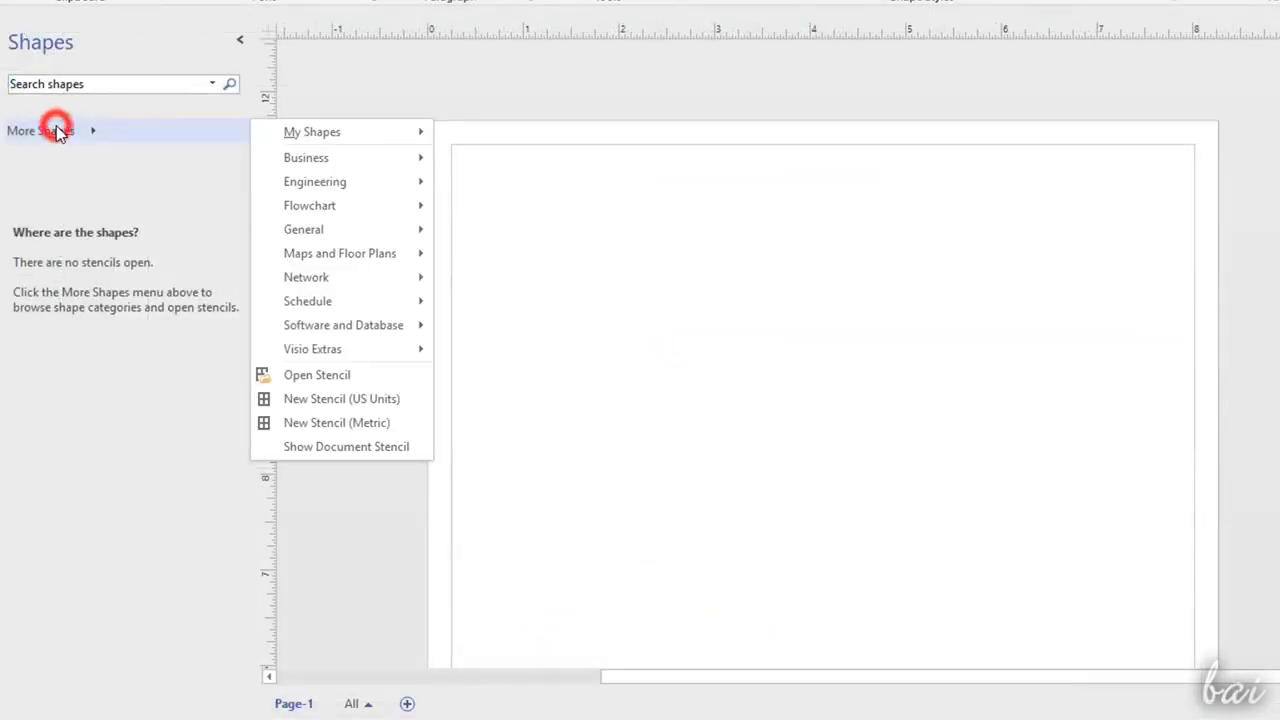
{"action": "mouse_move", "coordinate": [365, 230]}
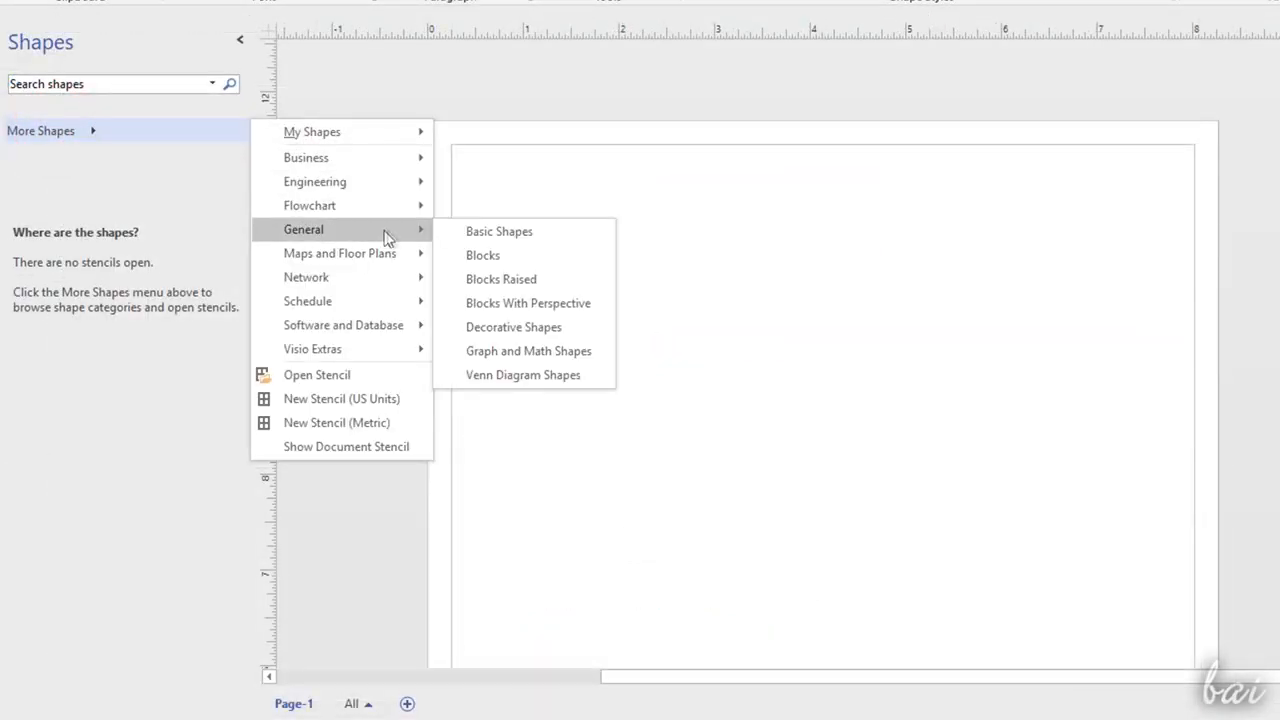
{"action": "left_click", "coordinate": [571, 235]}
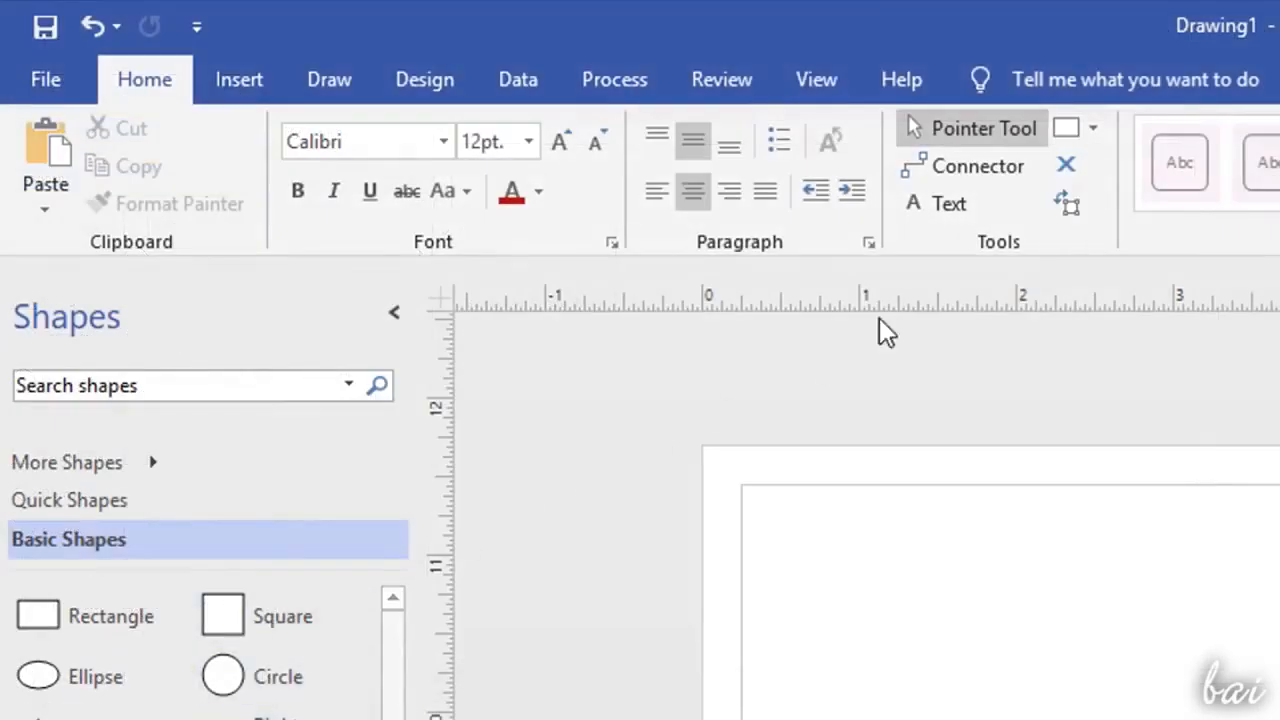
{"action": "left_click", "coordinate": [1097, 128]}
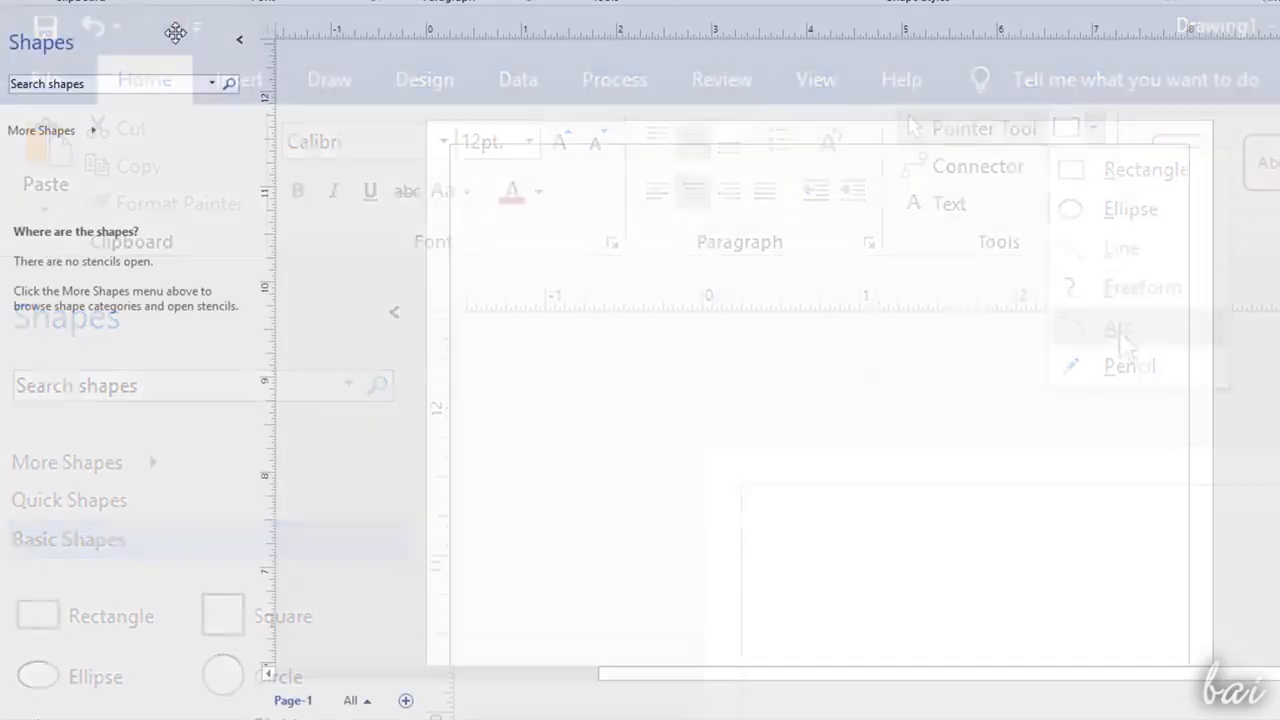
Step: Open the Basic Shapes and Blocks stencils from the General shape category
{"action": "left_click", "coordinate": [94, 132]}
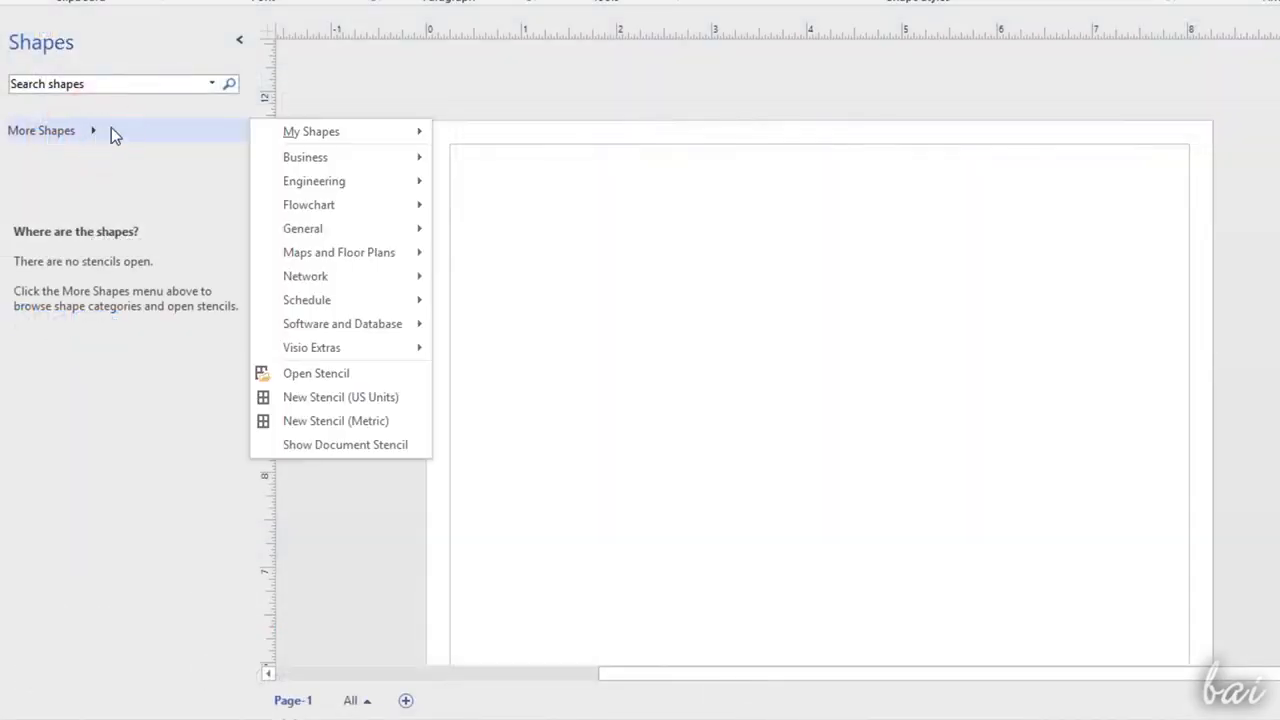
{"action": "mouse_move", "coordinate": [377, 232]}
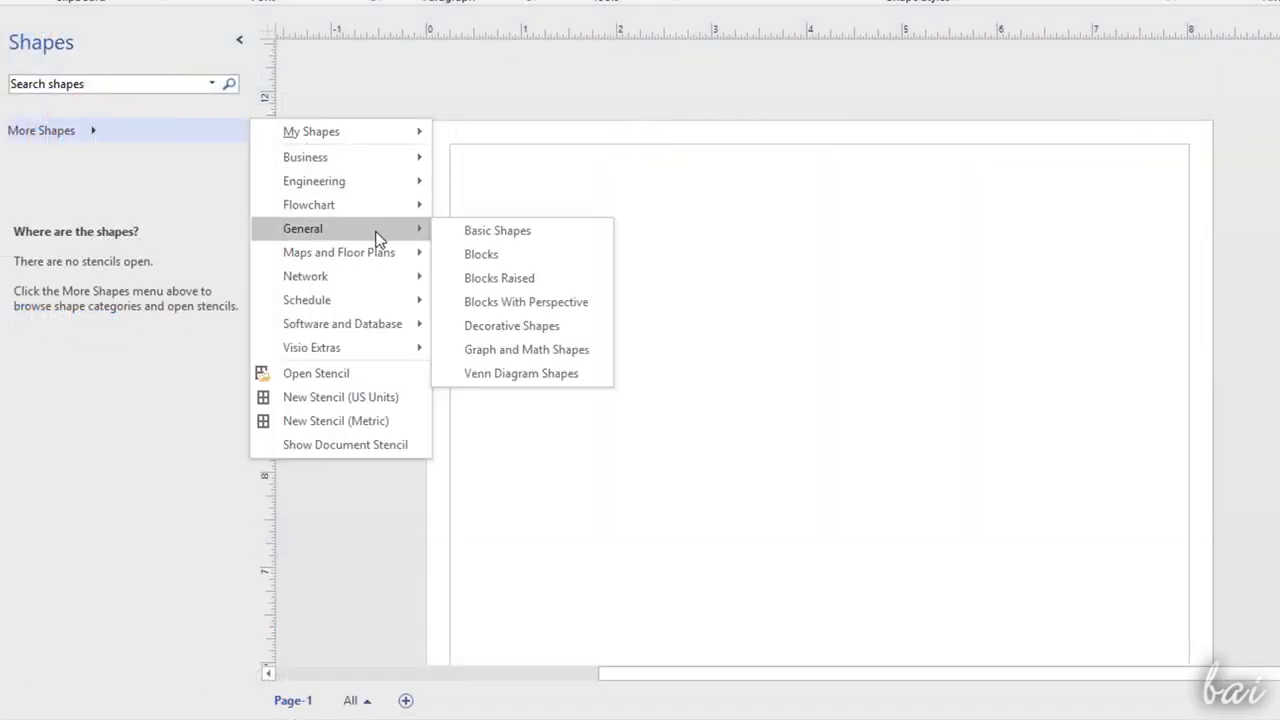
{"action": "left_click", "coordinate": [550, 237]}
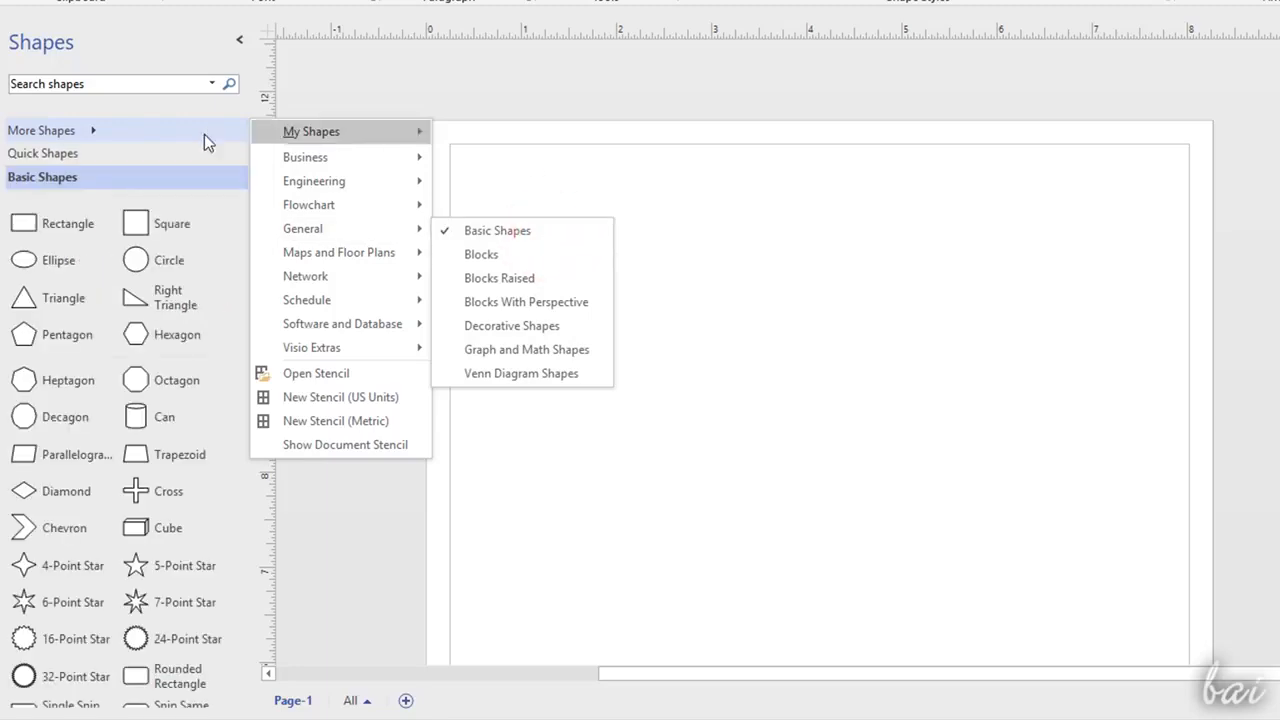
{"action": "left_click", "coordinate": [110, 120]}
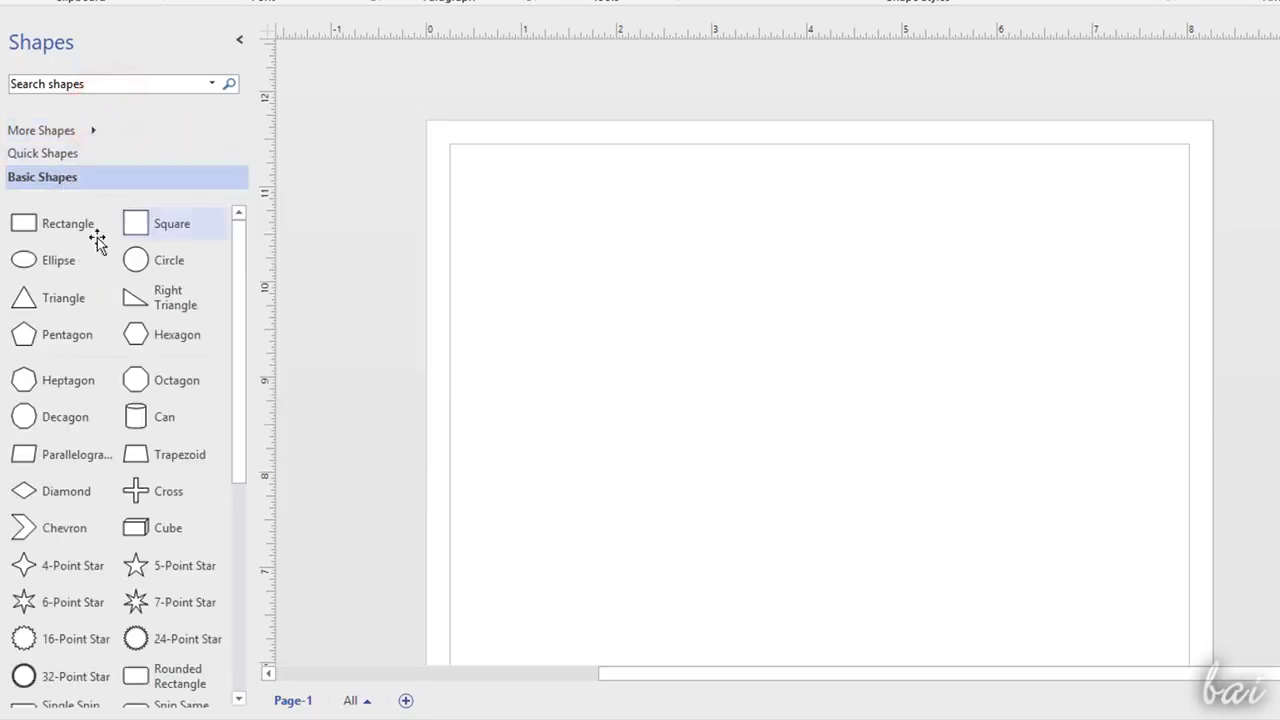
{"action": "left_click", "coordinate": [92, 130]}
{"action": "mouse_move", "coordinate": [357, 229]}
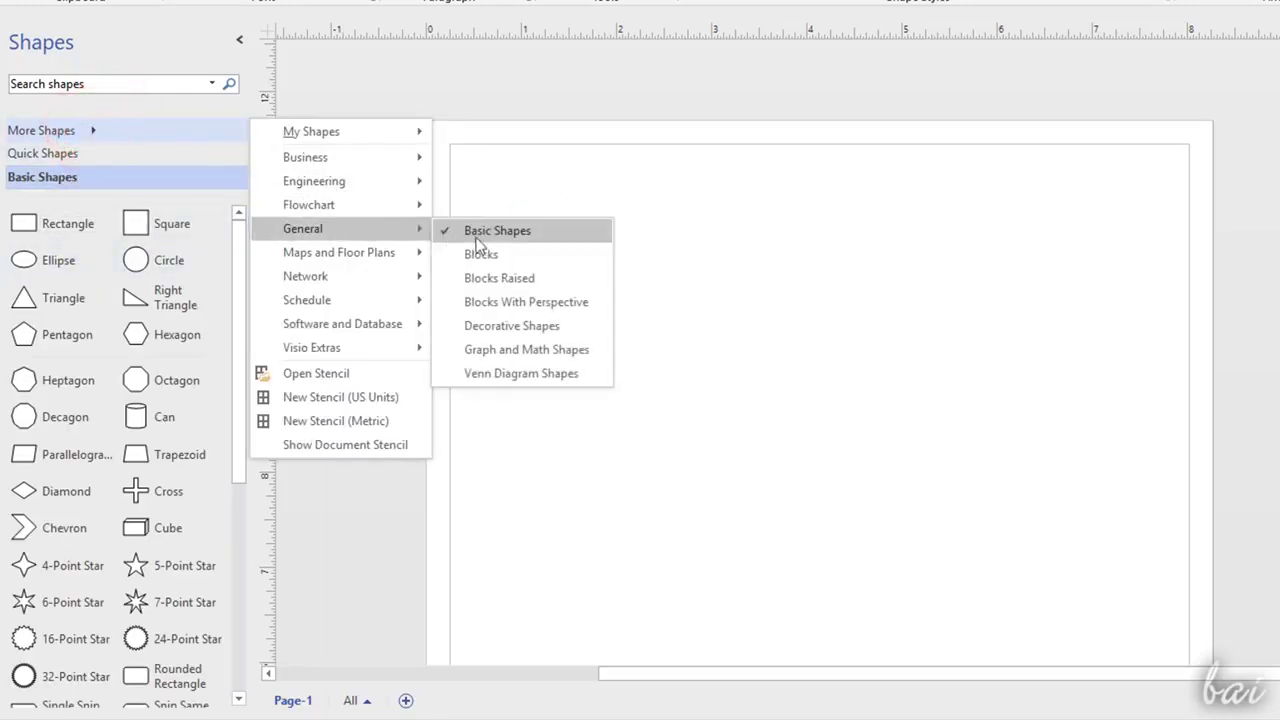
{"action": "left_click", "coordinate": [483, 253]}
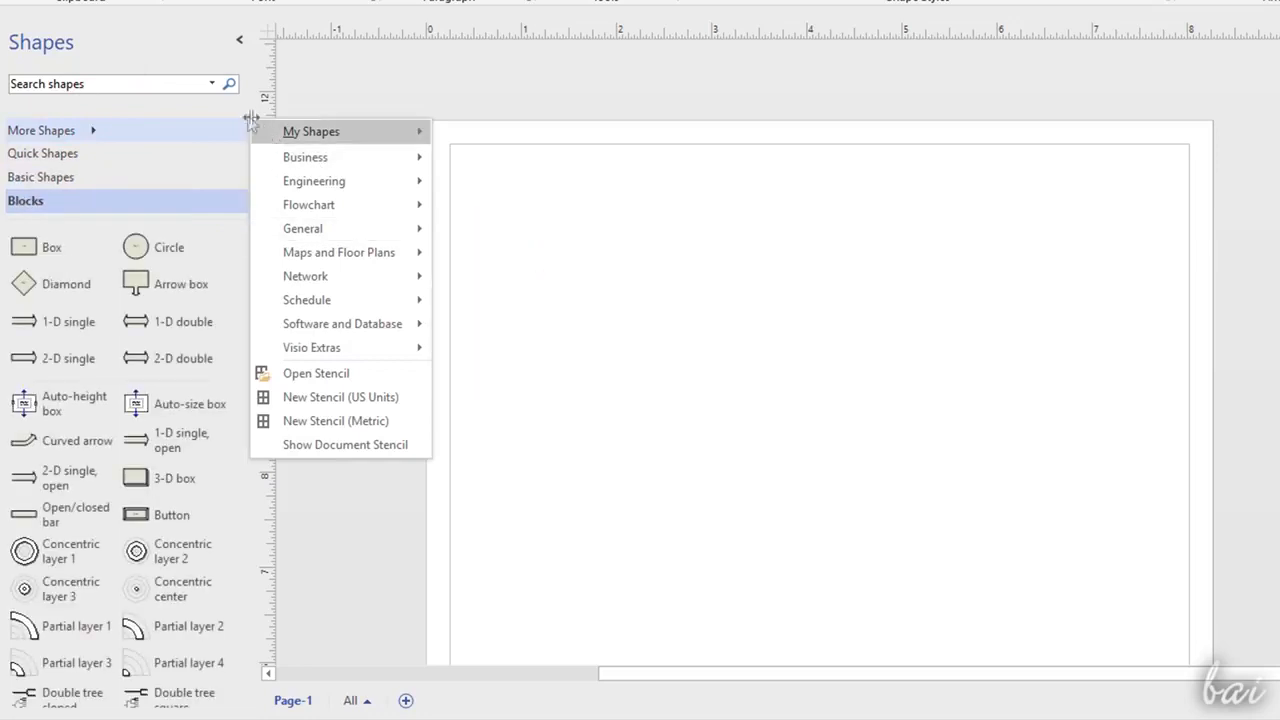
{"action": "left_click", "coordinate": [236, 104]}
Step: Place a rectangle from the Basic Shapes stencil near the page's upper-left corner and a 5-Point Star beside it
{"action": "left_click", "coordinate": [106, 176]}
{"action": "left_click_drag", "start_coordinate": [51, 246], "coordinate": [599, 267]}
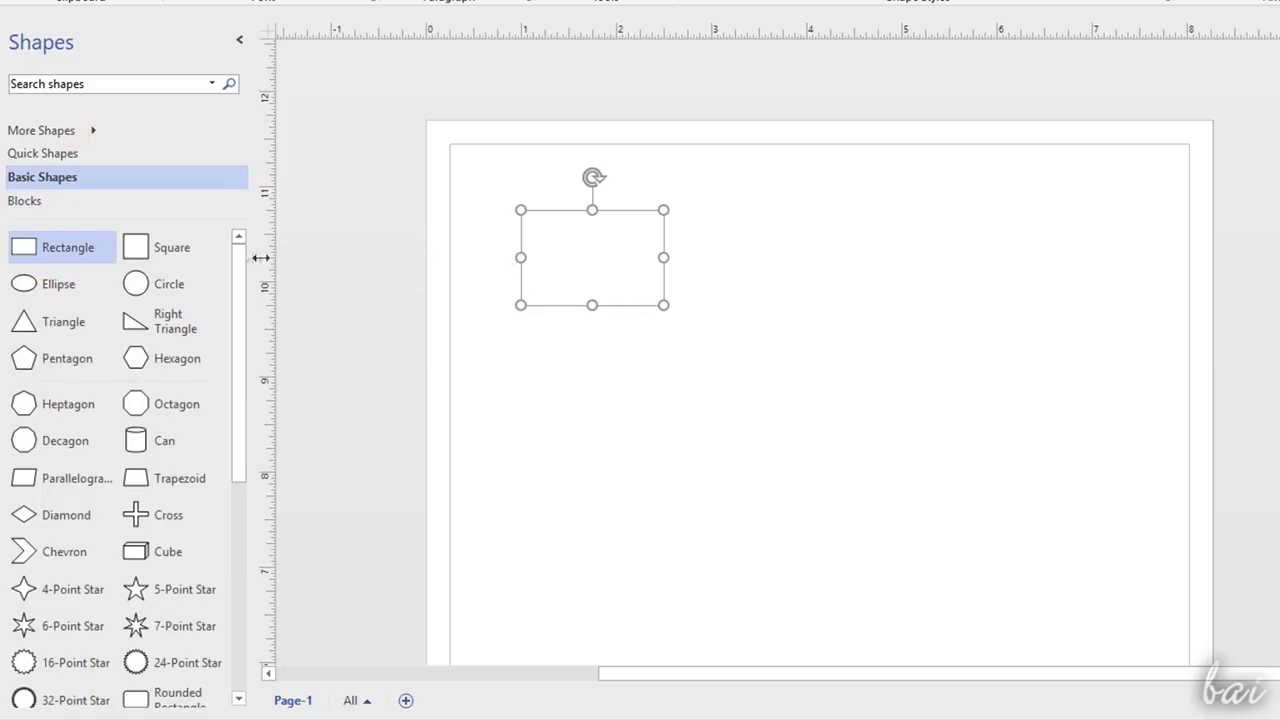
{"action": "scroll", "coordinate": [195, 495], "scroll_direction": "down", "scroll_amount": 1}
{"action": "left_click", "coordinate": [181, 555]}
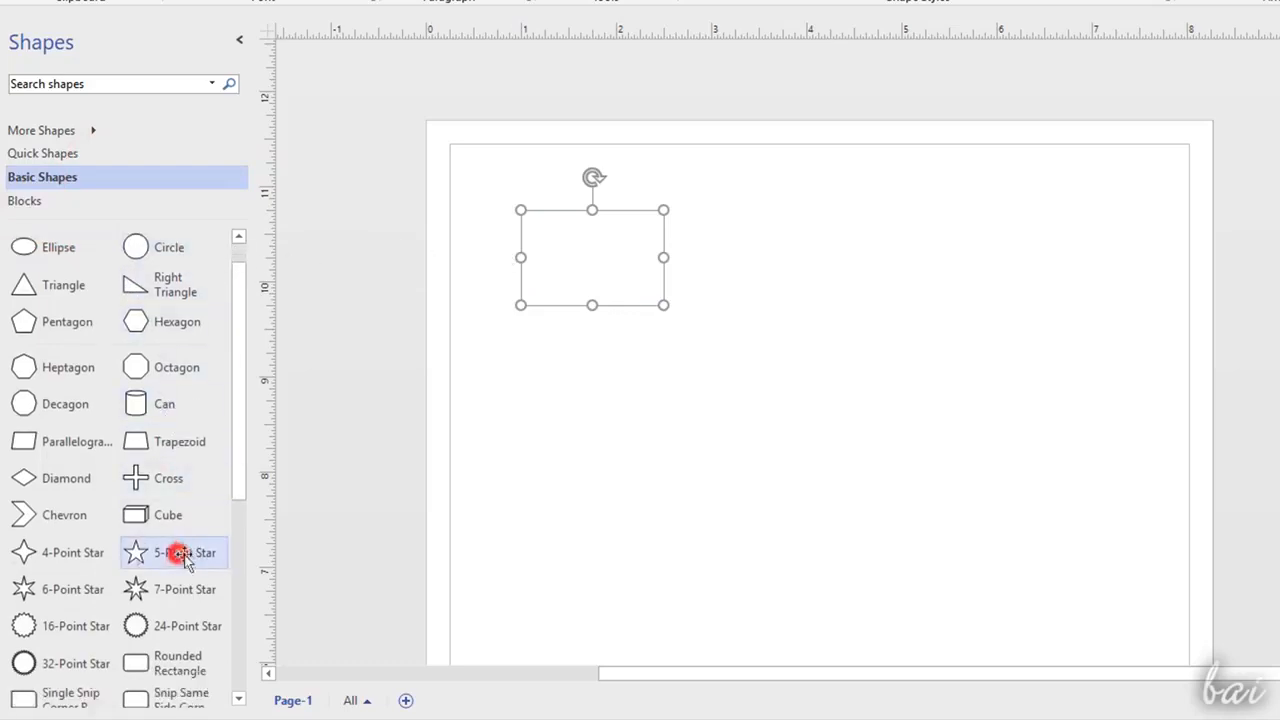
{"action": "left_click_drag", "start_coordinate": [181, 555], "coordinate": [843, 252]}
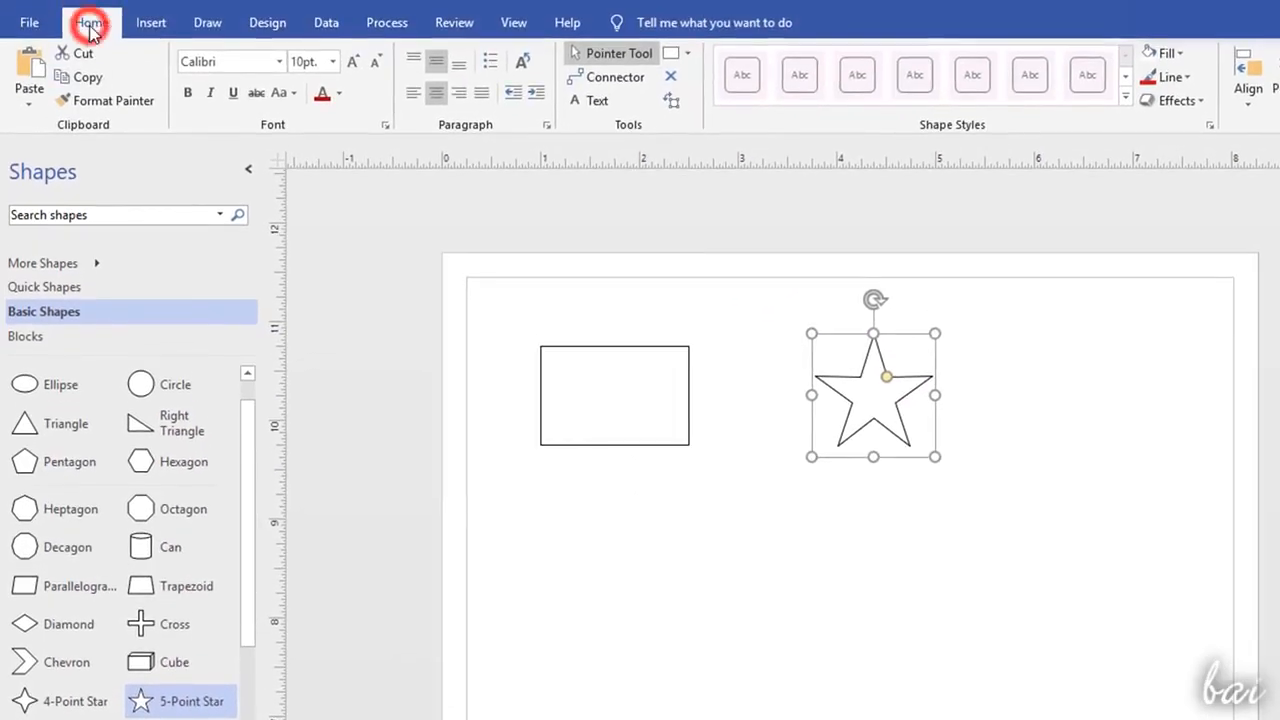
Step: Draw a small upright rectangle below the large rectangle and a wide, flat ellipse beside it
{"action": "left_click", "coordinate": [687, 53]}
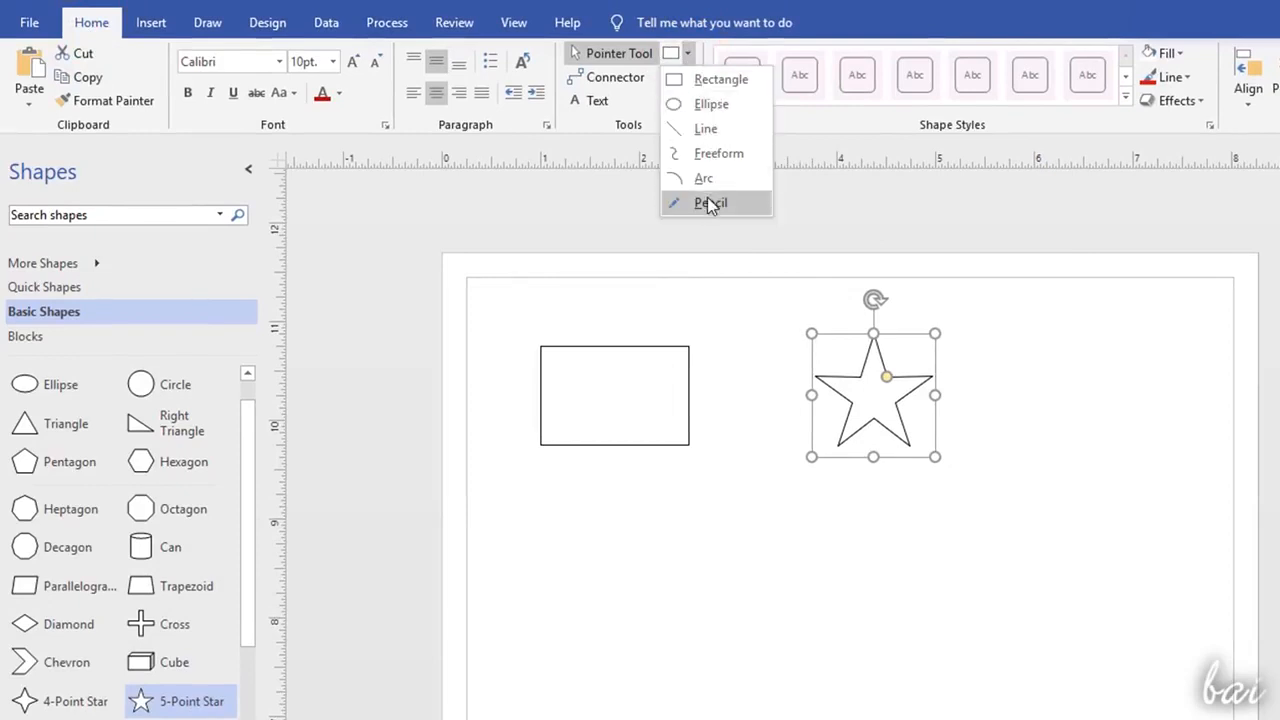
{"action": "left_click", "coordinate": [734, 85]}
{"action": "mouse_move", "coordinate": [589, 494]}
{"action": "left_mouse_down"}
{"action": "mouse_move", "coordinate": [651, 580]}
{"action": "mouse_move", "coordinate": [814, 507]}
{"action": "left_mouse_up"}
{"action": "left_click", "coordinate": [687, 53]}
{"action": "left_click", "coordinate": [734, 106]}
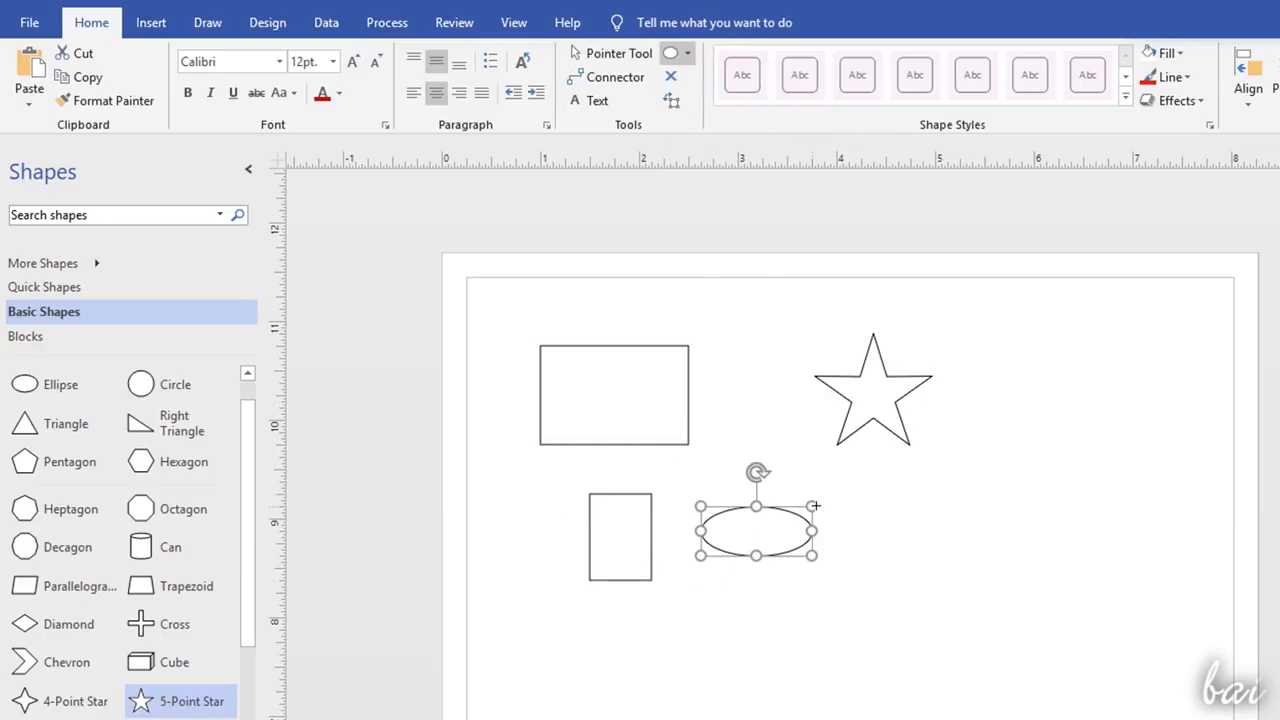
Step: Draw a diagonal line below the star and an S-shaped freeform curve to the line's right
{"action": "left_click", "coordinate": [687, 53]}
{"action": "left_click", "coordinate": [705, 128]}
{"action": "left_click_drag", "start_coordinate": [861, 568], "coordinate": [944, 486]}
{"action": "left_click", "coordinate": [688, 55]}
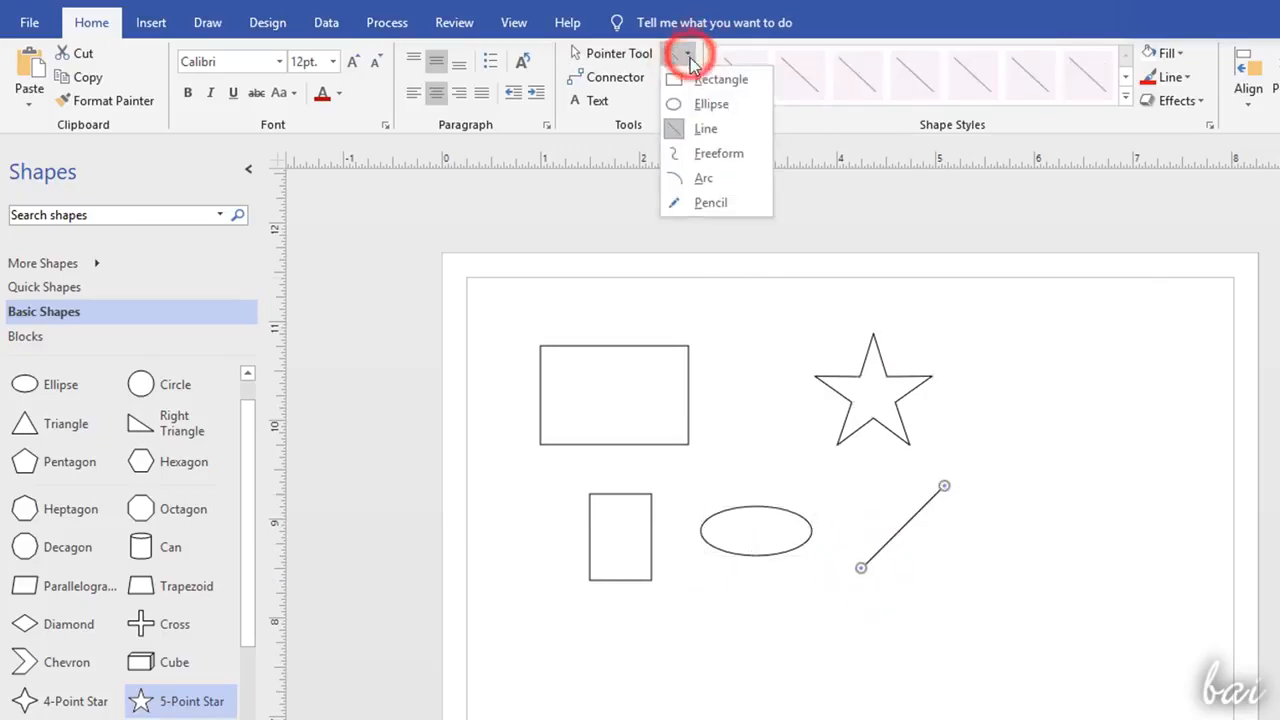
{"action": "left_click", "coordinate": [712, 153]}
{"action": "left_click_drag", "start_coordinate": [1040, 469], "coordinate": [1095, 568]}
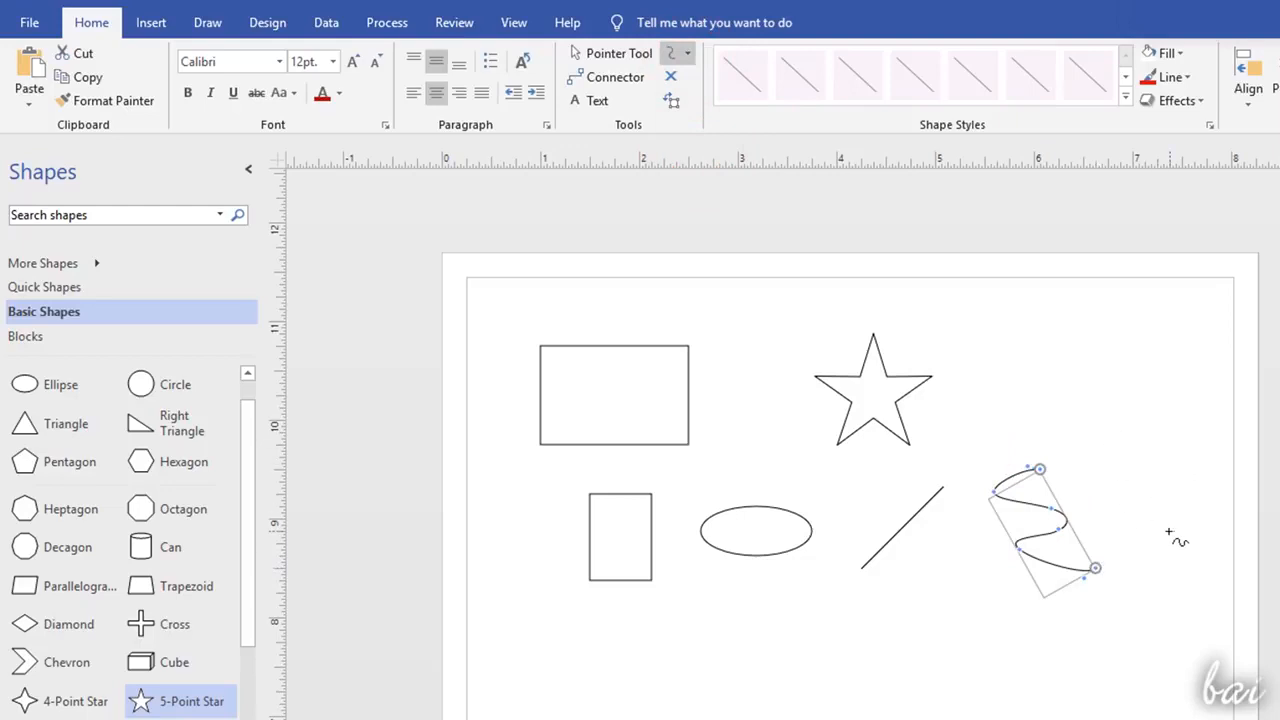
Step: Try the Pencil tool with freehand strokes below the existing shapes, and undo them
{"action": "left_click", "coordinate": [688, 55]}
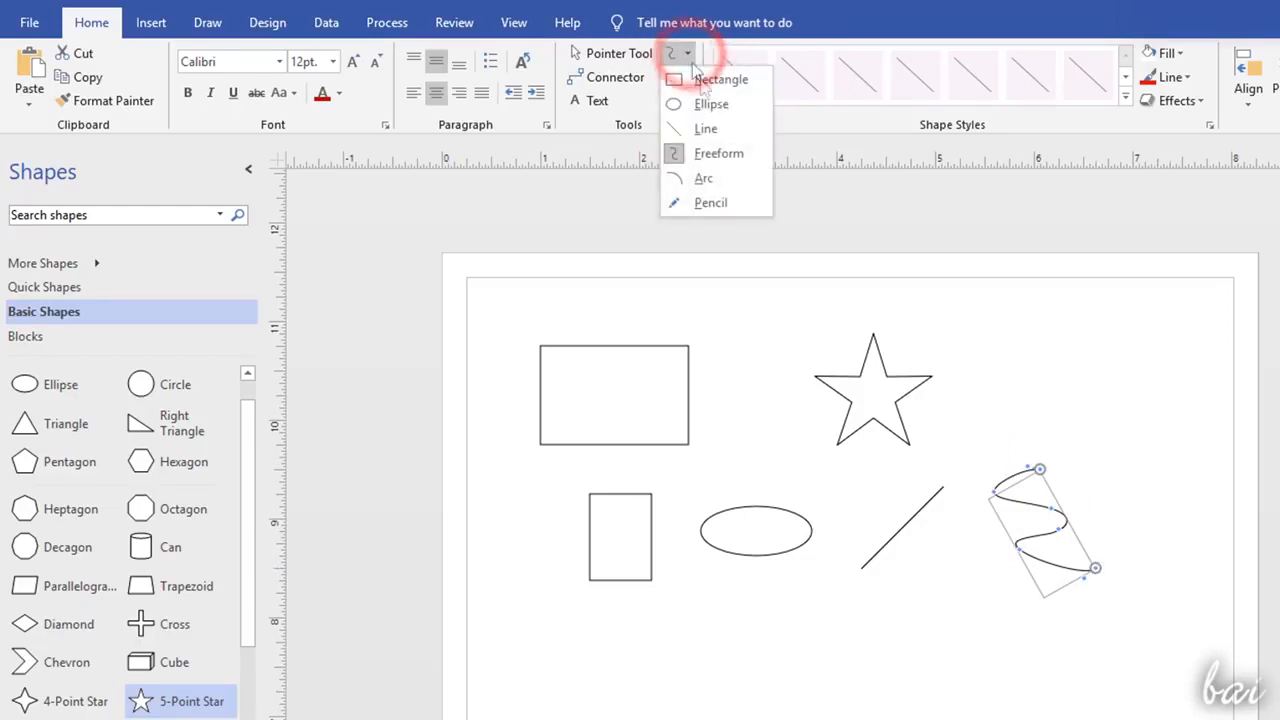
{"action": "left_click", "coordinate": [742, 200]}
{"action": "mouse_move", "coordinate": [691, 629]}
{"action": "left_mouse_down"}
{"action": "mouse_move", "coordinate": [737, 643]}
{"action": "mouse_move", "coordinate": [737, 624]}
{"action": "mouse_move", "coordinate": [792, 620]}
{"action": "mouse_move", "coordinate": [785, 670]}
{"action": "mouse_move", "coordinate": [763, 680]}
{"action": "left_mouse_up"}
{"action": "mouse_move", "coordinate": [823, 617]}
{"action": "left_mouse_down"}
{"action": "mouse_move", "coordinate": [880, 612]}
{"action": "mouse_move", "coordinate": [870, 585]}
{"action": "mouse_move", "coordinate": [885, 580]}
{"action": "left_mouse_up"}
{"action": "key", "text": "ctrl+z"}
{"action": "key", "text": "ctrl+z"}
{"action": "key", "text": "ctrl+z"}
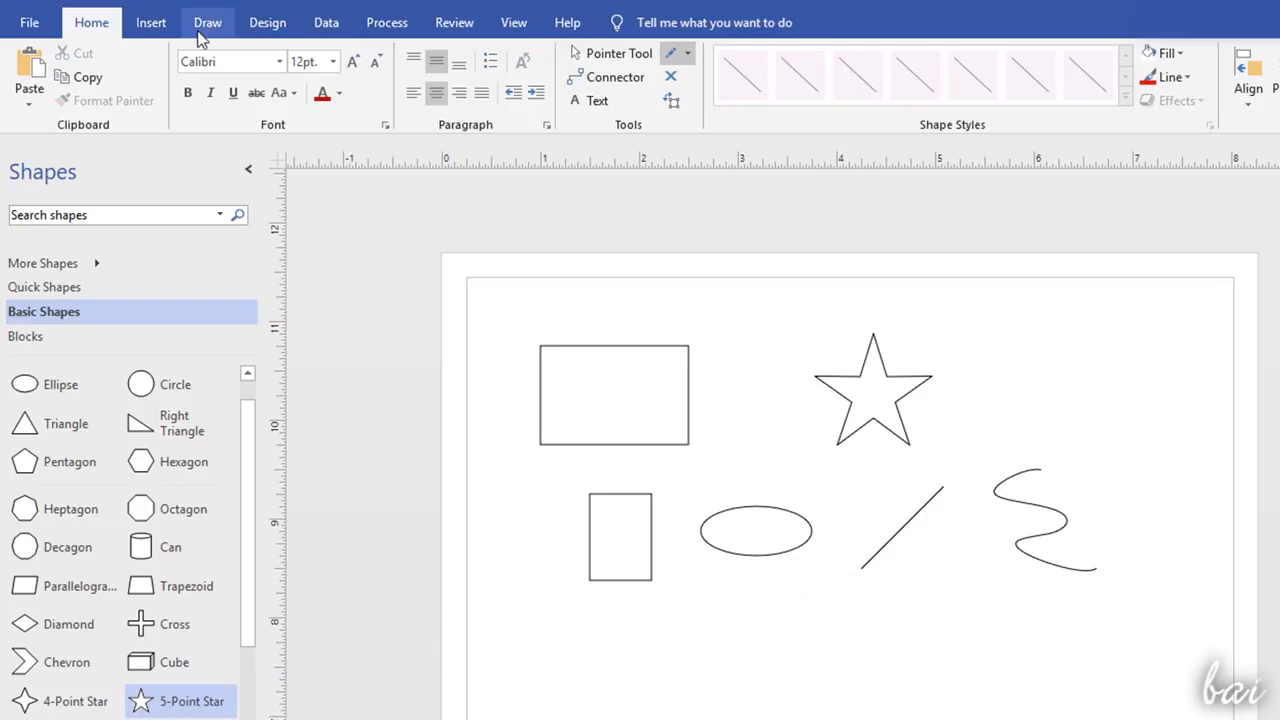
Step: Try drawing three freehand ink strokes with the red pen in the blank area below the shapes
{"action": "left_click", "coordinate": [205, 22]}
{"action": "left_click", "coordinate": [296, 93]}
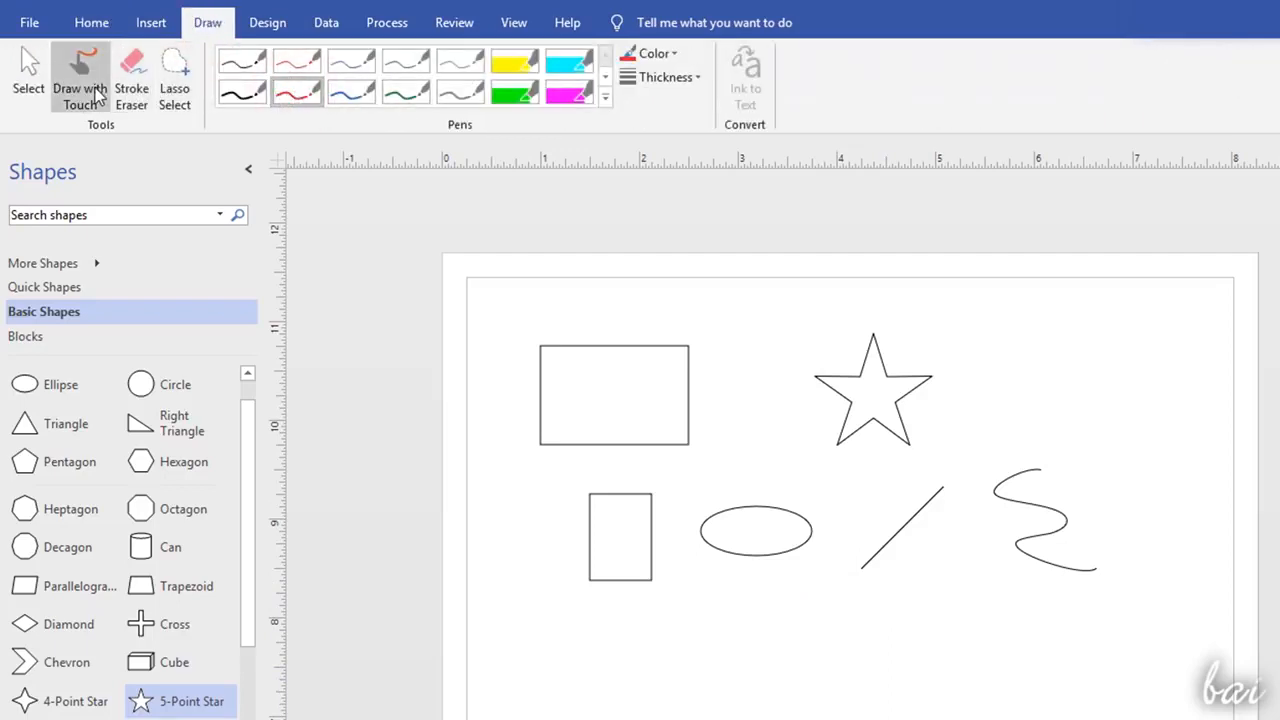
{"action": "mouse_move", "coordinate": [583, 615]}
{"action": "left_mouse_down"}
{"action": "mouse_move", "coordinate": [580, 646]}
{"action": "mouse_move", "coordinate": [603, 659]}
{"action": "left_mouse_up"}
{"action": "mouse_move", "coordinate": [657, 617]}
{"action": "left_mouse_down"}
{"action": "mouse_move", "coordinate": [679, 636]}
{"action": "mouse_move", "coordinate": [772, 654]}
{"action": "left_mouse_up"}
{"action": "mouse_move", "coordinate": [846, 606]}
{"action": "left_mouse_down"}
{"action": "mouse_move", "coordinate": [860, 654]}
{"action": "mouse_move", "coordinate": [889, 662]}
{"action": "mouse_move", "coordinate": [952, 636]}
{"action": "left_mouse_up"}
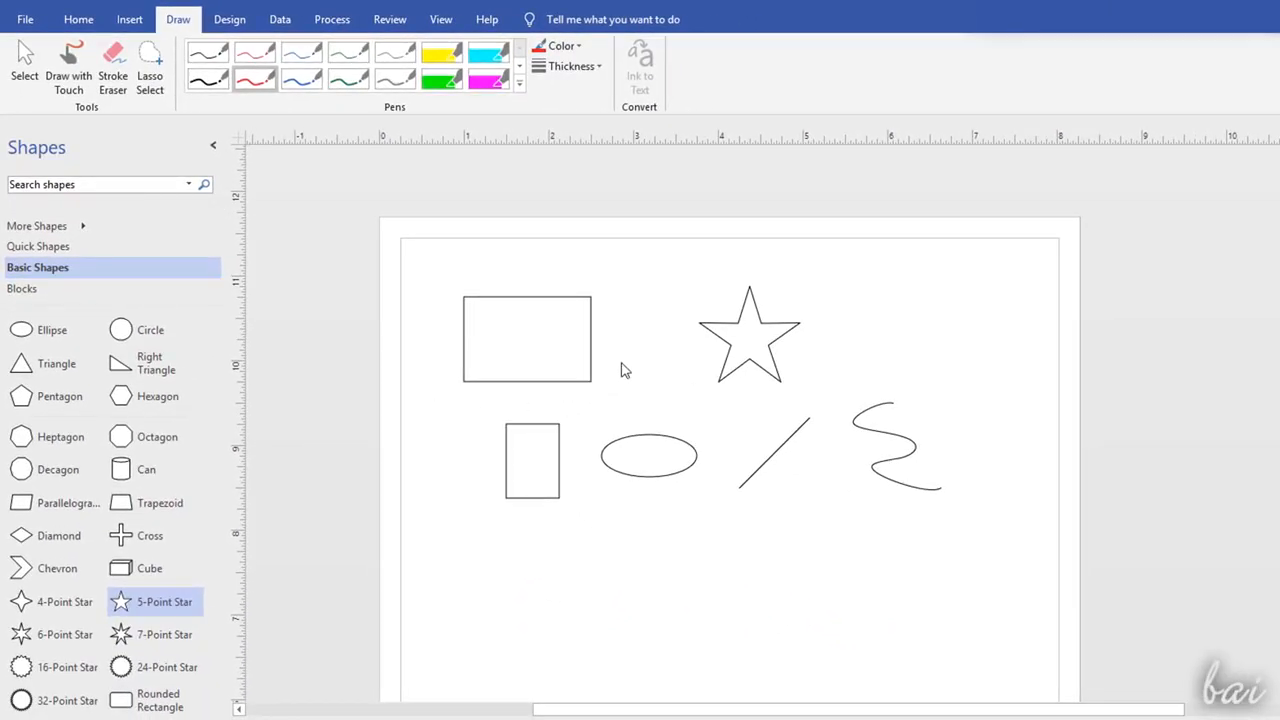
Step: Inspect the drawn shapes across the page at different magnifications
{"action": "scroll", "coordinate": [527, 342], "scroll_direction": "up", "scroll_amount": 3}
{"action": "scroll", "coordinate": [527, 342], "scroll_direction": "down", "scroll_amount": 3}
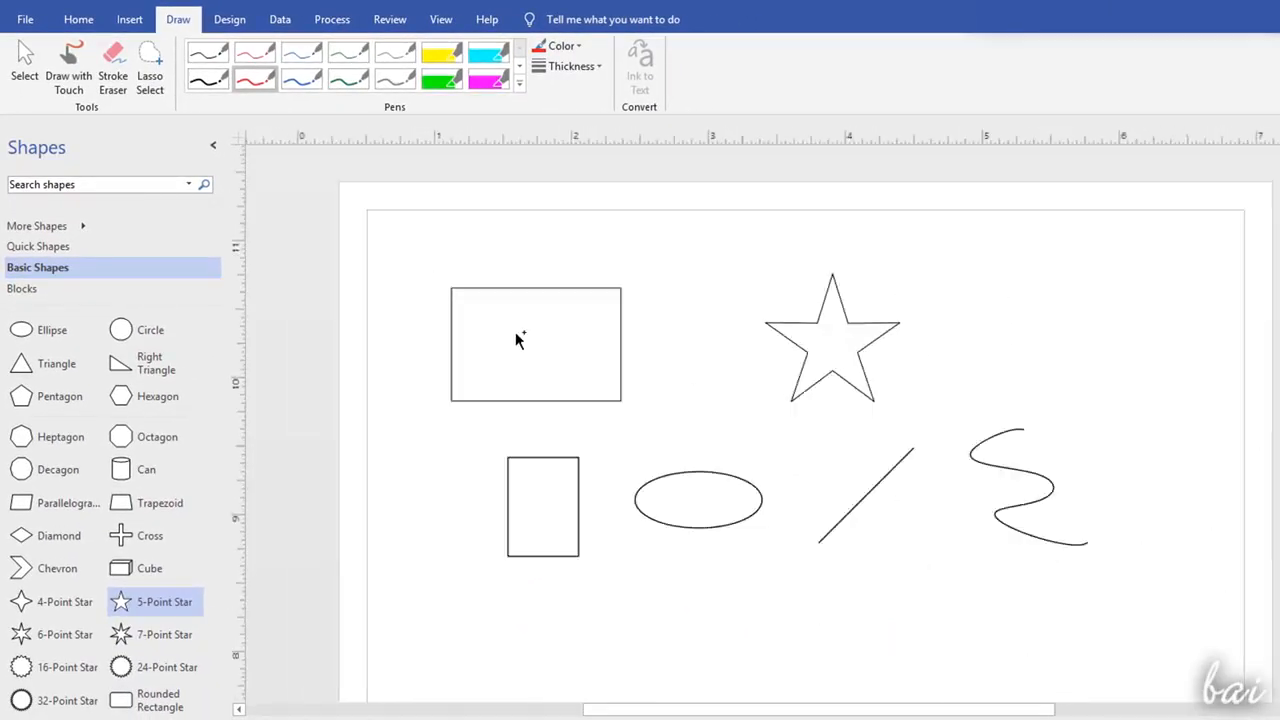
{"action": "scroll", "coordinate": [760, 368], "scroll_direction": "up", "scroll_amount": 5}
{"action": "scroll", "coordinate": [737, 371], "scroll_direction": "down", "scroll_amount": 4}
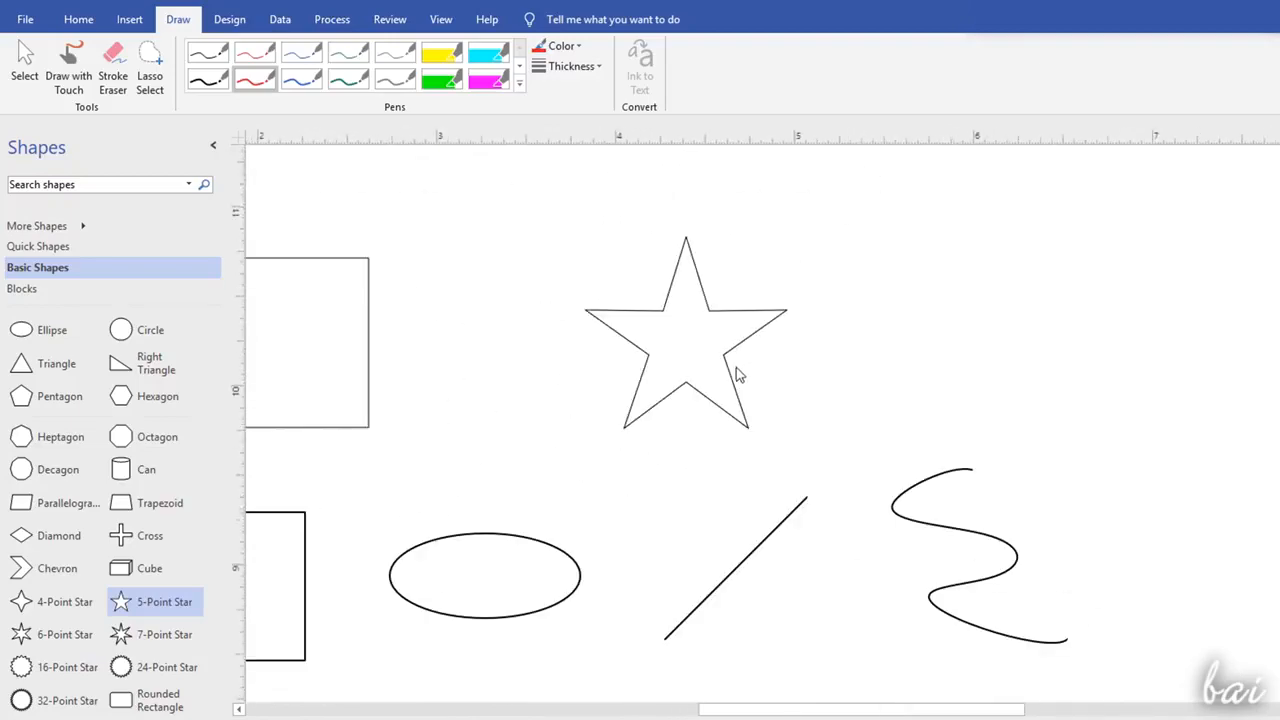
{"action": "scroll", "coordinate": [894, 529], "scroll_direction": "up", "scroll_amount": 2}
{"action": "scroll", "coordinate": [869, 526], "scroll_direction": "down", "scroll_amount": 5}
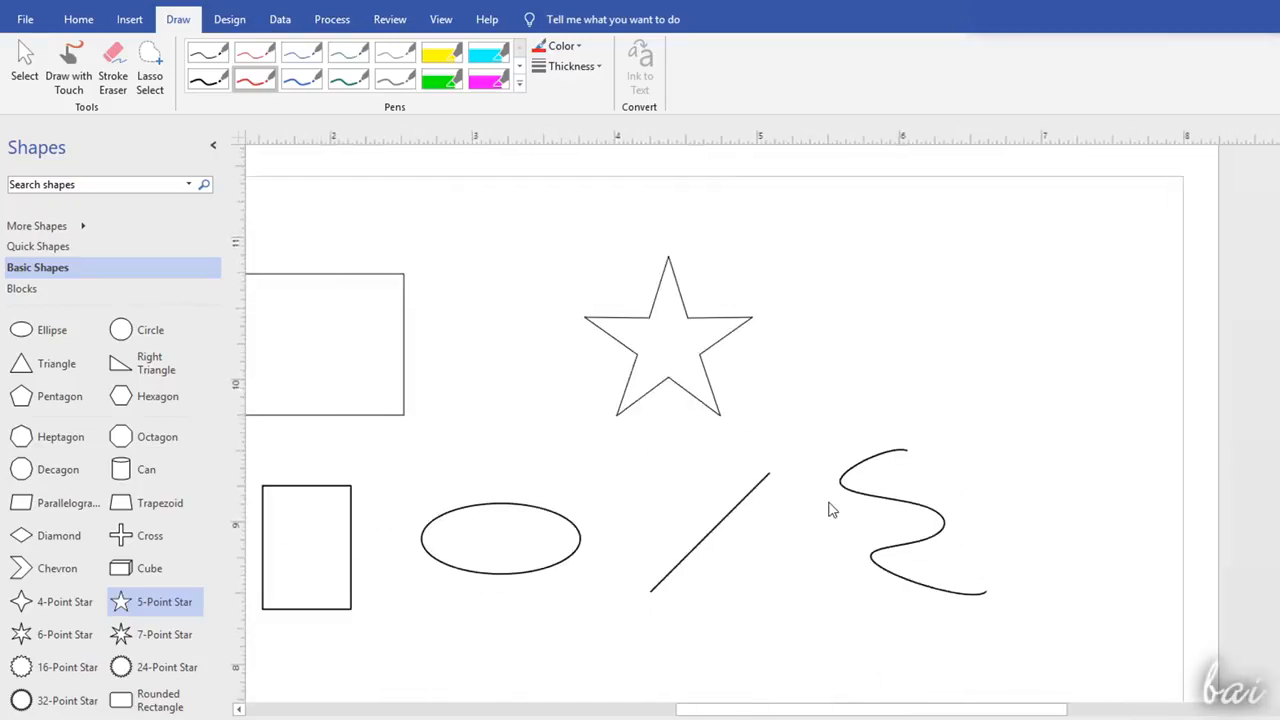
{"action": "scroll", "coordinate": [729, 534], "scroll_direction": "up", "scroll_amount": 3}
{"action": "scroll", "coordinate": [646, 554], "scroll_direction": "down", "scroll_amount": 2}
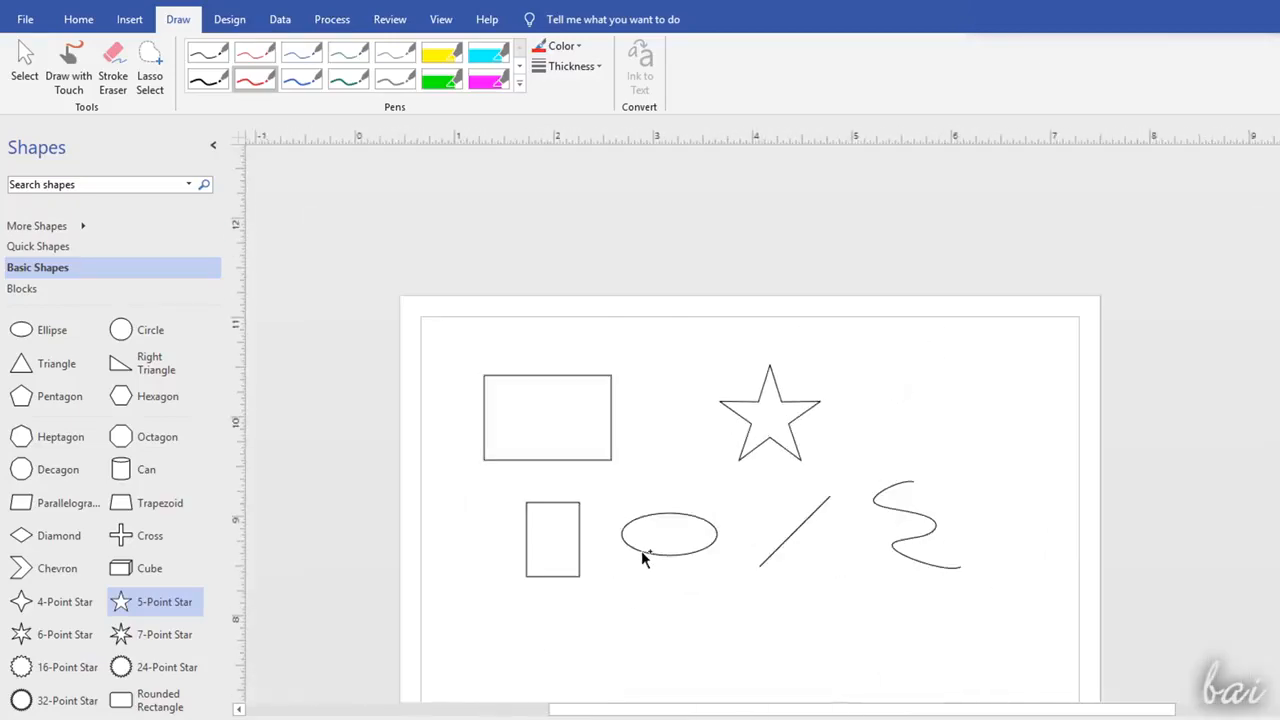
{"action": "scroll", "coordinate": [652, 528], "scroll_direction": "up", "scroll_amount": 1}
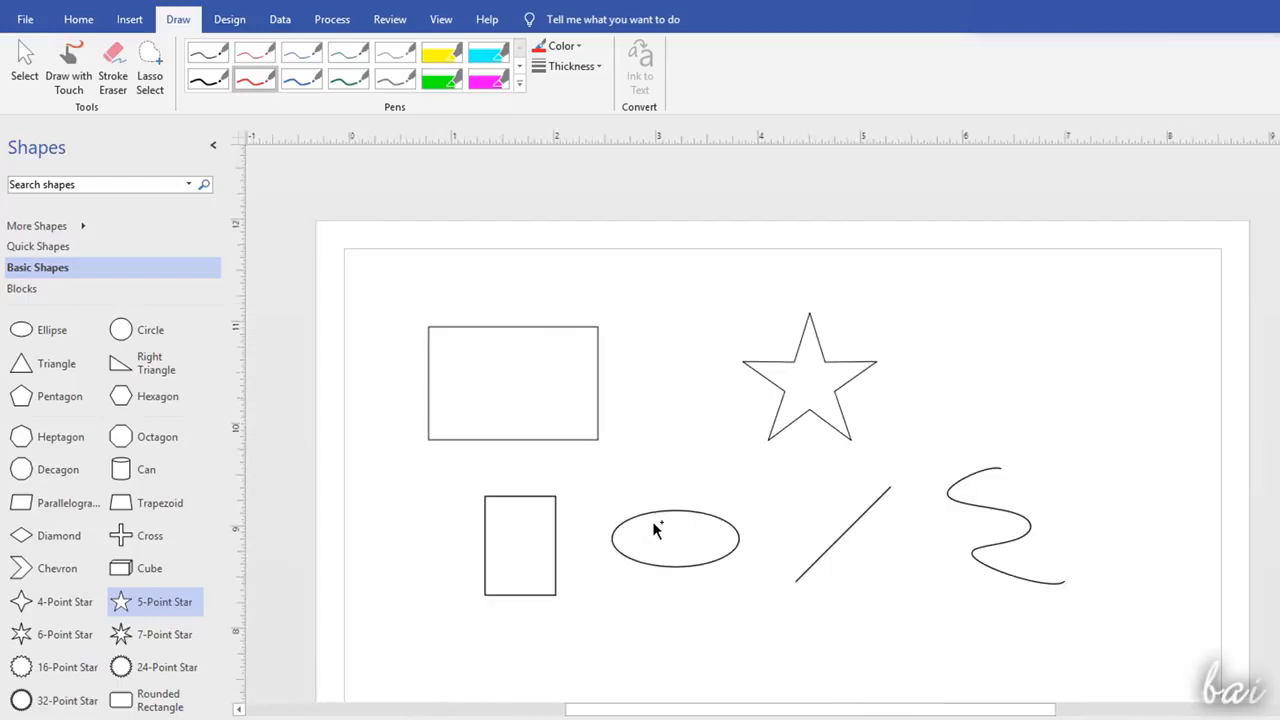
Step: Toggle the ruler off and back on, show the grid on the page, and open the visual aids settings
{"action": "left_click", "coordinate": [443, 20]}
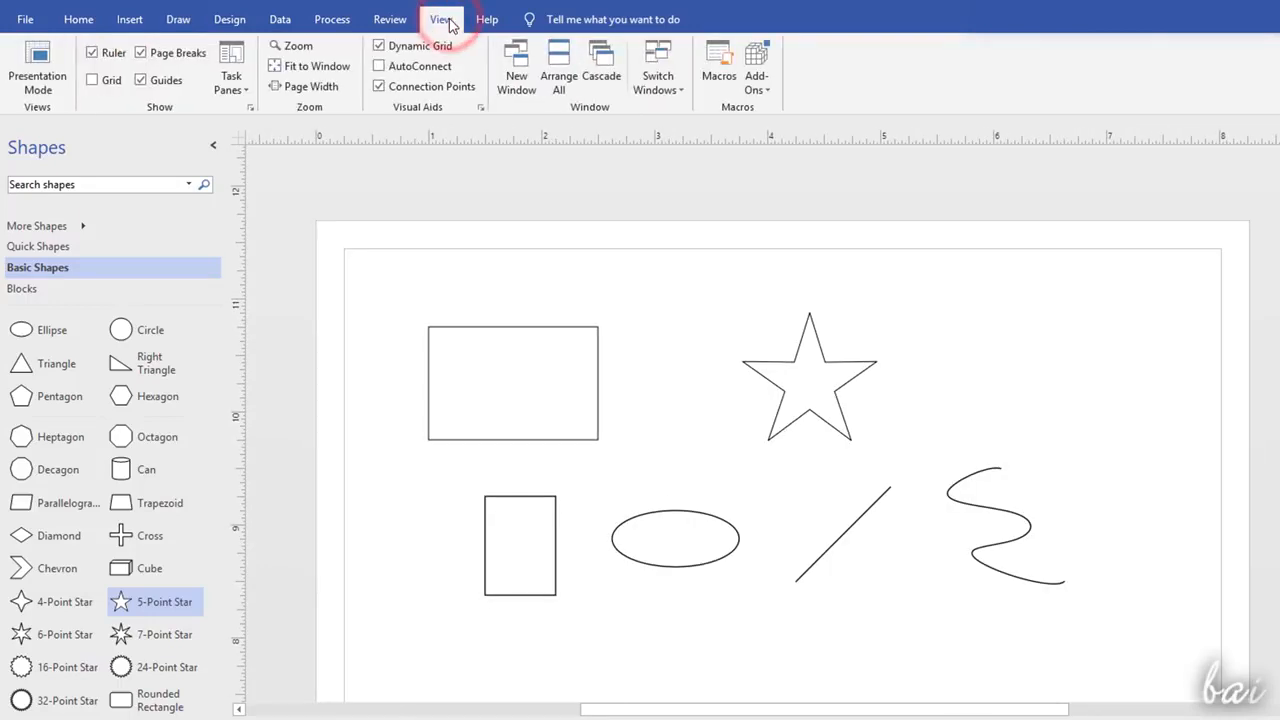
{"action": "left_click", "coordinate": [94, 55]}
{"action": "left_click", "coordinate": [94, 55]}
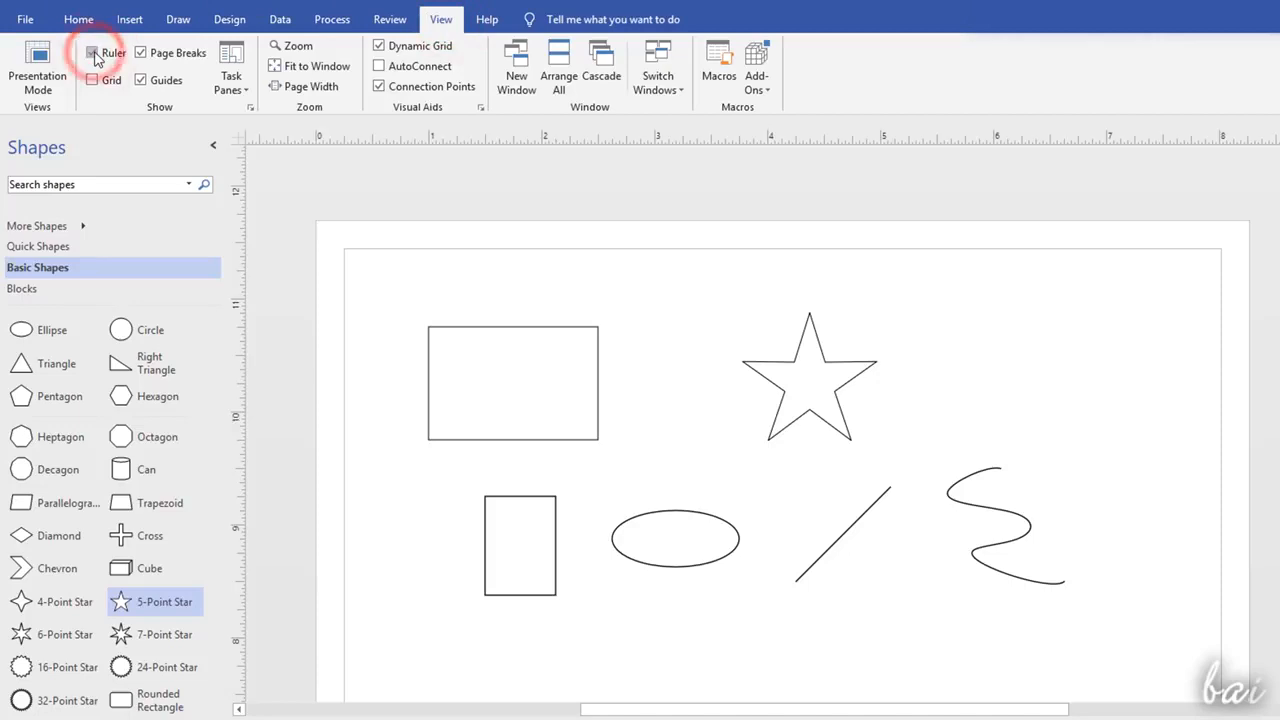
{"action": "left_click", "coordinate": [91, 82]}
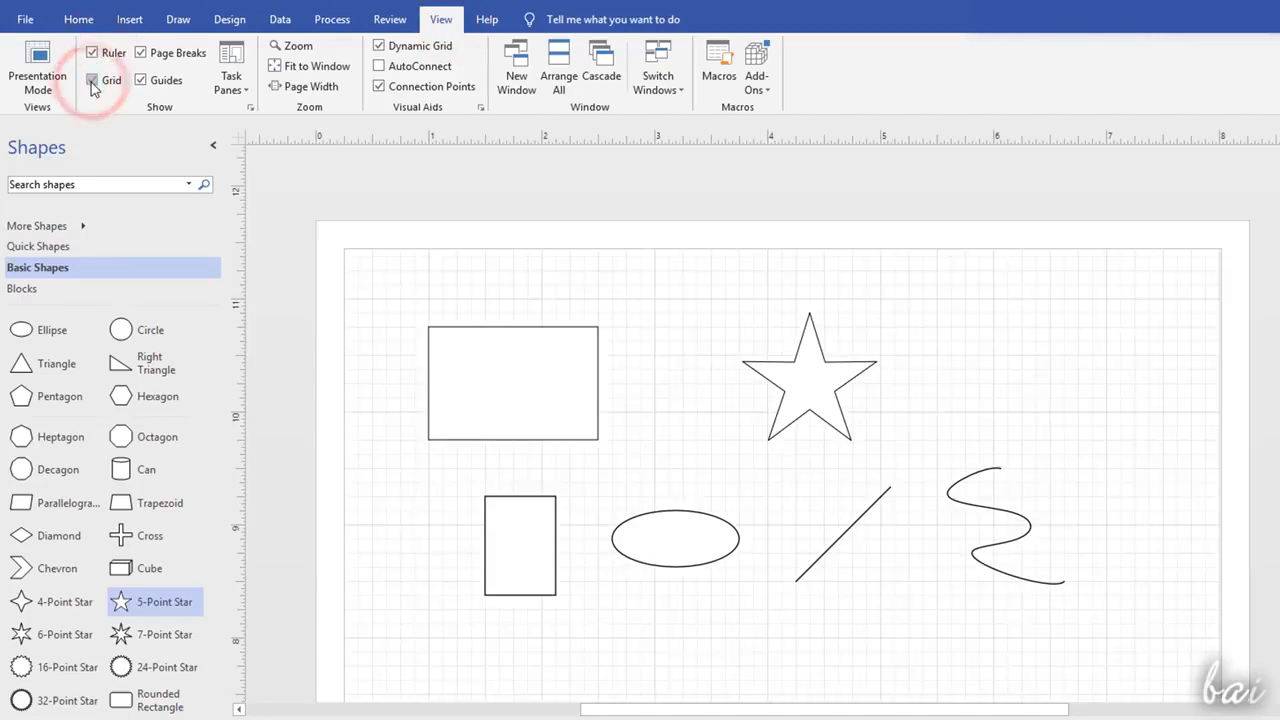
{"action": "left_click", "coordinate": [91, 82]}
{"action": "left_click", "coordinate": [91, 82]}
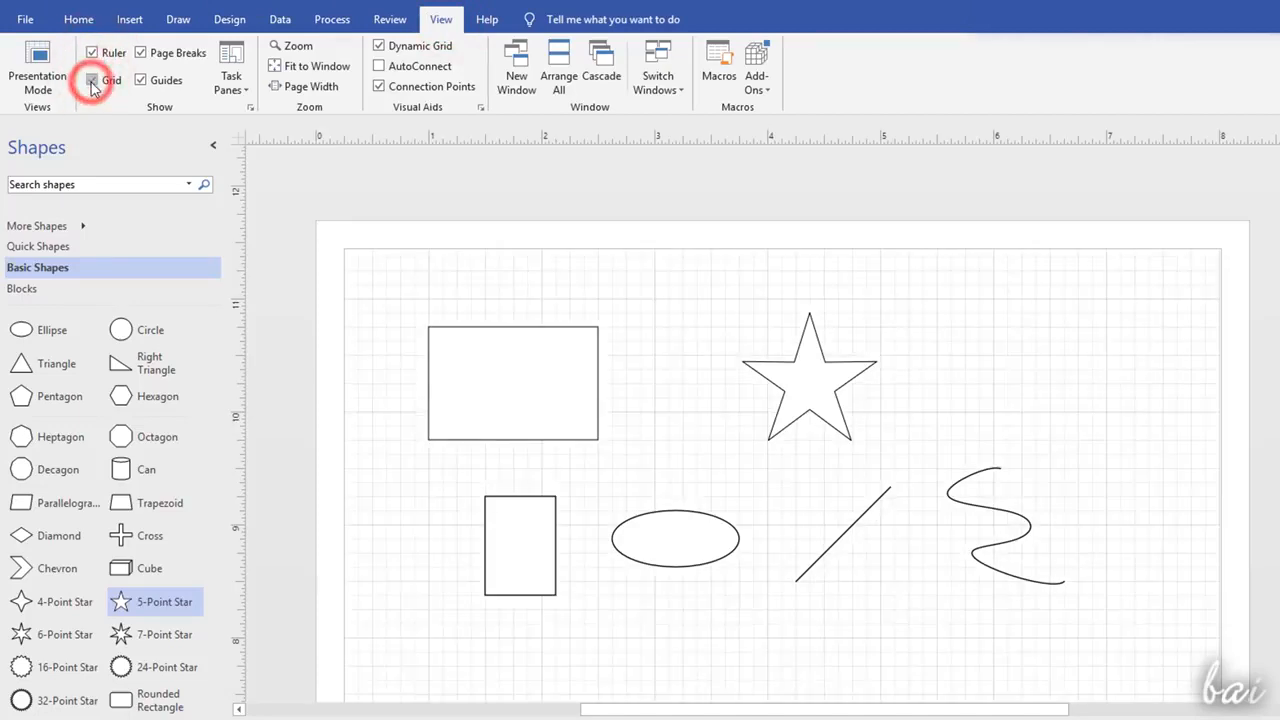
{"action": "left_click", "coordinate": [480, 110]}
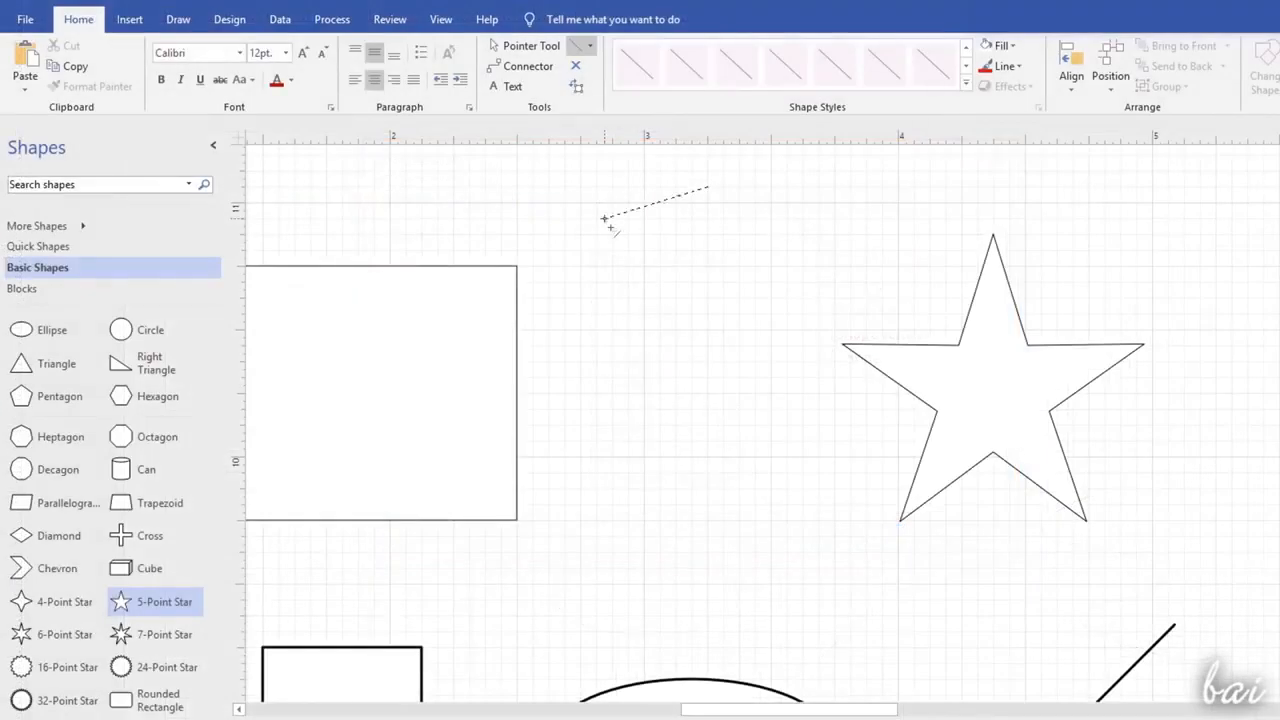
Step: Try drawing a line that snaps to the star's top point from the blank area beside it, and undo it
{"action": "left_click_drag", "start_coordinate": [606, 214], "coordinate": [693, 265]}
{"action": "mouse_move", "coordinate": [525, 285]}
{"action": "left_mouse_down"}
{"action": "mouse_move", "coordinate": [522, 478]}
{"action": "mouse_move", "coordinate": [244, 650]}
{"action": "mouse_move", "coordinate": [516, 274]}
{"action": "left_mouse_up"}
{"action": "left_click_drag", "start_coordinate": [843, 344], "coordinate": [960, 345]}
{"action": "left_click_drag", "start_coordinate": [985, 225], "coordinate": [993, 234]}
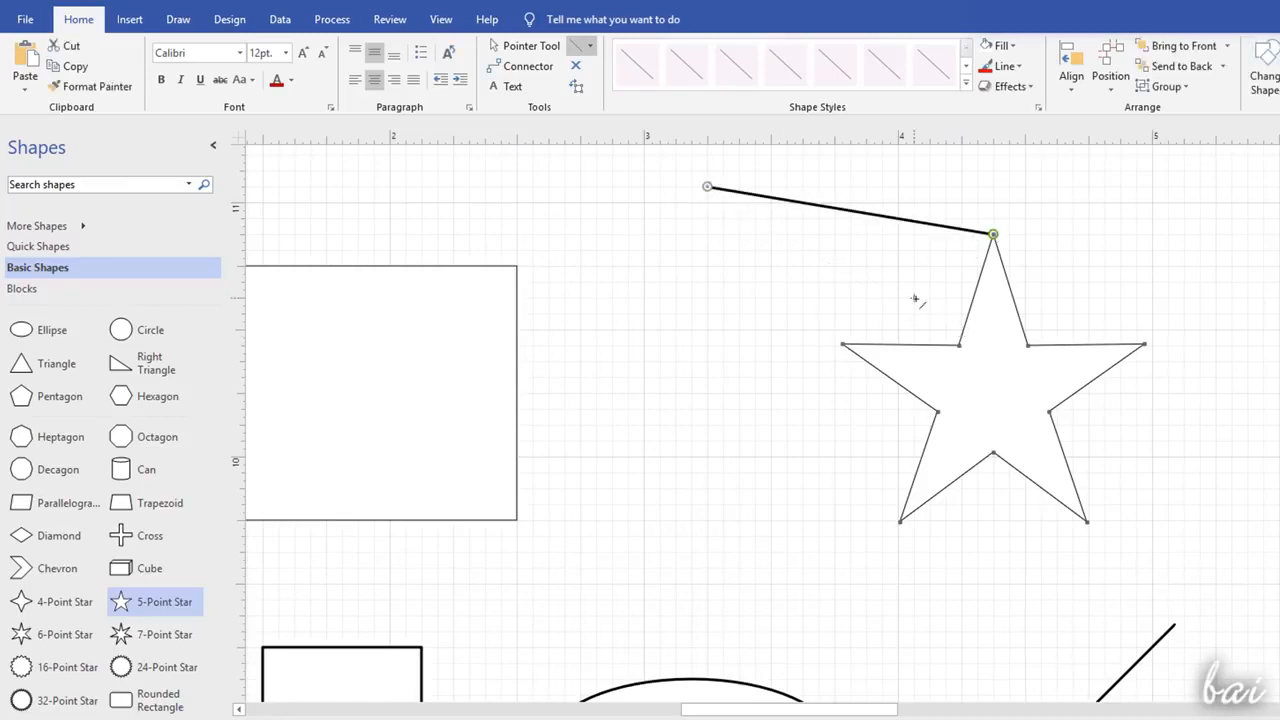
{"action": "key", "text": "ctrl+z"}
Step: Try drawing diagonal lines in the blank area between the large rectangle and the star
{"action": "left_click", "coordinate": [612, 196]}
{"action": "left_click_drag", "start_coordinate": [612, 196], "coordinate": [1115, 700]}
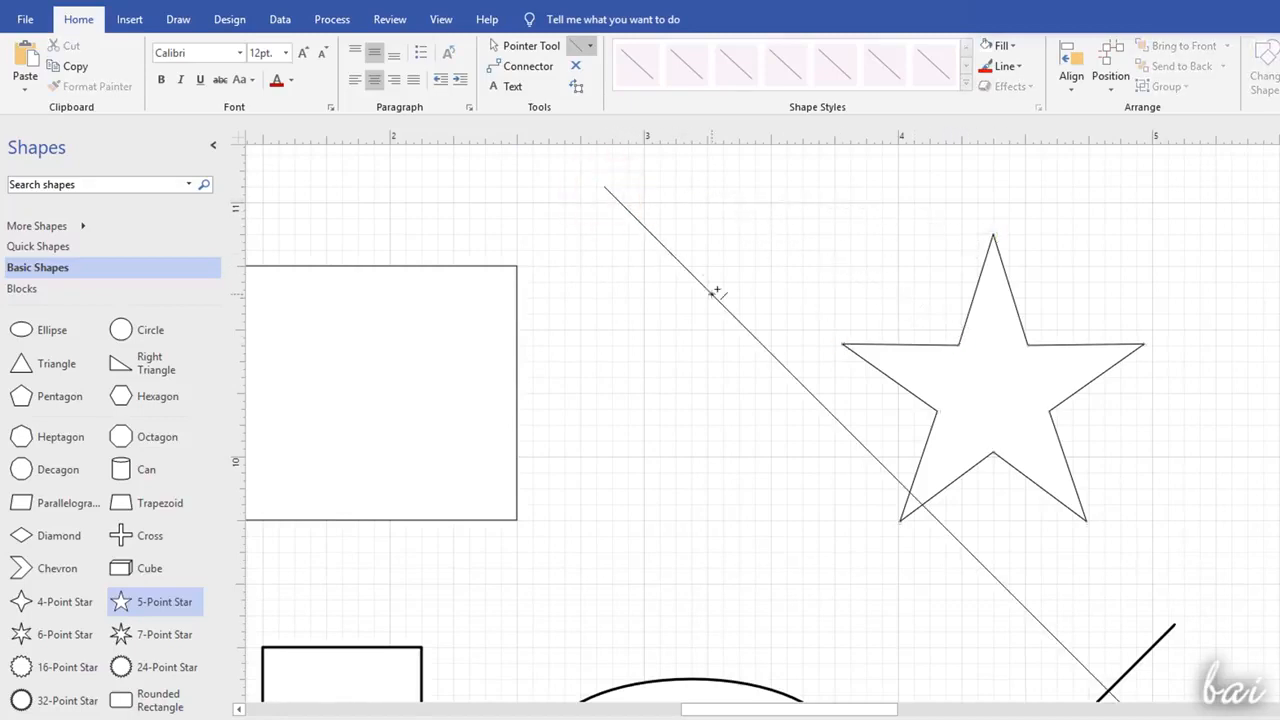
{"action": "left_click_drag", "start_coordinate": [703, 283], "coordinate": [748, 186]}
{"action": "left_click_drag", "start_coordinate": [644, 195], "coordinate": [604, 322]}
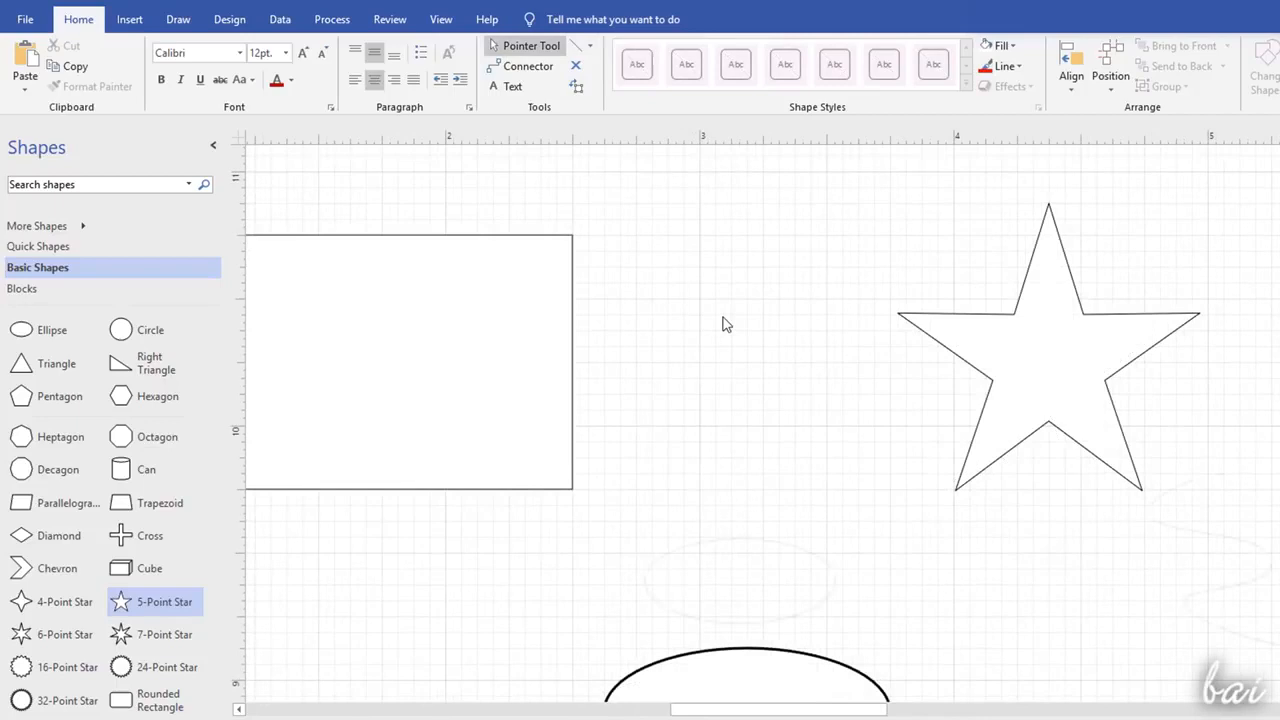
{"action": "scroll", "coordinate": [726, 324], "scroll_direction": "down", "scroll_amount": 2}
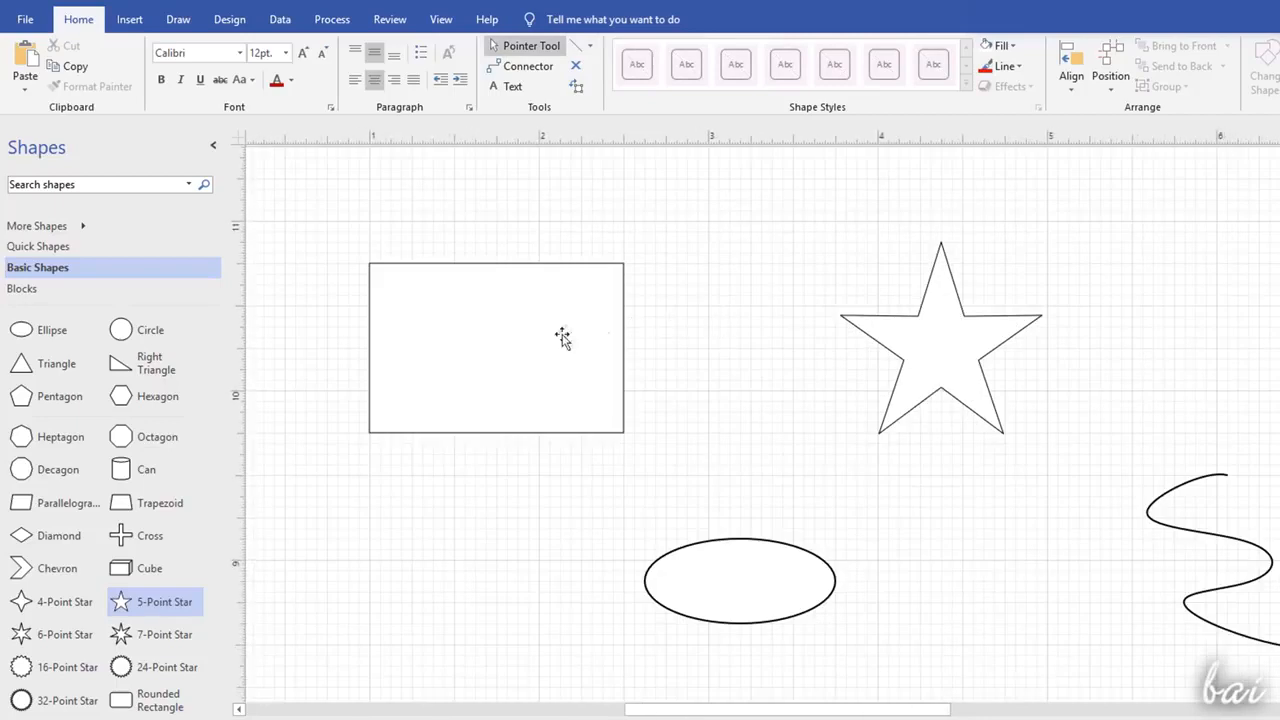
Step: Connect the rectangle to the star with a dynamic connector
{"action": "left_click", "coordinate": [538, 70]}
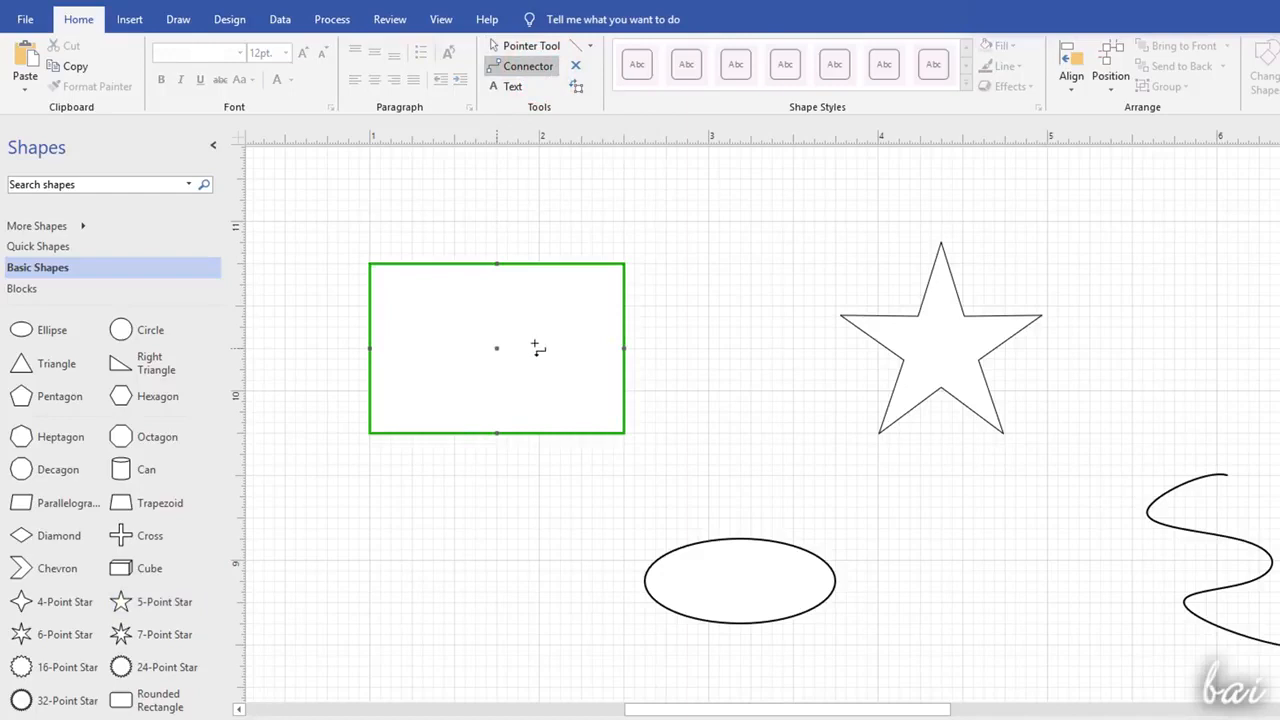
{"action": "left_click_drag", "start_coordinate": [538, 348], "coordinate": [868, 337]}
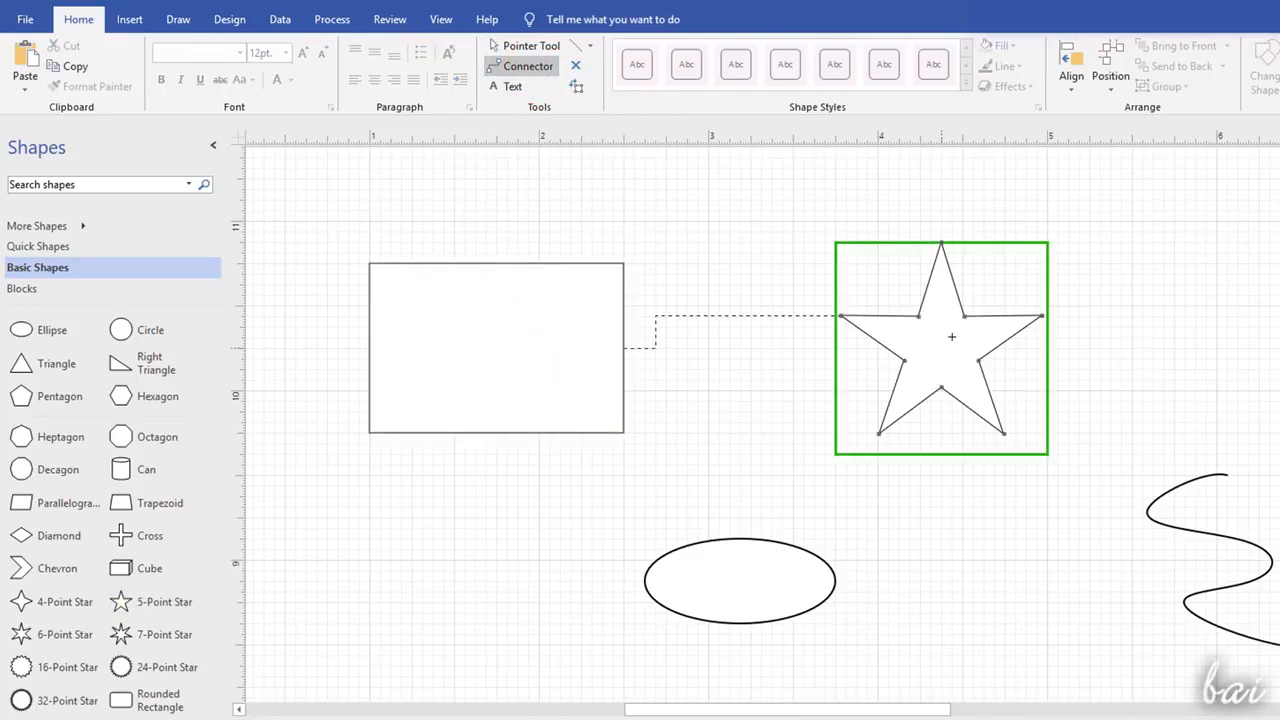
{"action": "mouse_move", "coordinate": [952, 337]}
{"action": "left_mouse_down"}
{"action": "mouse_move", "coordinate": [953, 367]}
{"action": "mouse_move", "coordinate": [951, 337]}
{"action": "left_mouse_up"}
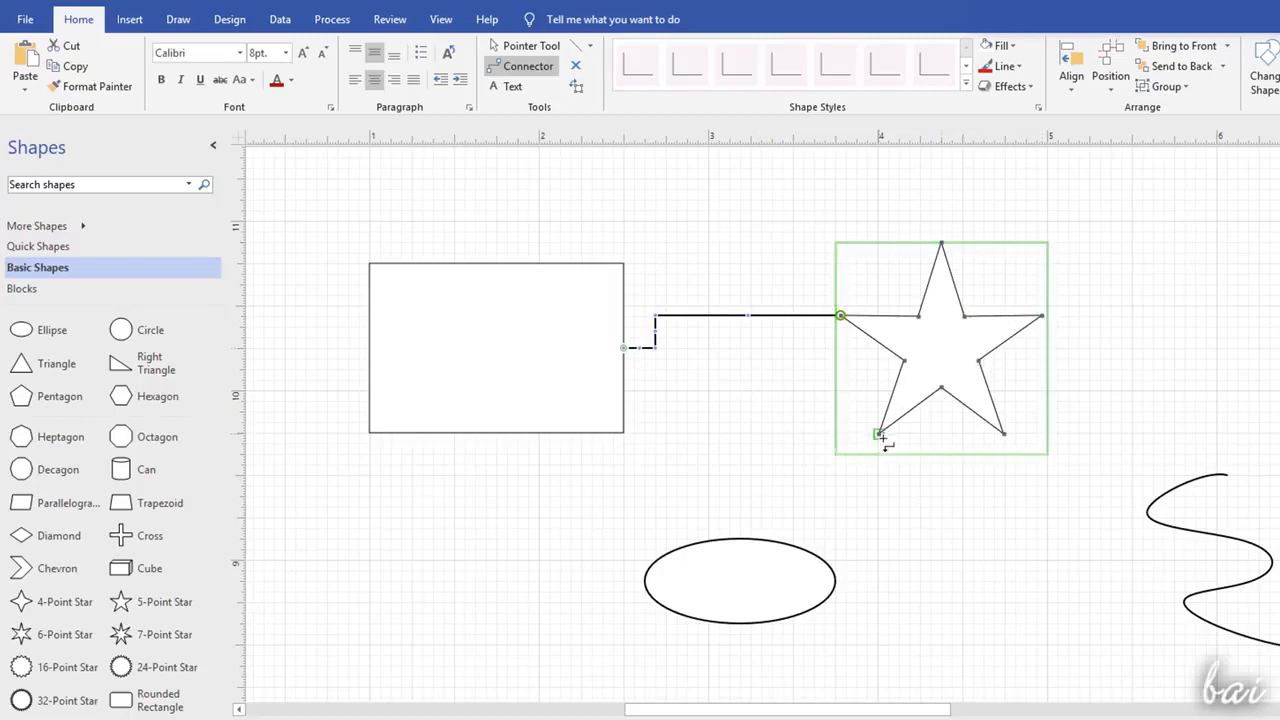
Step: Add connectors joining the star's two lower points and its right point to the lower-right point
{"action": "left_click_drag", "start_coordinate": [880, 434], "coordinate": [1005, 487]}
{"action": "left_click_drag", "start_coordinate": [1004, 434], "coordinate": [1000, 478]}
{"action": "left_click_drag", "start_coordinate": [1043, 316], "coordinate": [1004, 434]}
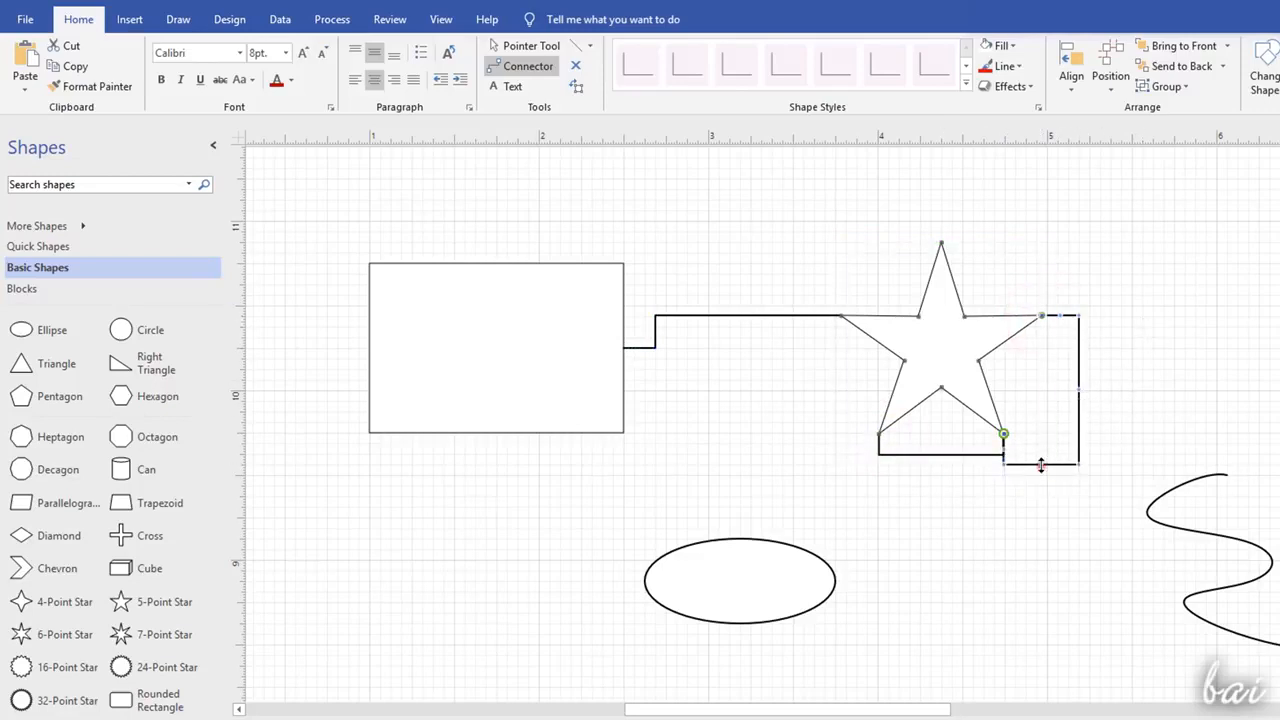
Step: Try reshaping the connector beside the star and moving its upper end to the star's top point, and undo the change
{"action": "left_click_drag", "start_coordinate": [1041, 465], "coordinate": [1043, 434]}
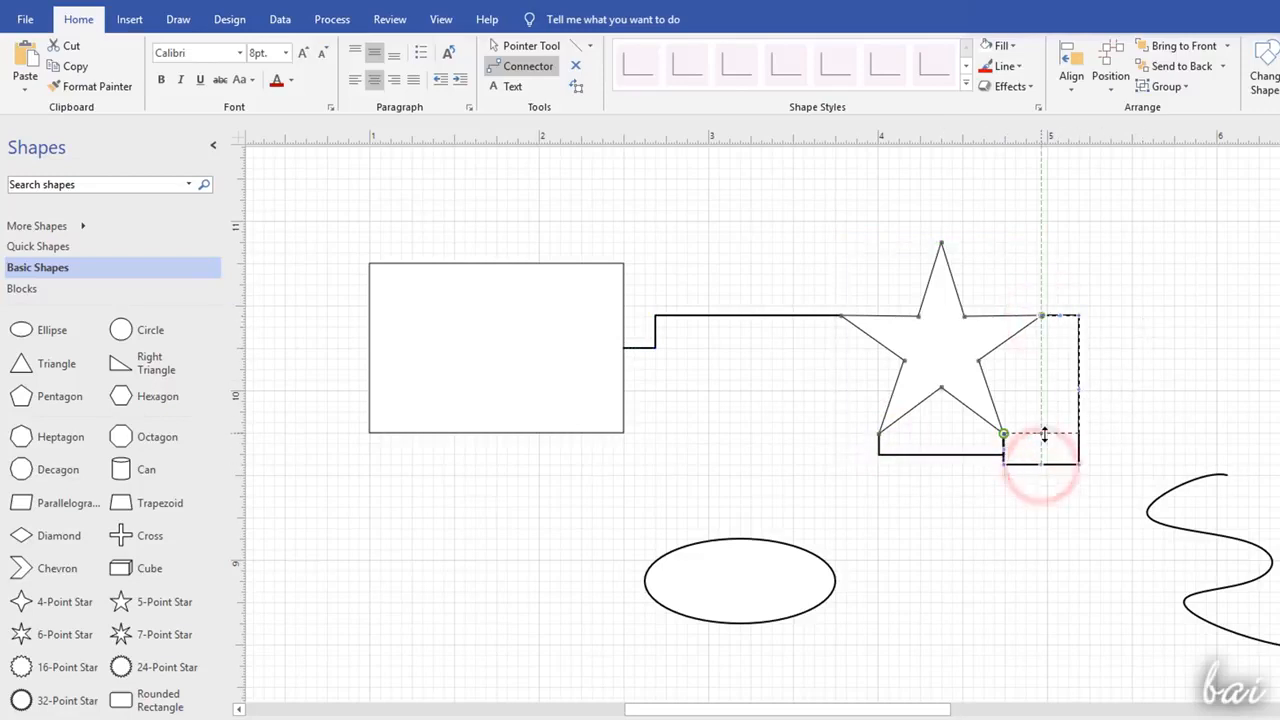
{"action": "mouse_move", "coordinate": [1080, 374]}
{"action": "left_mouse_down"}
{"action": "mouse_move", "coordinate": [1160, 372]}
{"action": "mouse_move", "coordinate": [1084, 372]}
{"action": "mouse_move", "coordinate": [1096, 374]}
{"action": "left_mouse_up"}
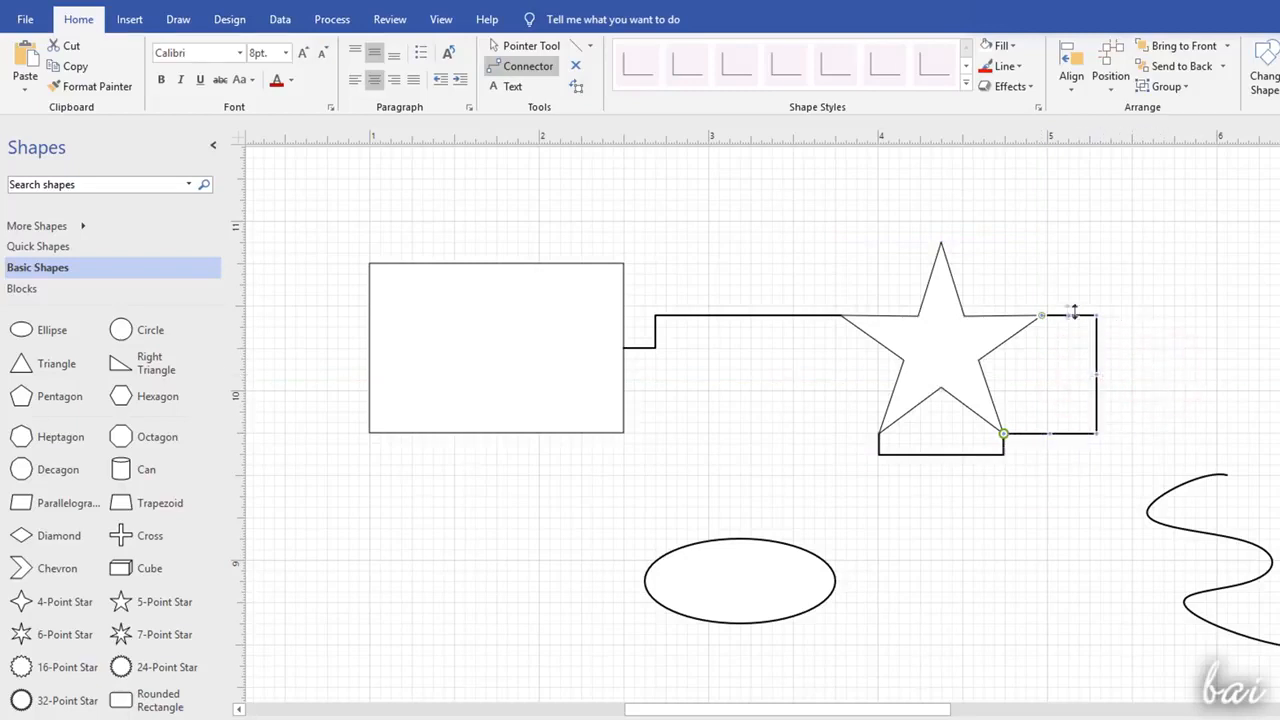
{"action": "left_click_drag", "start_coordinate": [1041, 316], "coordinate": [941, 242]}
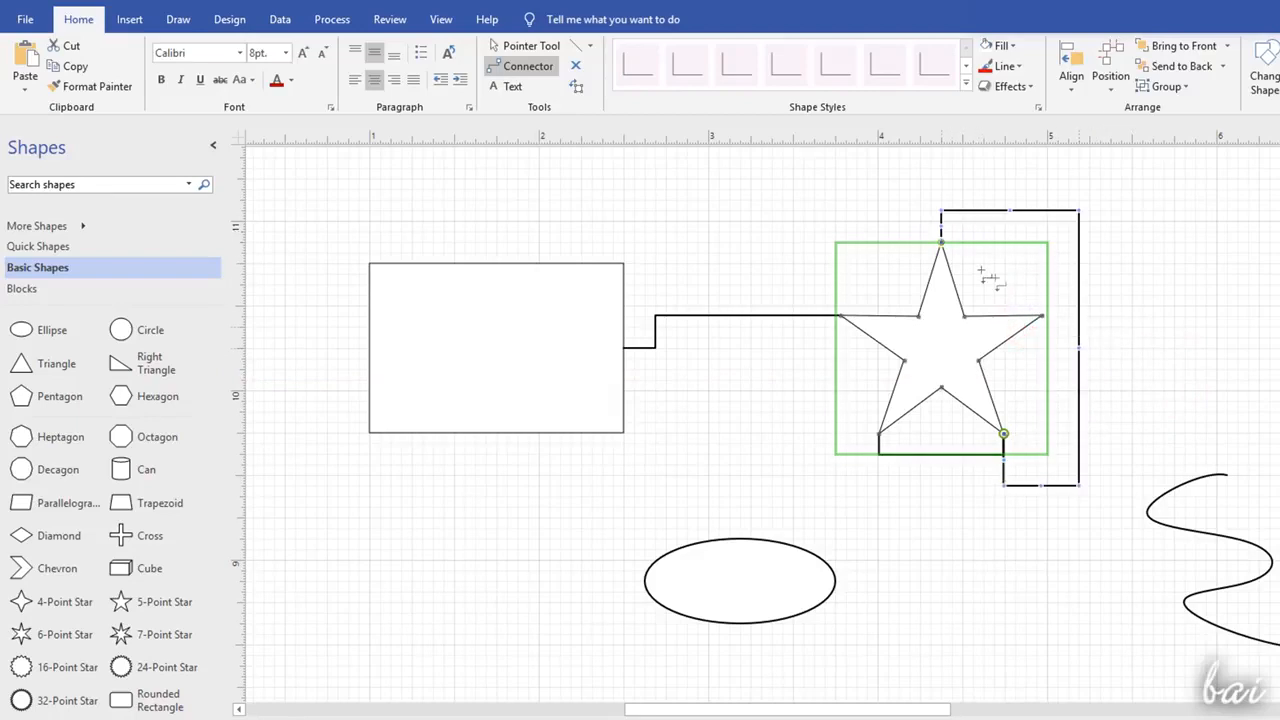
{"action": "key", "text": "ctrl+z"}
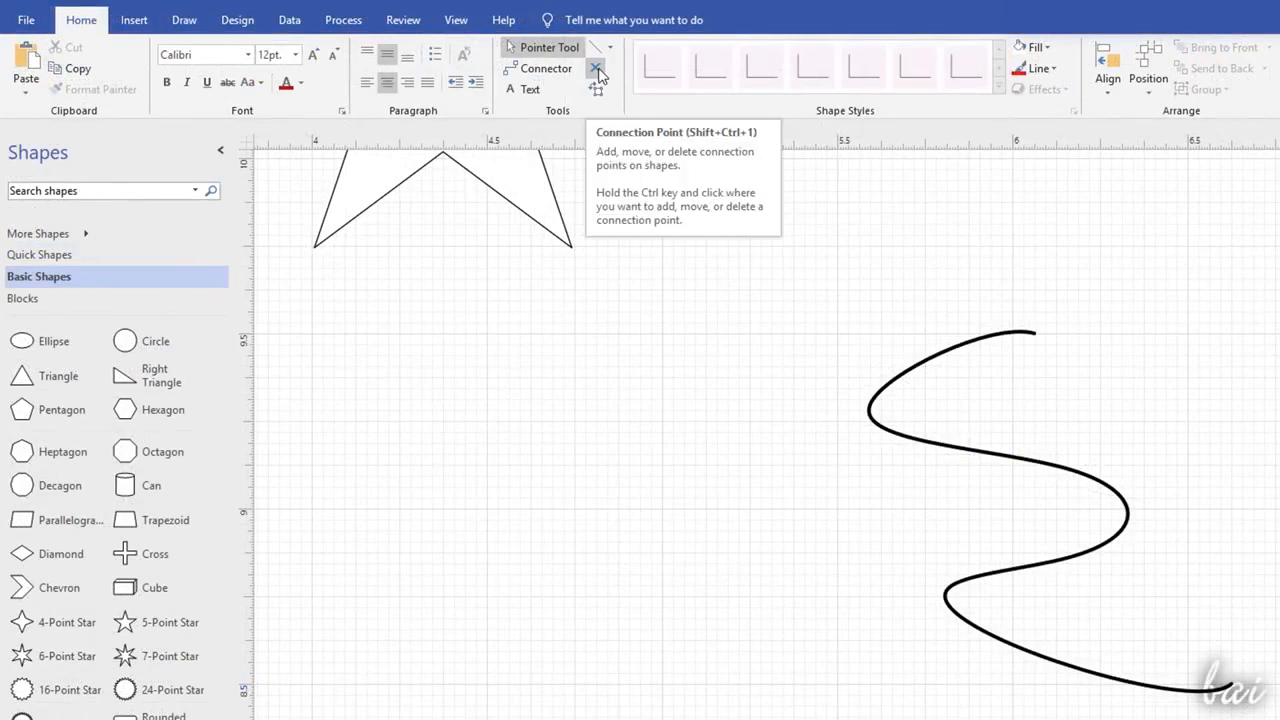
Step: Add connection points to the freeform curve at its upper end, in the blank area just below that end, and at its upper-left bend
{"action": "left_click", "coordinate": [597, 70]}
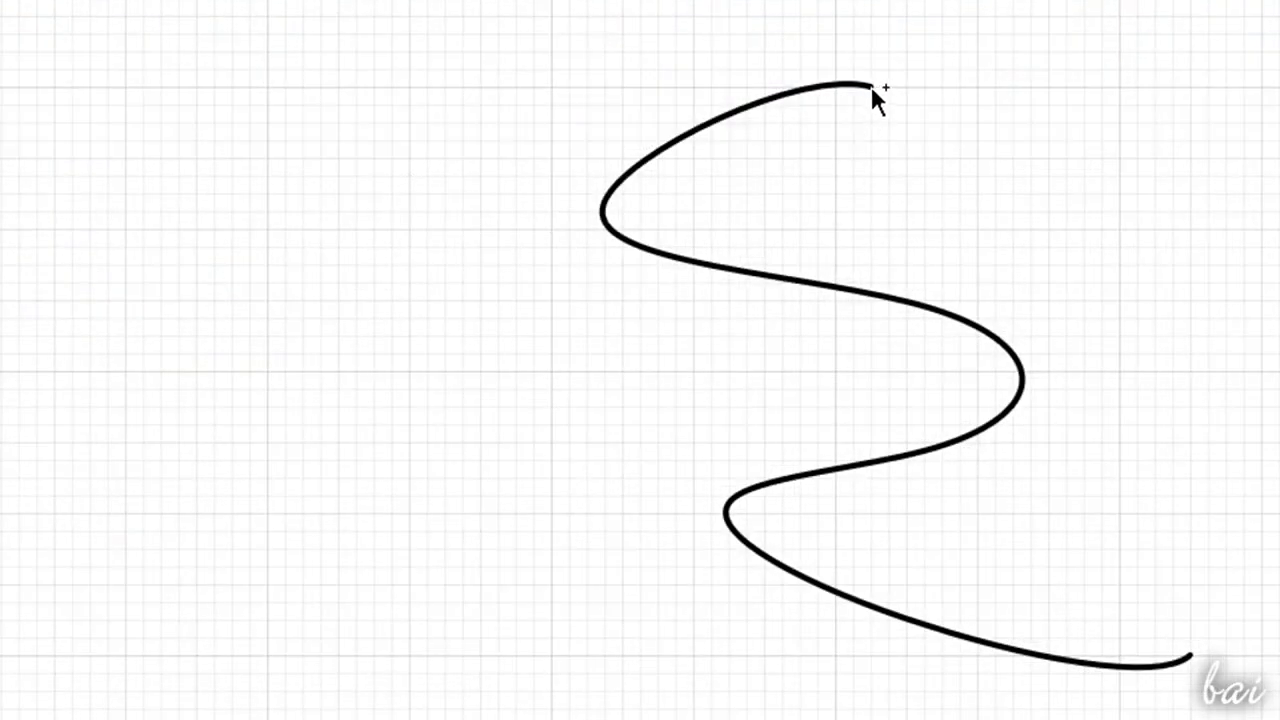
{"action": "left_click", "coordinate": [872, 89]}
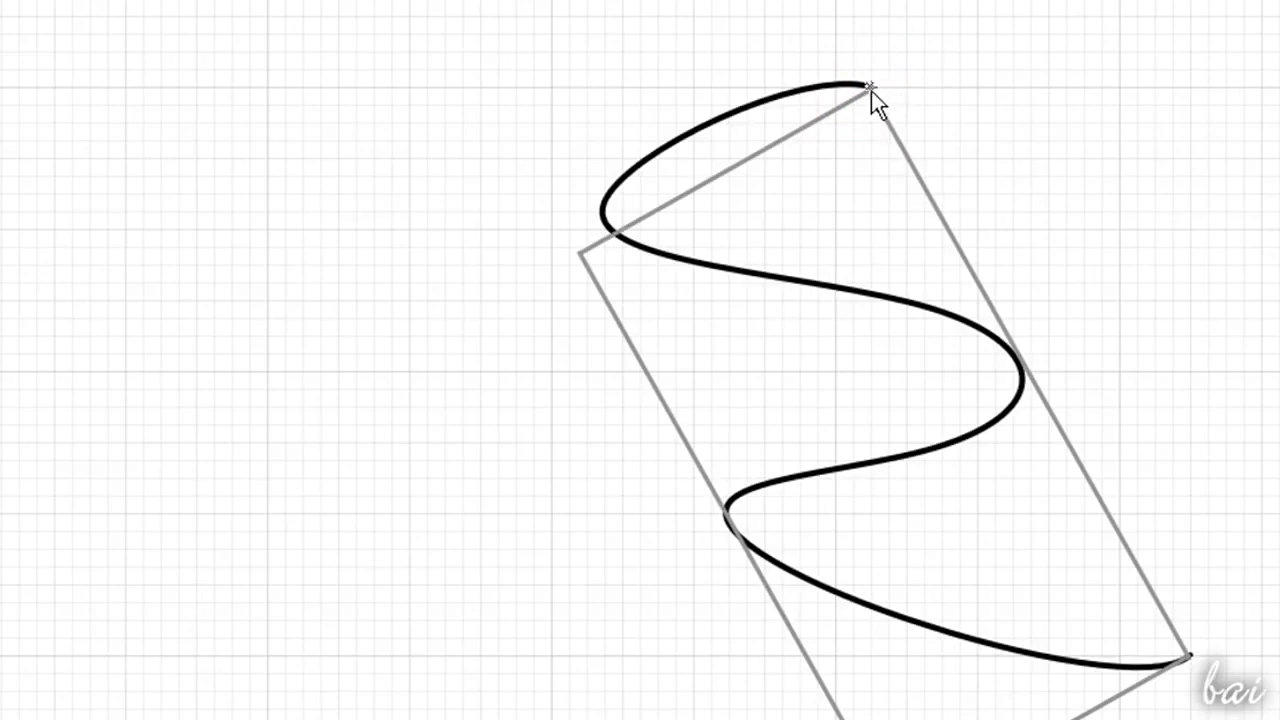
{"action": "left_click", "coordinate": [870, 89]}
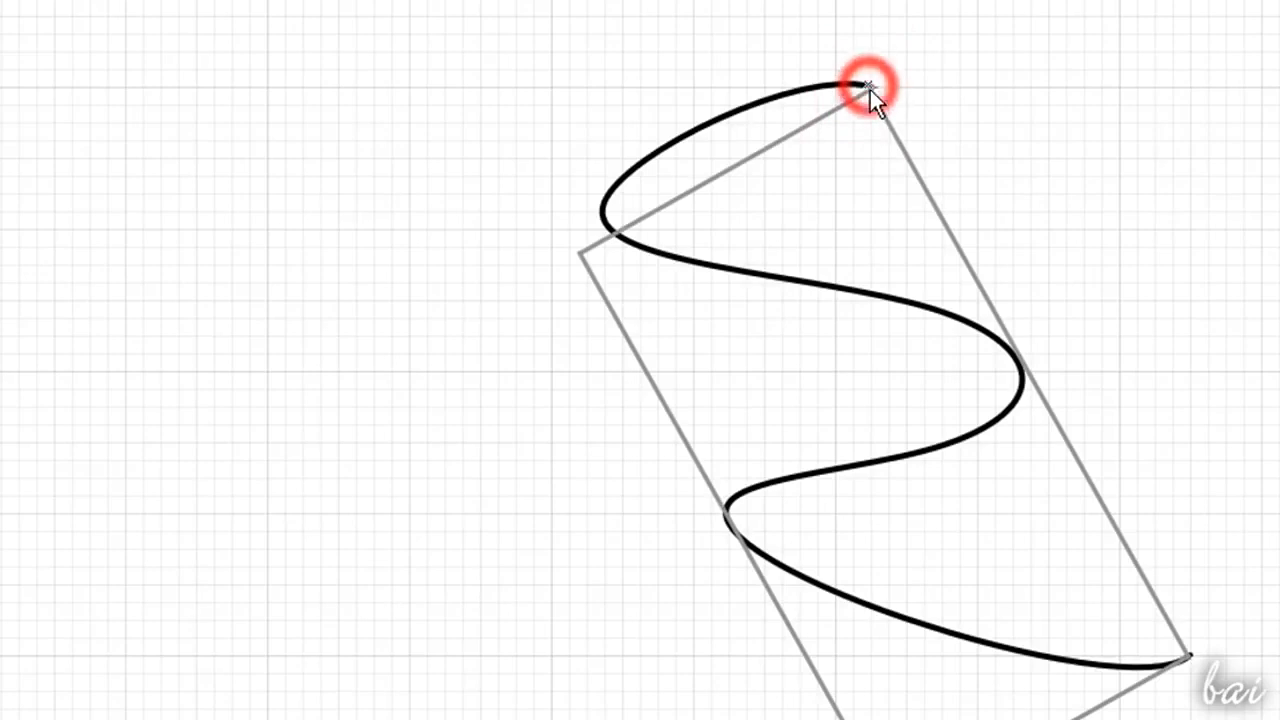
{"action": "left_click", "coordinate": [871, 177]}
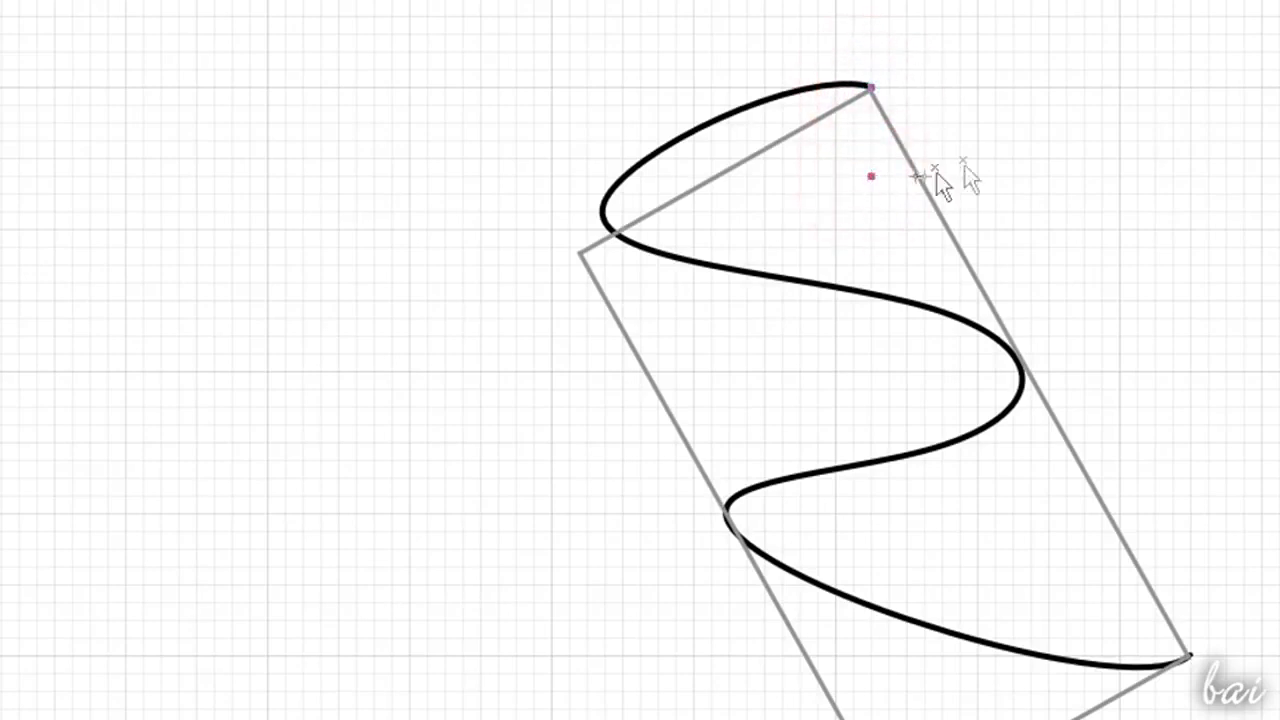
{"action": "left_click", "coordinate": [603, 213]}
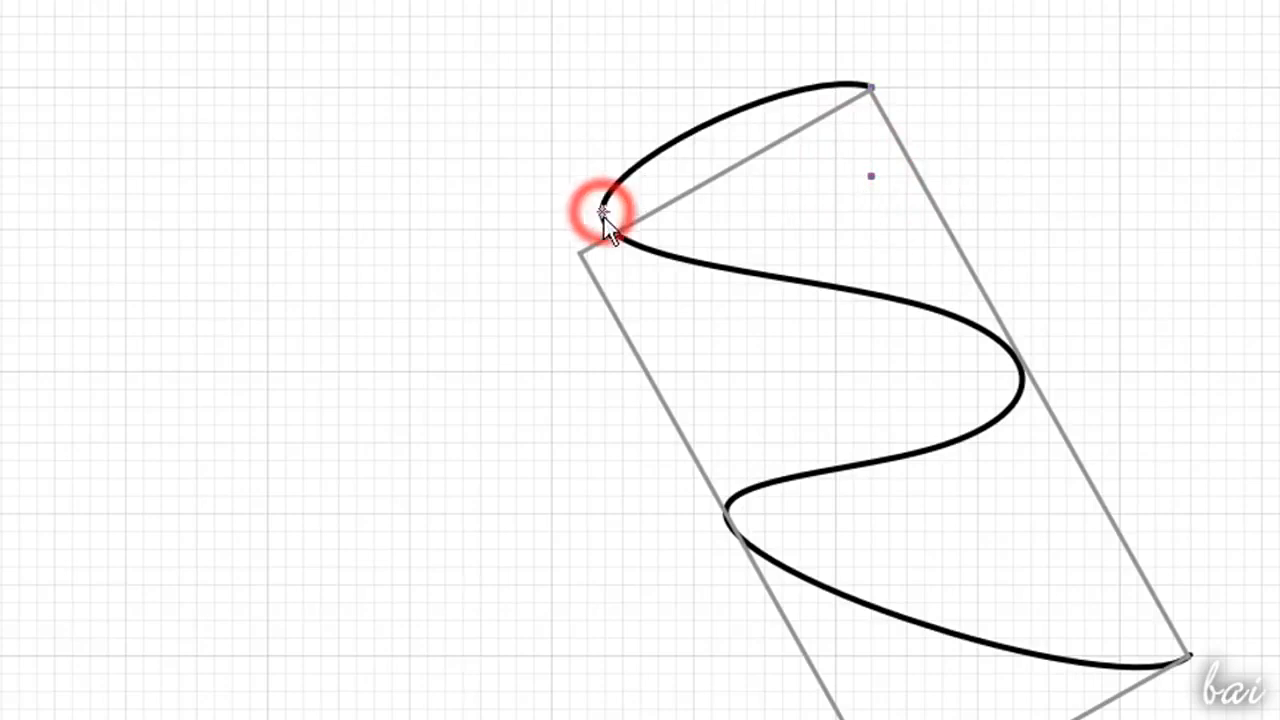
Step: Move the bend's connection point slightly up along the curve and place the off-curve point on the curve's upper arc
{"action": "left_click", "coordinate": [633, 243]}
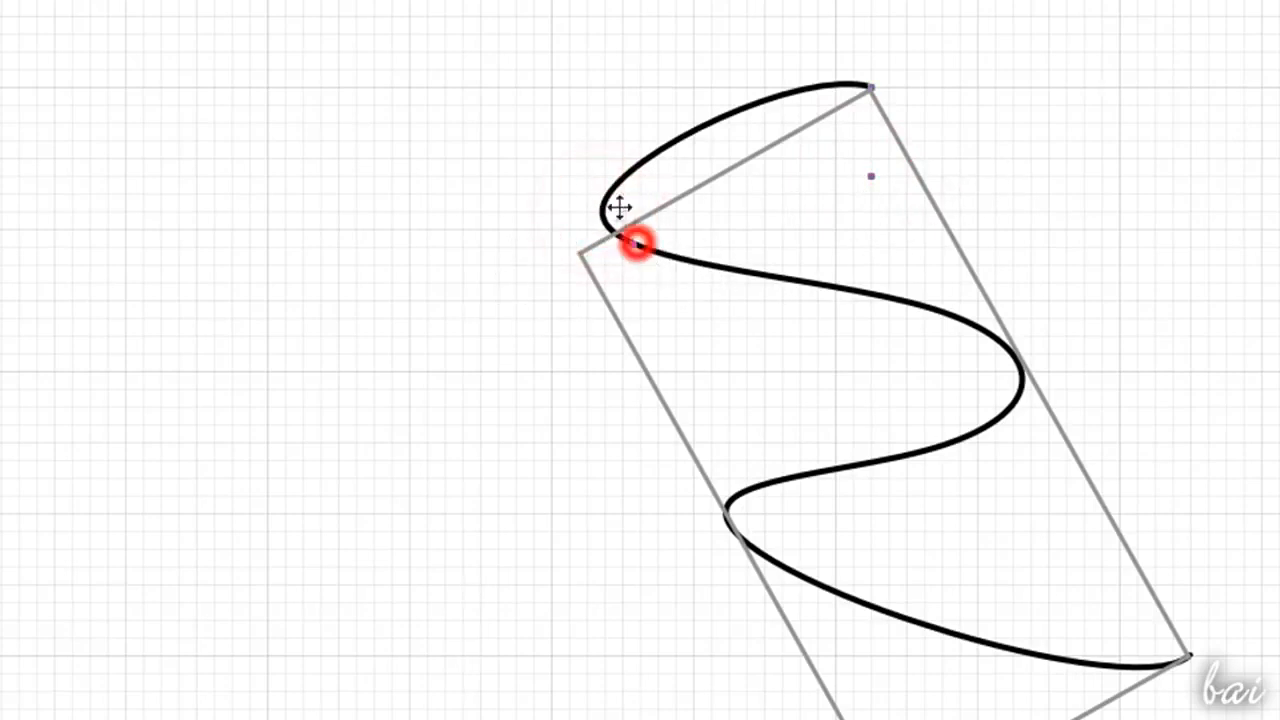
{"action": "left_click", "coordinate": [617, 180]}
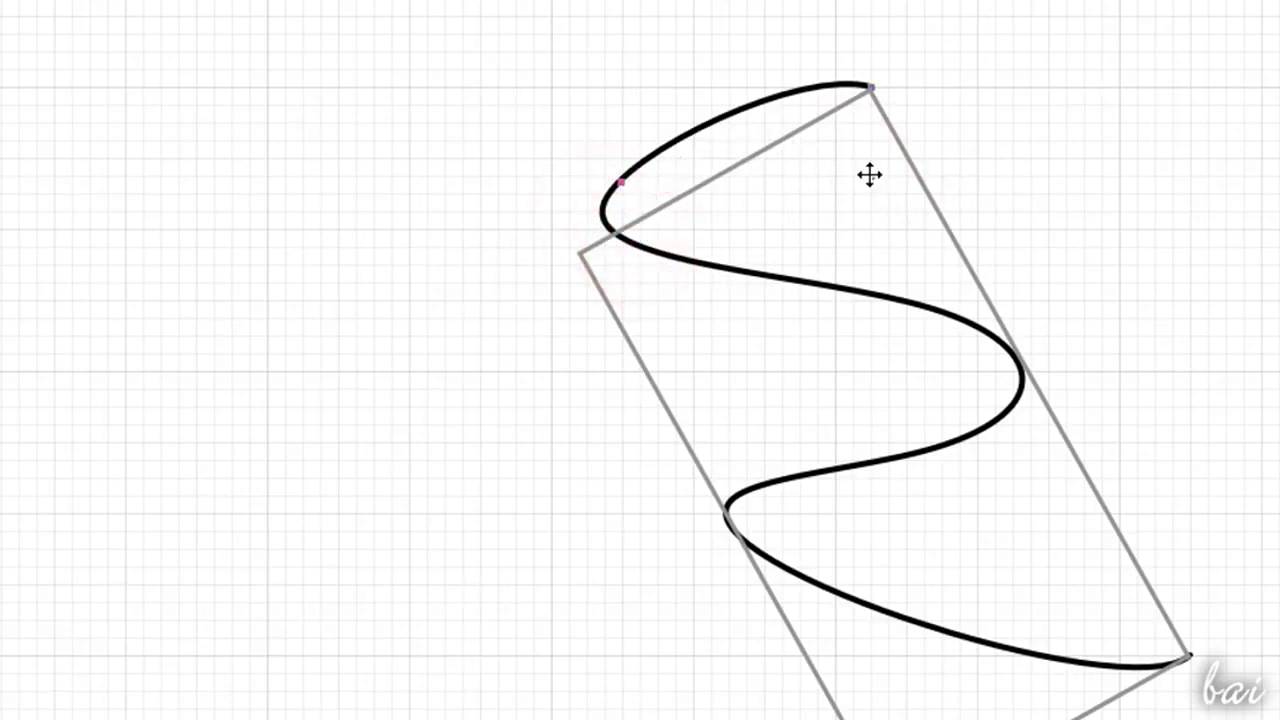
{"action": "left_click", "coordinate": [869, 176]}
{"action": "left_click", "coordinate": [712, 121]}
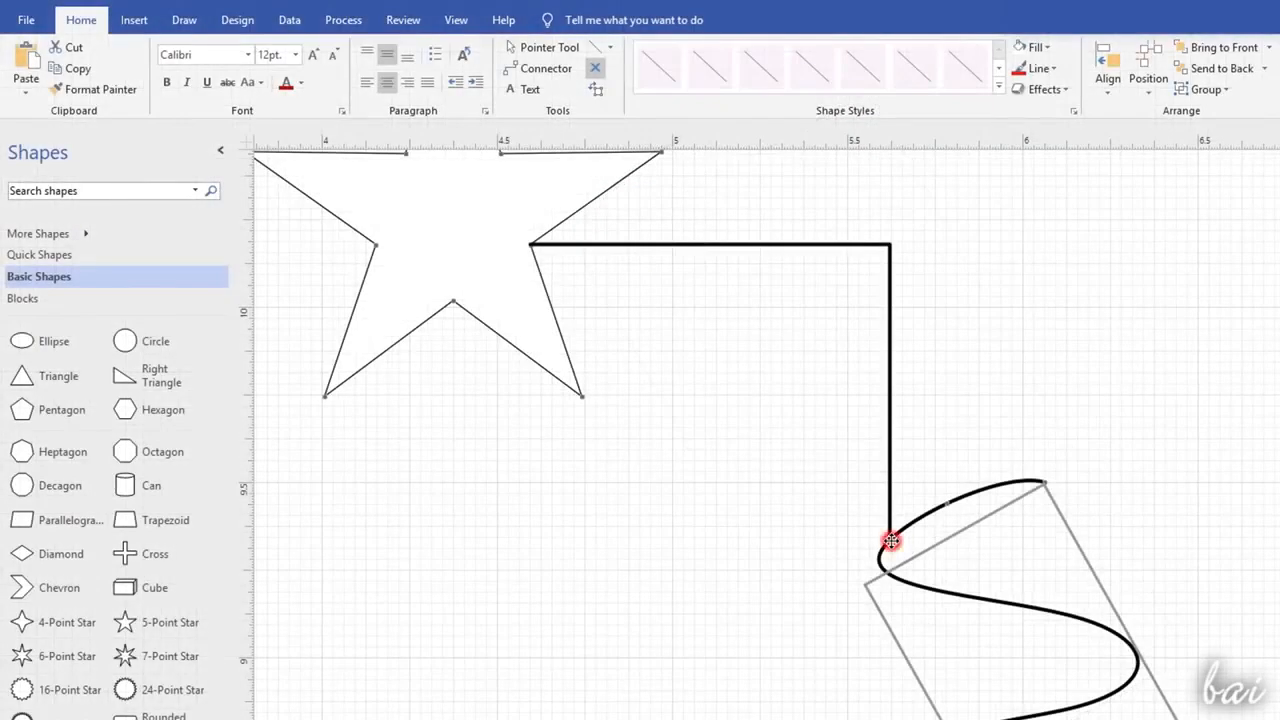
Step: Slide the curve's connection point along its upper arc, and draw a connector from the star's inner right corner to the curve
{"action": "left_click_drag", "start_coordinate": [891, 541], "coordinate": [989, 487]}
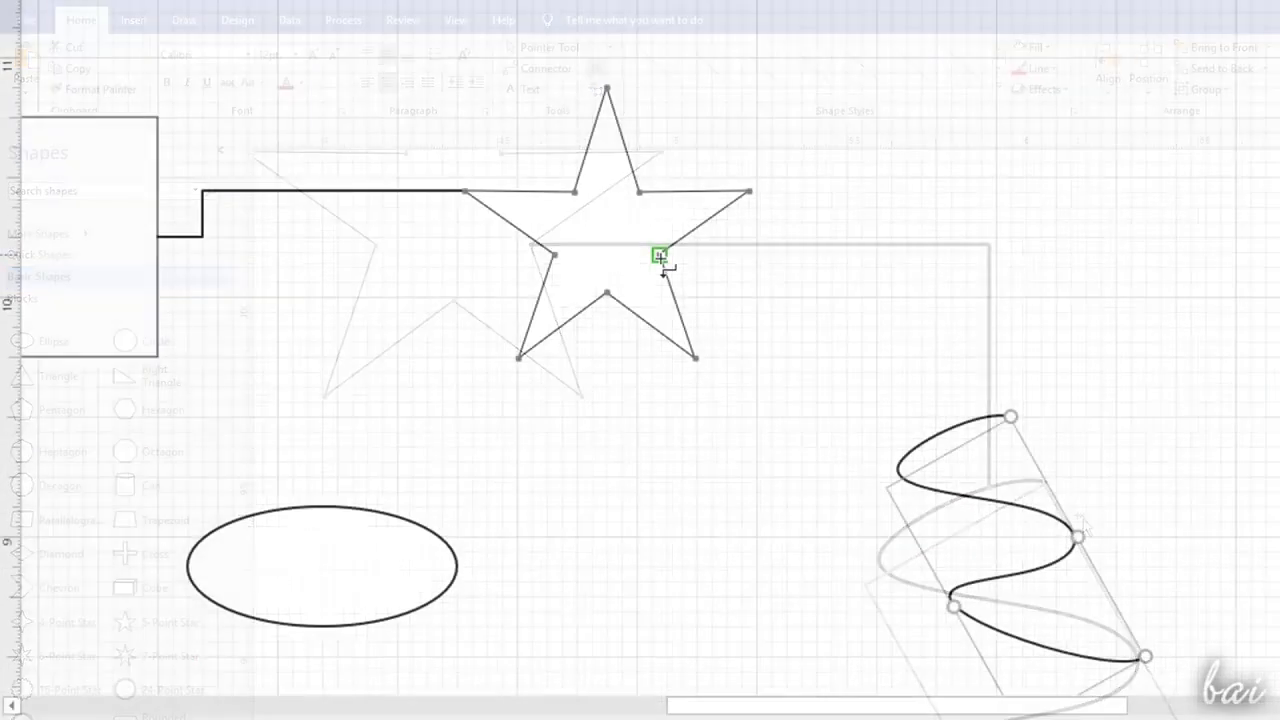
{"action": "left_click_drag", "start_coordinate": [660, 257], "coordinate": [997, 400]}
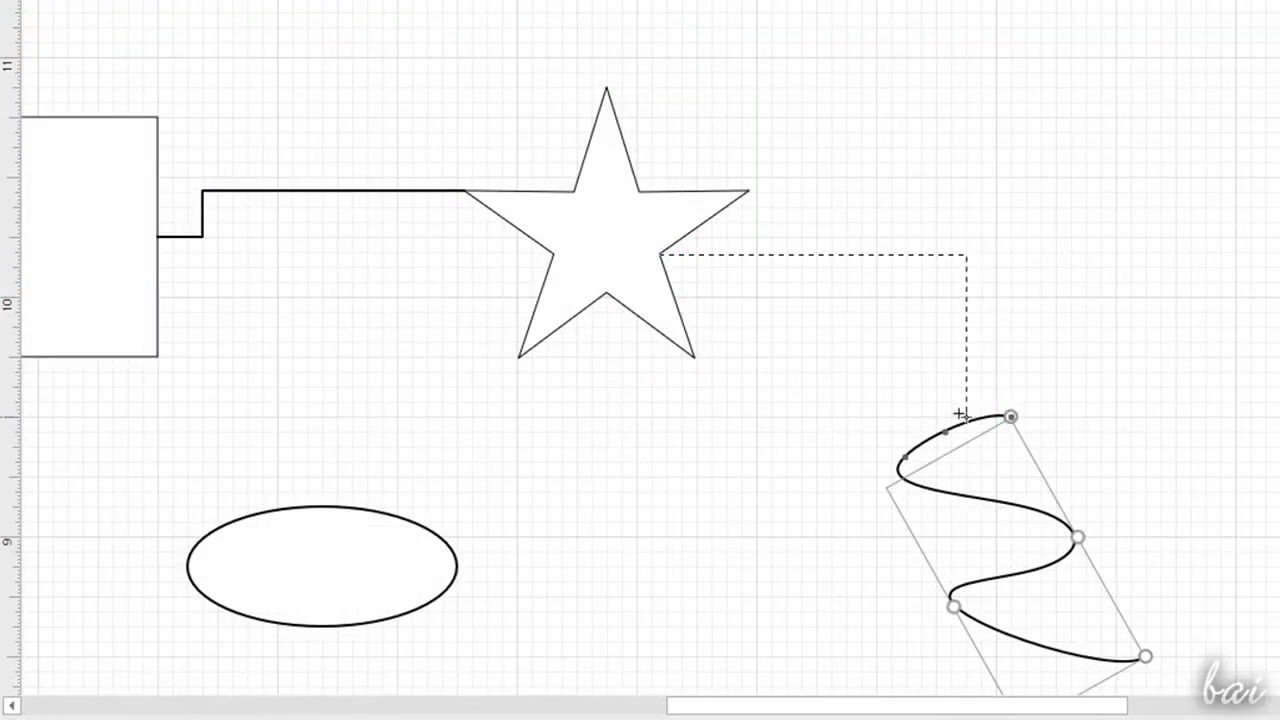
{"action": "left_click_drag", "start_coordinate": [905, 457], "coordinate": [905, 455]}
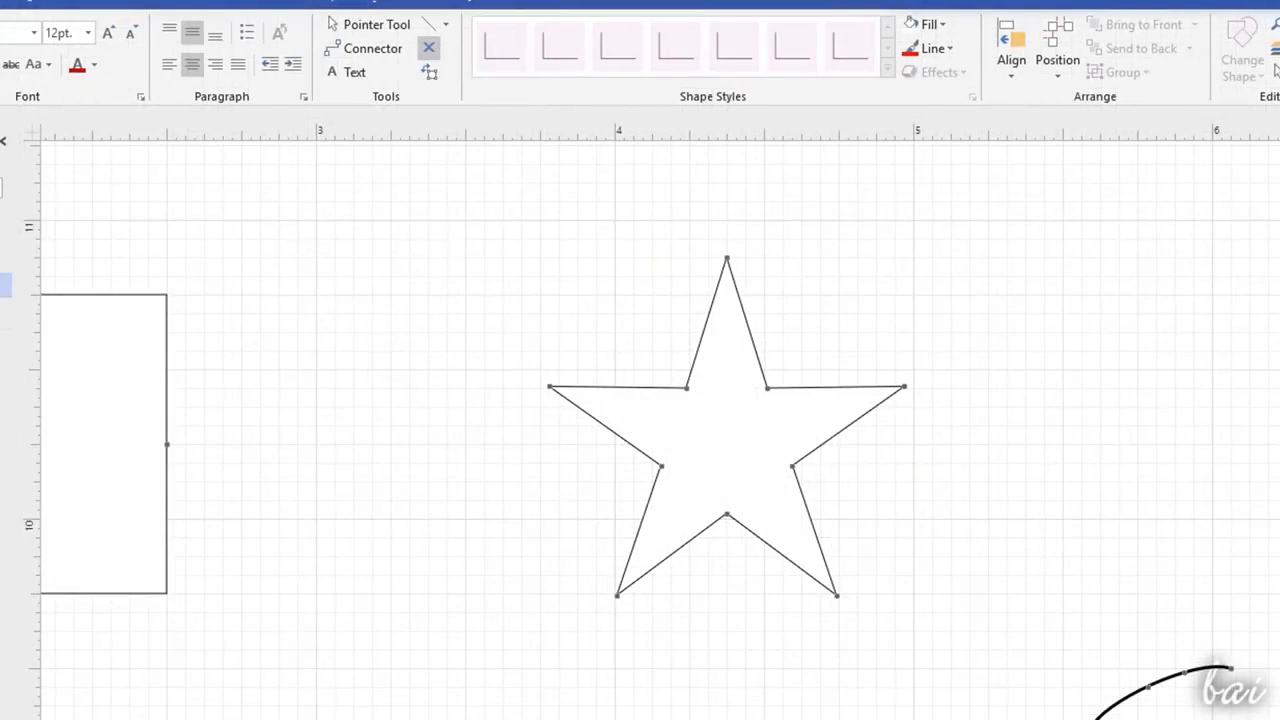
Step: Resize the star to about 1.1 in wide by 1.15 in tall and try rotating it clockwise
{"action": "left_click", "coordinate": [380, 30]}
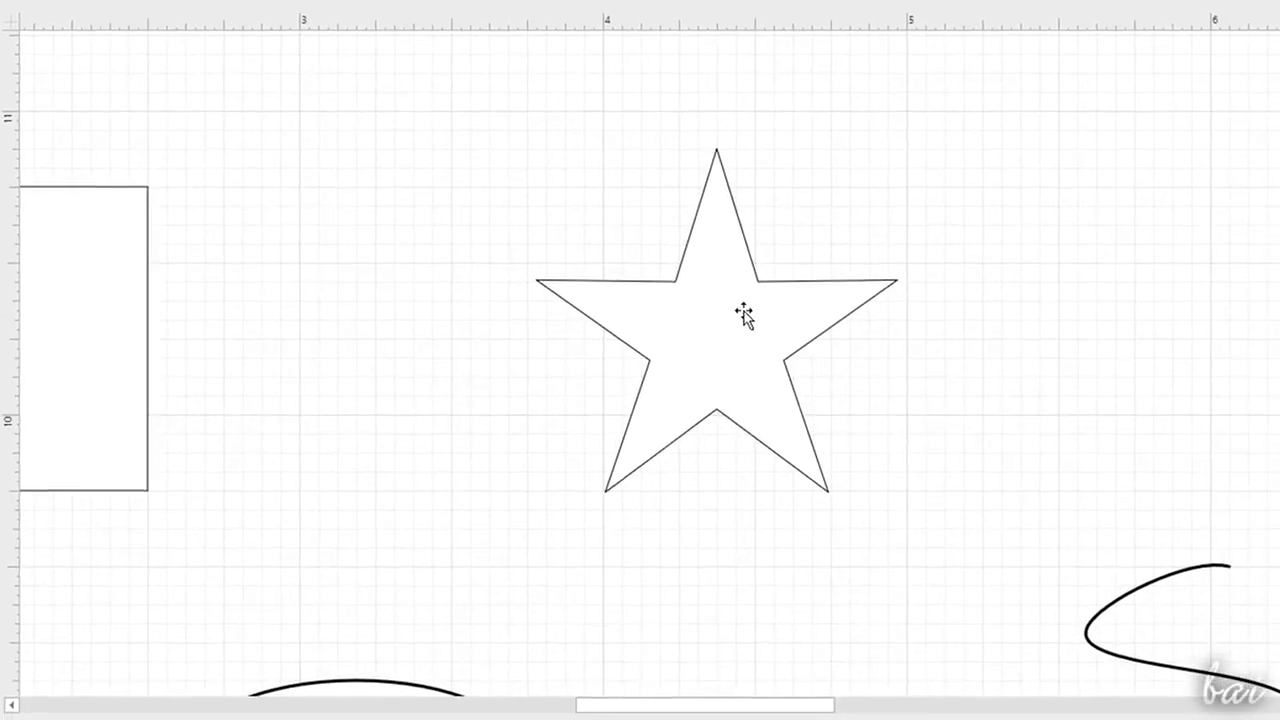
{"action": "left_click", "coordinate": [716, 333]}
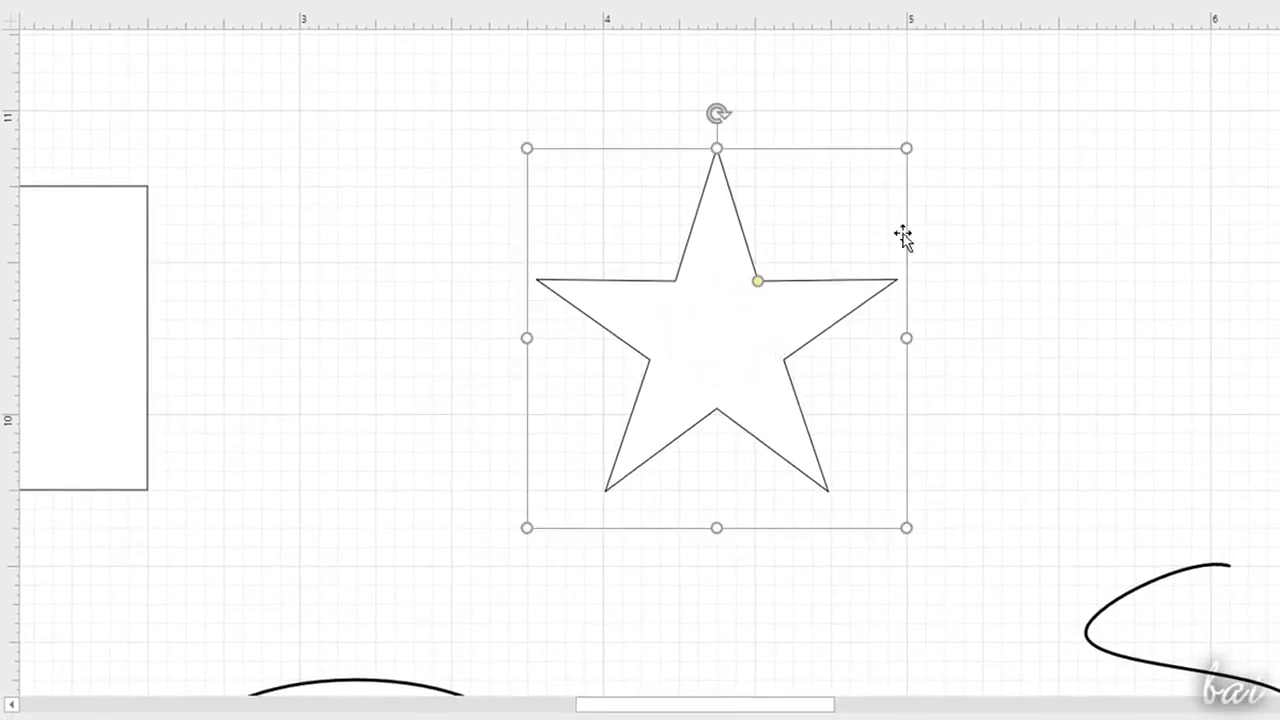
{"action": "mouse_move", "coordinate": [909, 338]}
{"action": "left_mouse_down"}
{"action": "mouse_move", "coordinate": [674, 337]}
{"action": "mouse_move", "coordinate": [983, 346]}
{"action": "mouse_move", "coordinate": [887, 342]}
{"action": "left_mouse_up"}
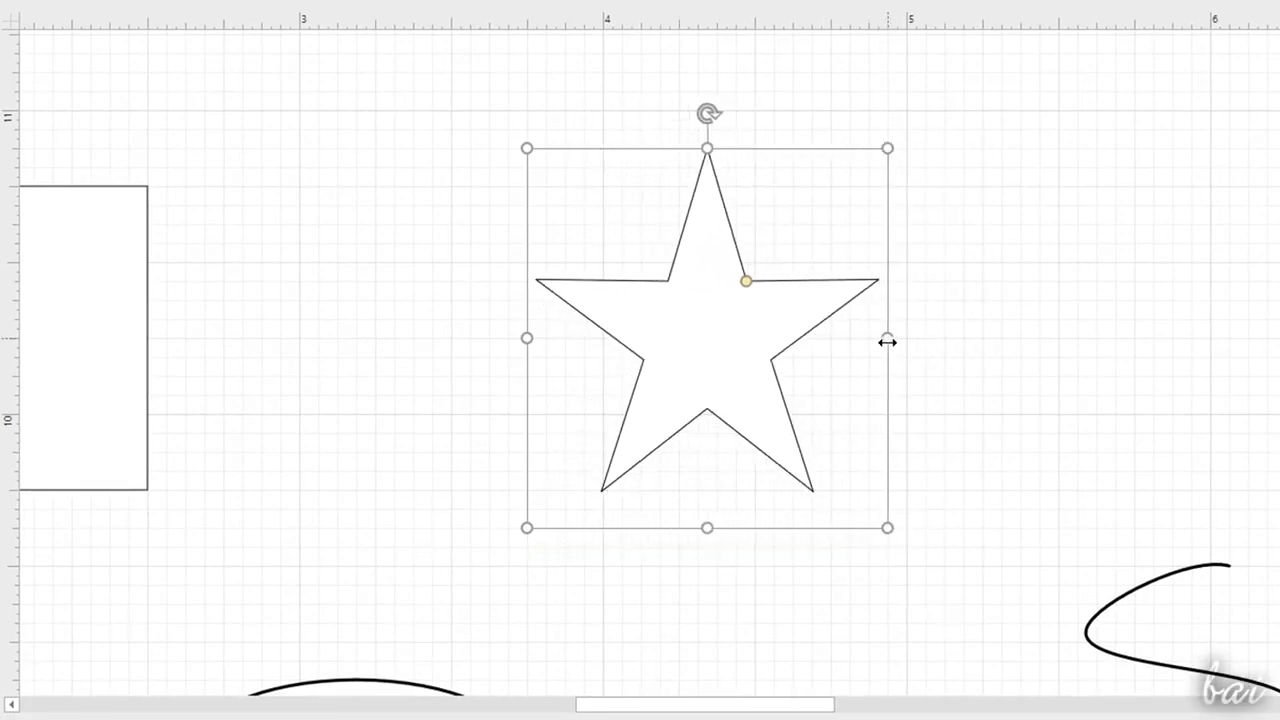
{"action": "left_click_drag", "start_coordinate": [890, 146], "coordinate": [848, 178]}
{"action": "left_click_drag", "start_coordinate": [694, 141], "coordinate": [786, 180]}
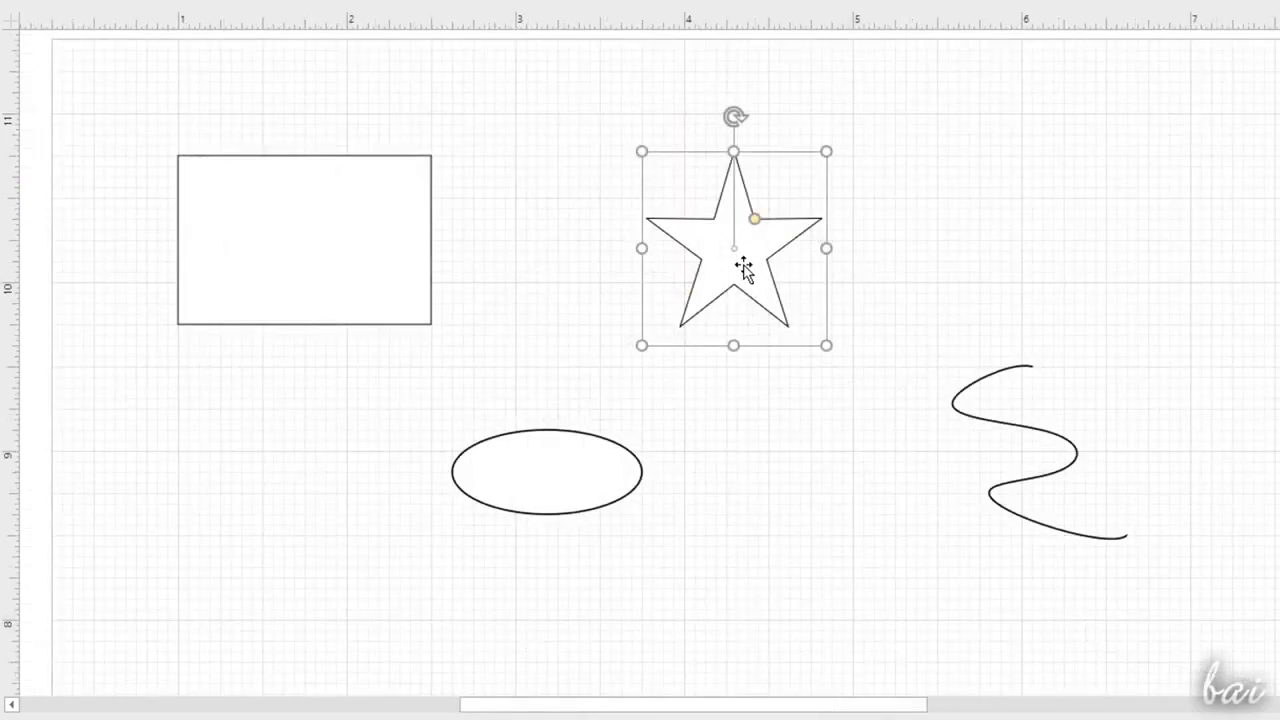
Step: Try moving the star sideways and then above the page's upper edge to extend the drawing area, and show the page design options
{"action": "left_click_drag", "start_coordinate": [744, 268], "coordinate": [980, 269]}
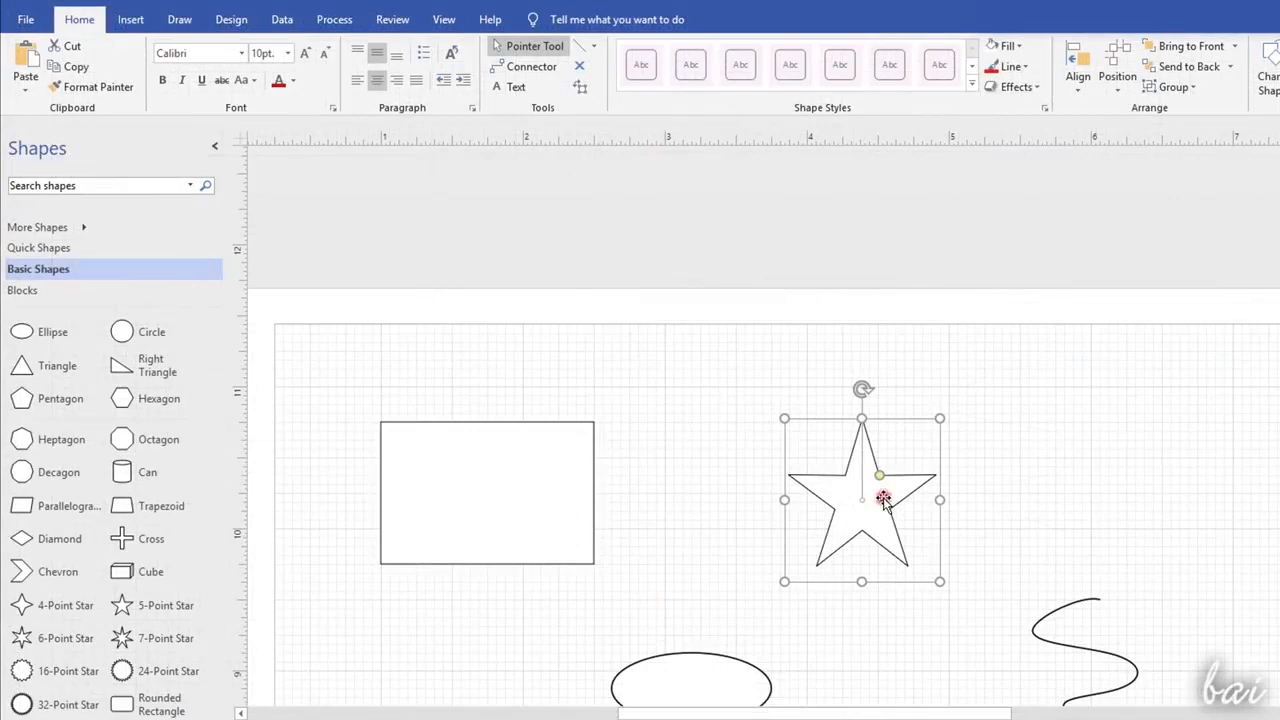
{"action": "left_click_drag", "start_coordinate": [883, 500], "coordinate": [854, 234]}
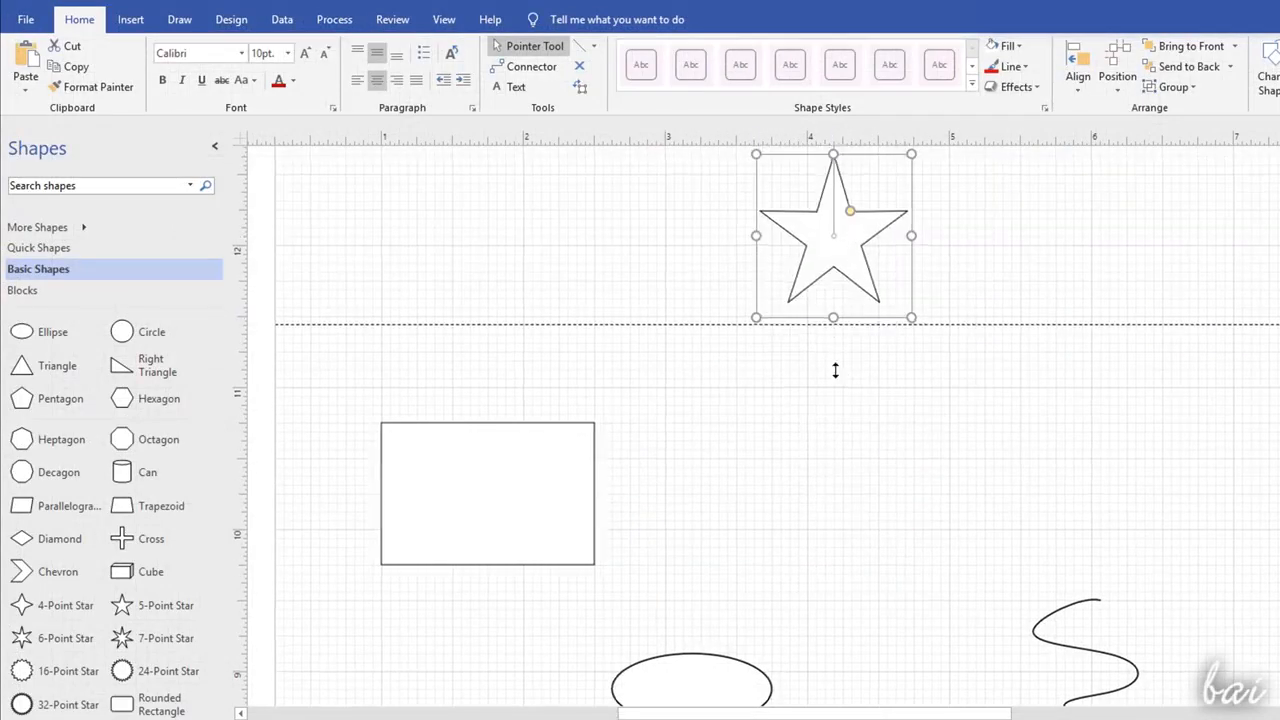
{"action": "scroll", "coordinate": [834, 371], "scroll_direction": "up", "scroll_amount": 2}
{"action": "scroll", "coordinate": [817, 381], "scroll_direction": "down", "scroll_amount": 2}
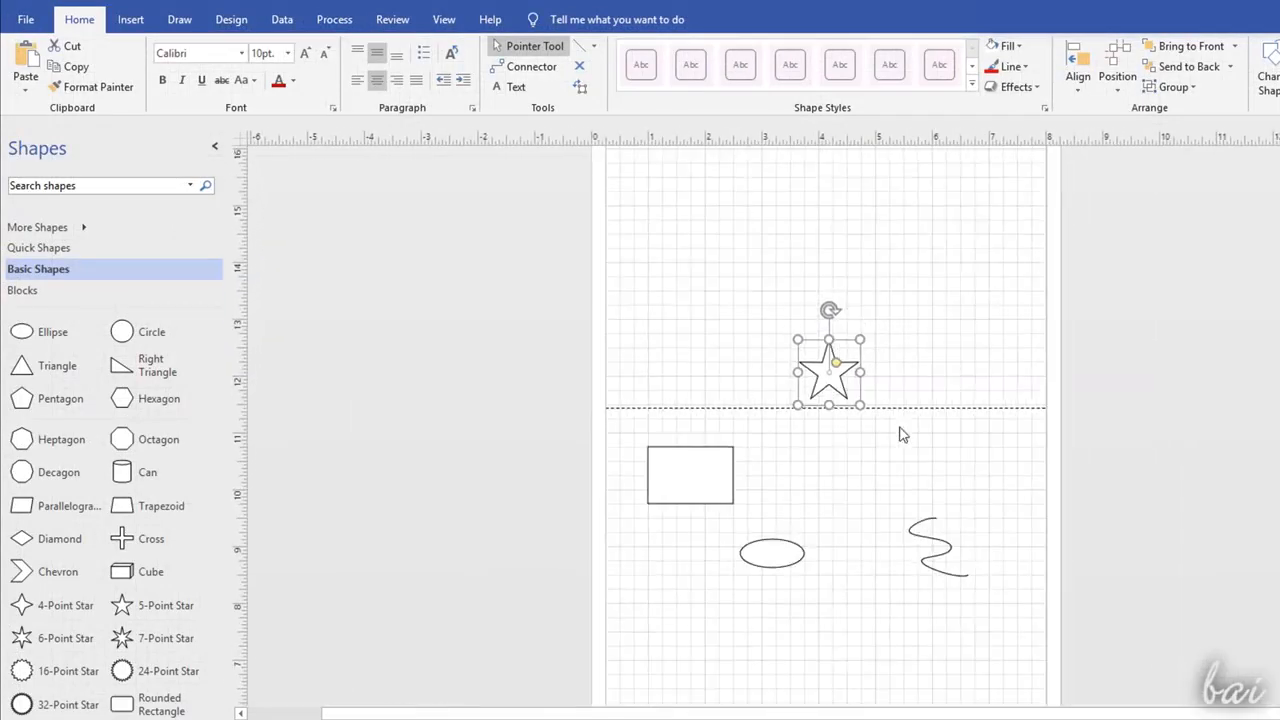
{"action": "left_click", "coordinate": [231, 19]}
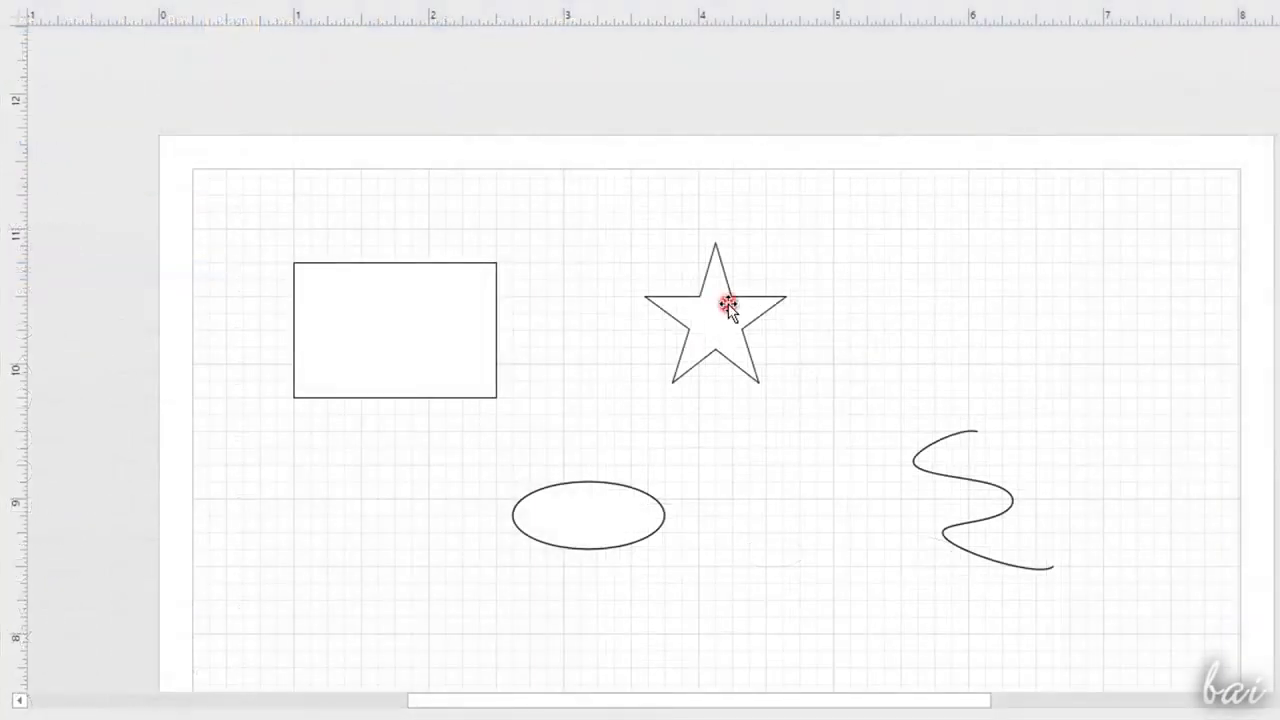
Step: Cut the star and the rectangle from the page
{"action": "left_click", "coordinate": [729, 308]}
{"action": "right_click", "coordinate": [727, 316]}
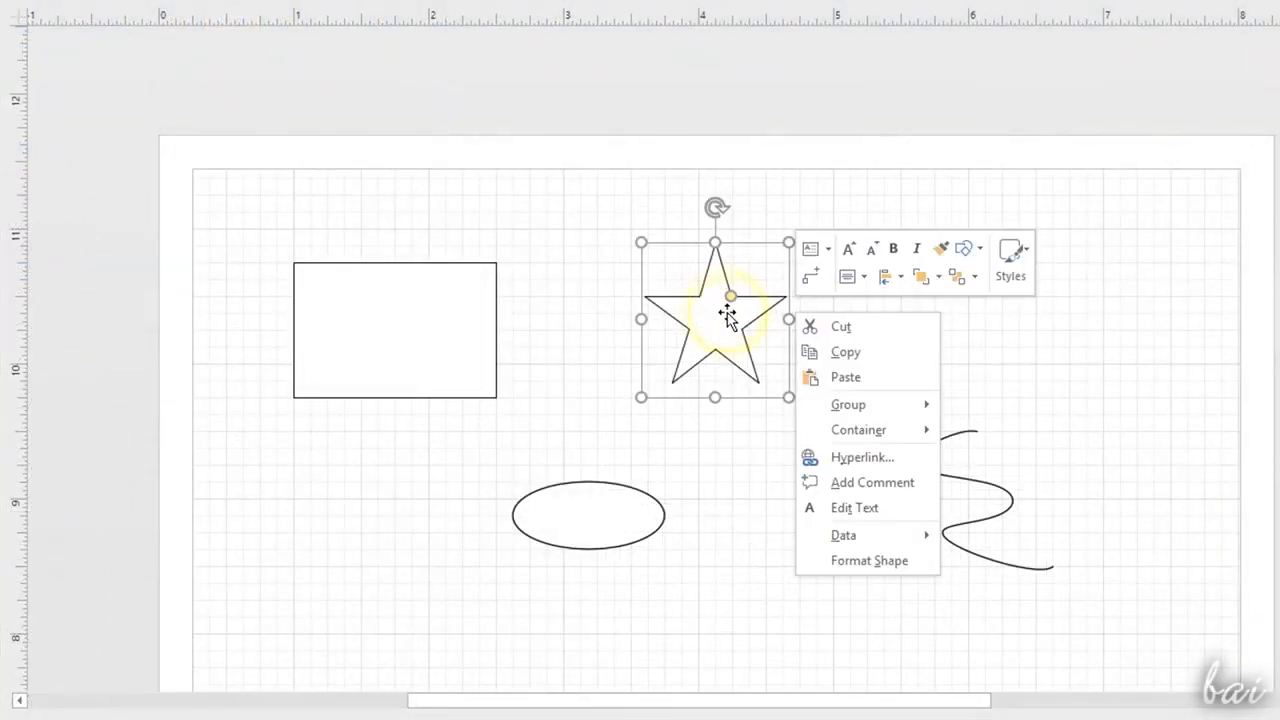
{"action": "left_click", "coordinate": [863, 328]}
{"action": "left_click", "coordinate": [420, 328]}
{"action": "right_click", "coordinate": [420, 330]}
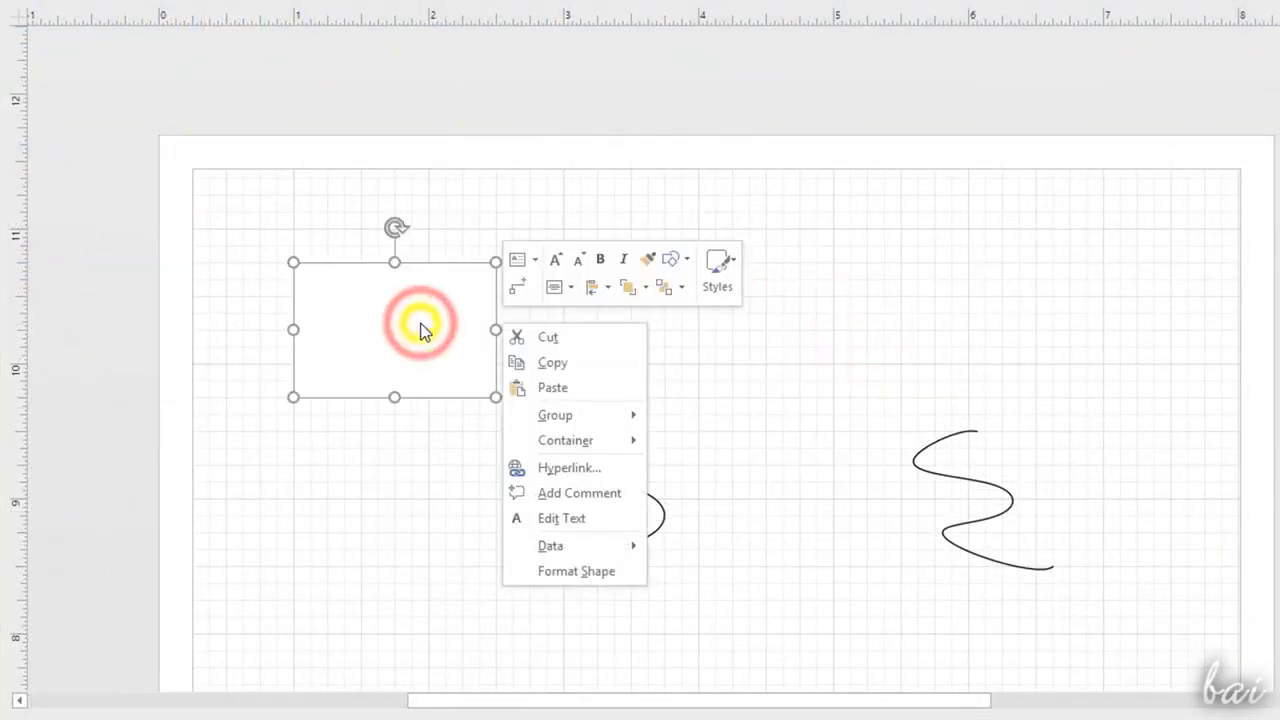
{"action": "left_click", "coordinate": [570, 340]}
Step: Copy the ellipse and paste the duplicate in the blank area just right of the original
{"action": "left_click", "coordinate": [626, 515]}
{"action": "right_click", "coordinate": [626, 515]}
{"action": "left_click", "coordinate": [735, 298]}
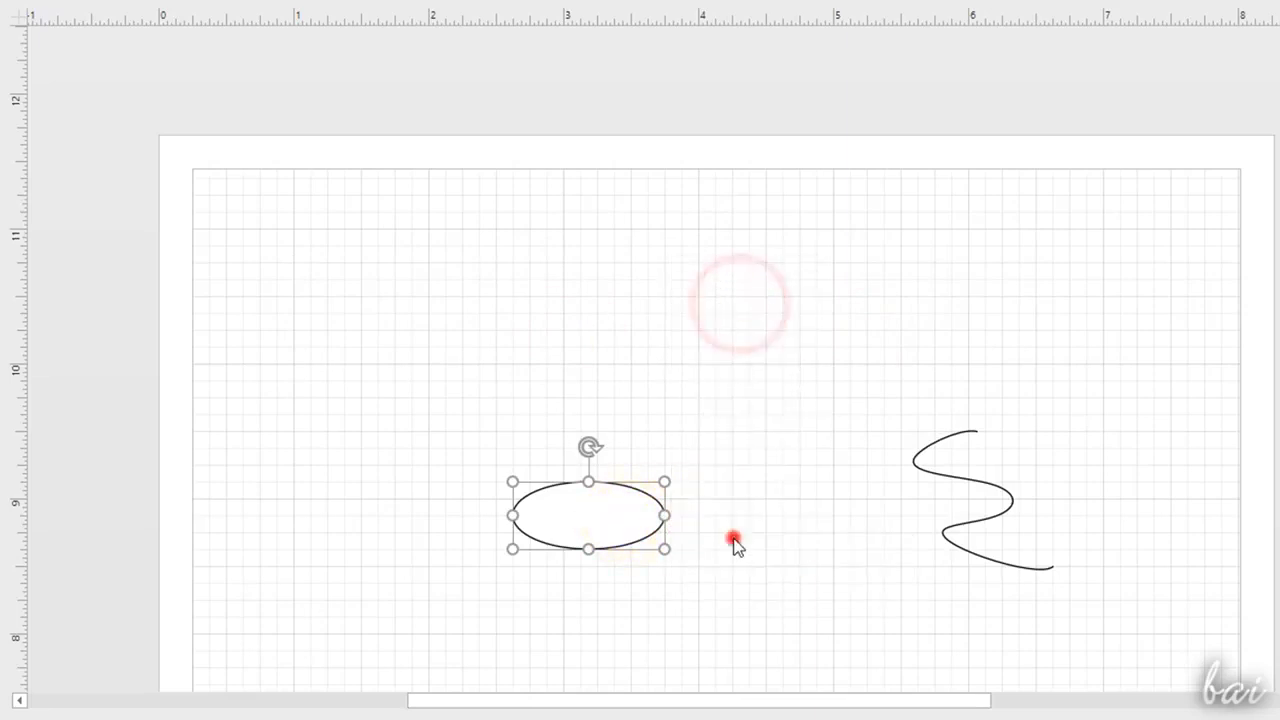
{"action": "left_click", "coordinate": [740, 536]}
{"action": "right_click", "coordinate": [741, 532]}
{"action": "left_click", "coordinate": [794, 594]}
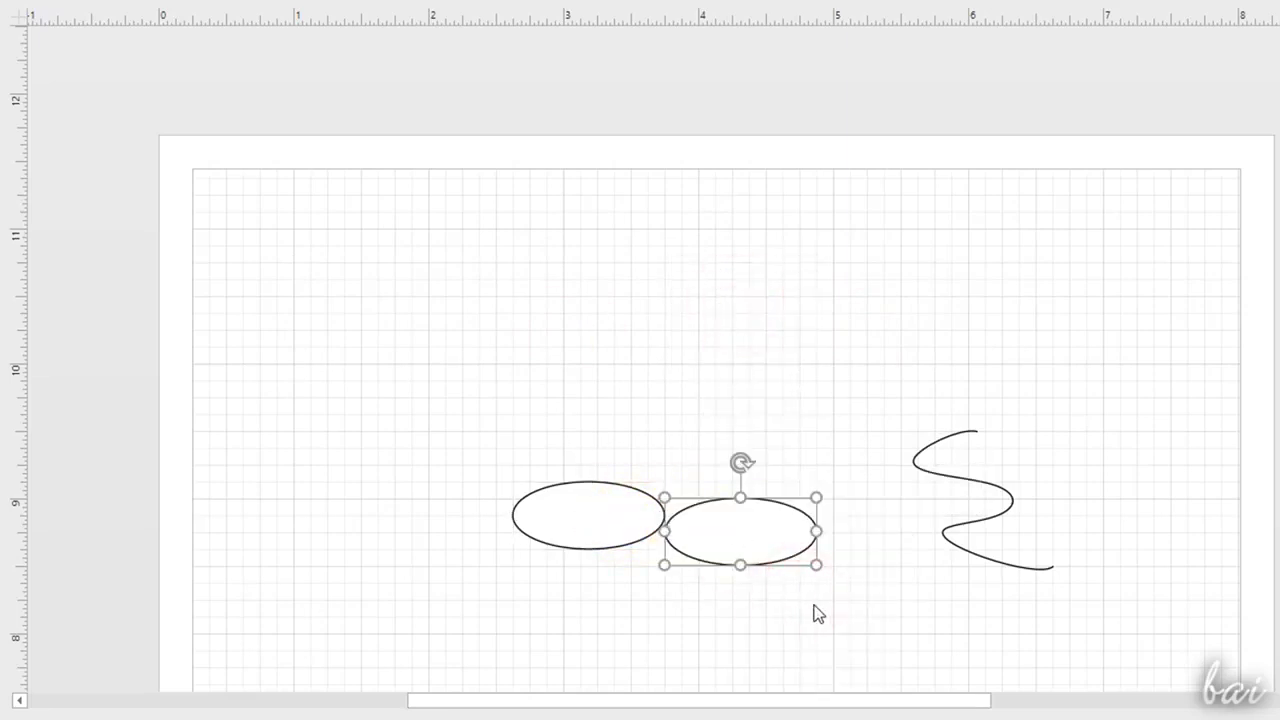
Step: Undo the ellipse paste and the cuts of the rectangle and star
{"action": "key", "text": "ctrl+z"}
{"action": "key", "text": "ctrl+z"}
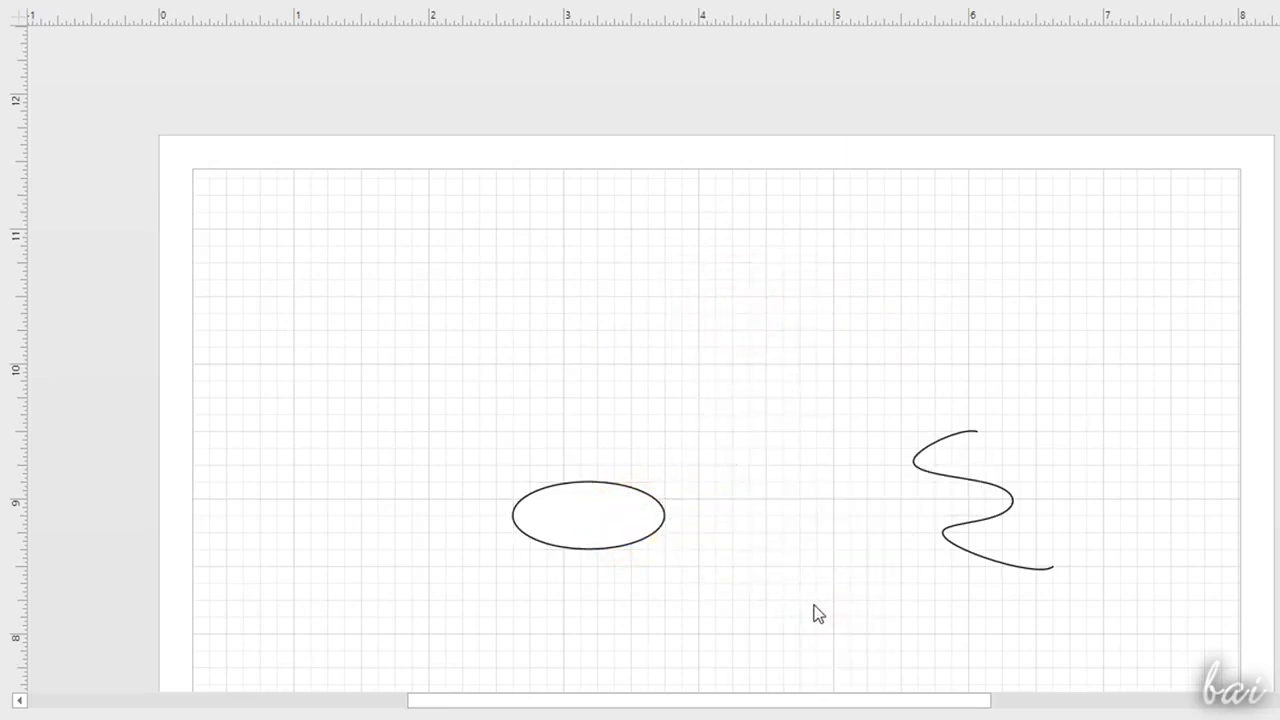
{"action": "key", "text": "ctrl+z"}
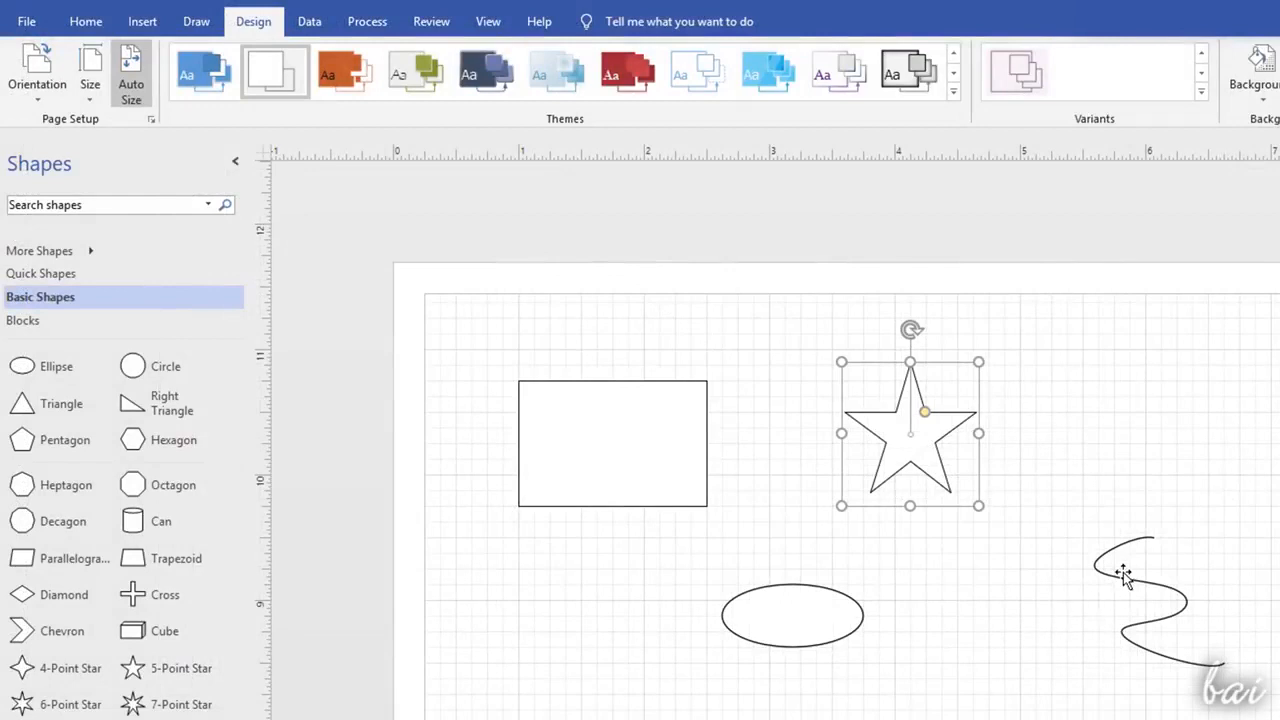
Step: Reshape the wavy freeform line beside the ellipse by shifting its curve points and handles with the Freeform tool
{"action": "left_click", "coordinate": [1123, 573]}
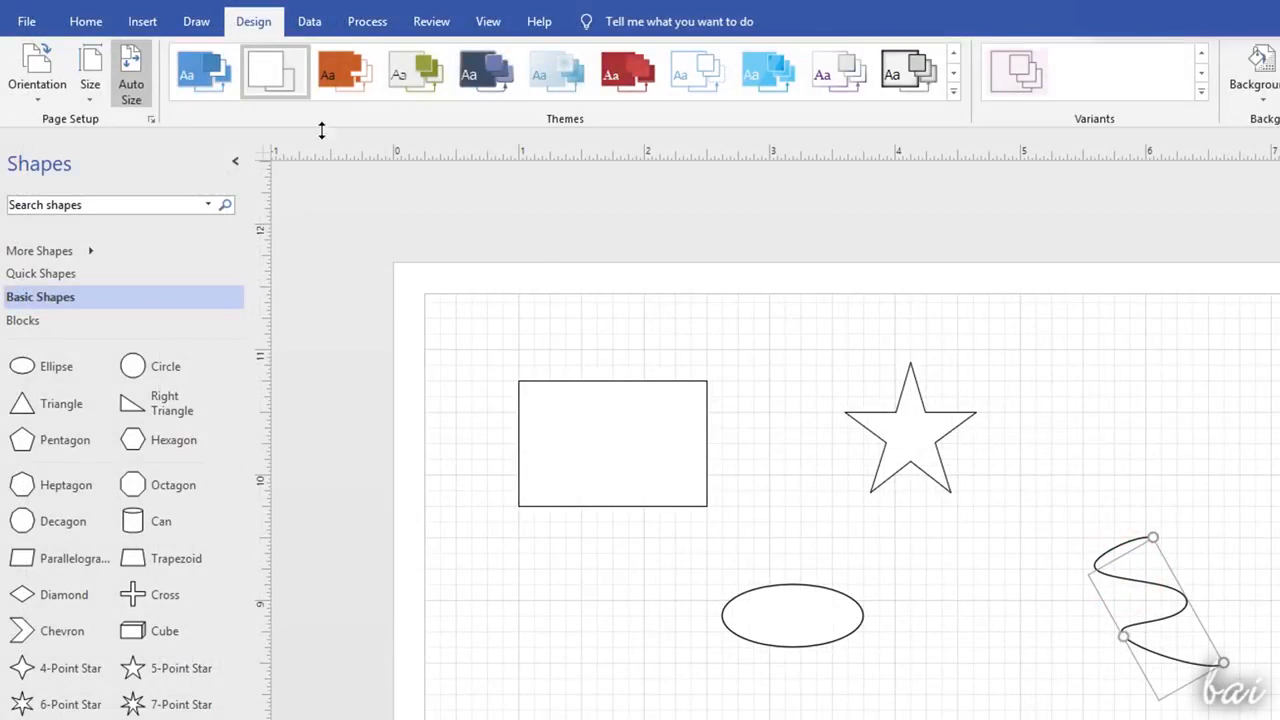
{"action": "left_click", "coordinate": [80, 21]}
{"action": "left_click", "coordinate": [653, 50]}
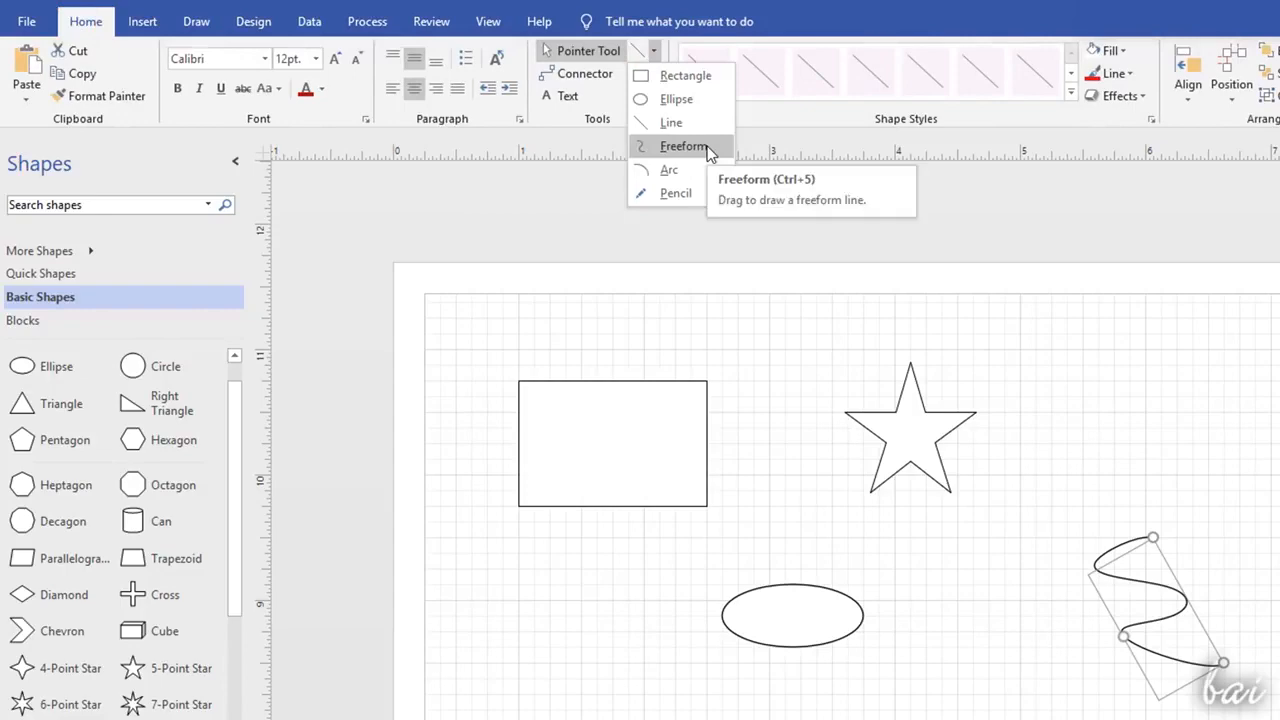
{"action": "left_click", "coordinate": [709, 146]}
{"action": "left_click_drag", "start_coordinate": [1170, 588], "coordinate": [1156, 583]}
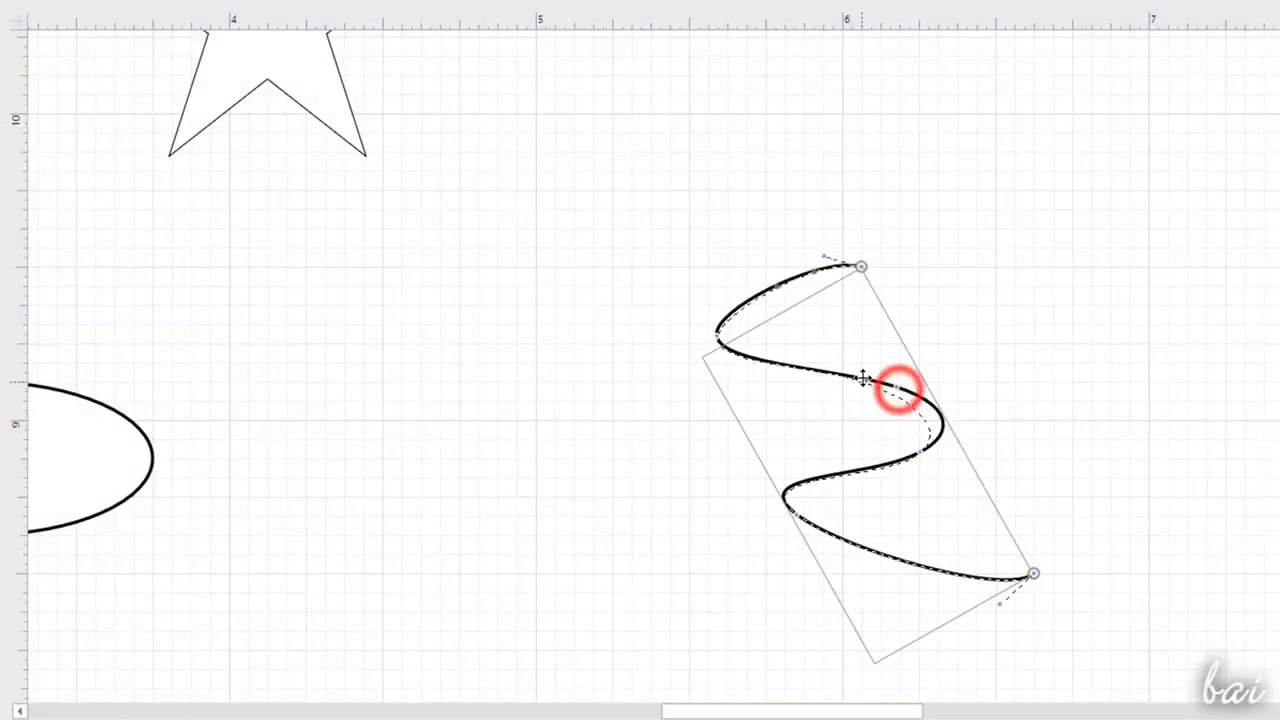
{"action": "left_click_drag", "start_coordinate": [863, 378], "coordinate": [870, 438]}
{"action": "left_click_drag", "start_coordinate": [823, 255], "coordinate": [698, 248]}
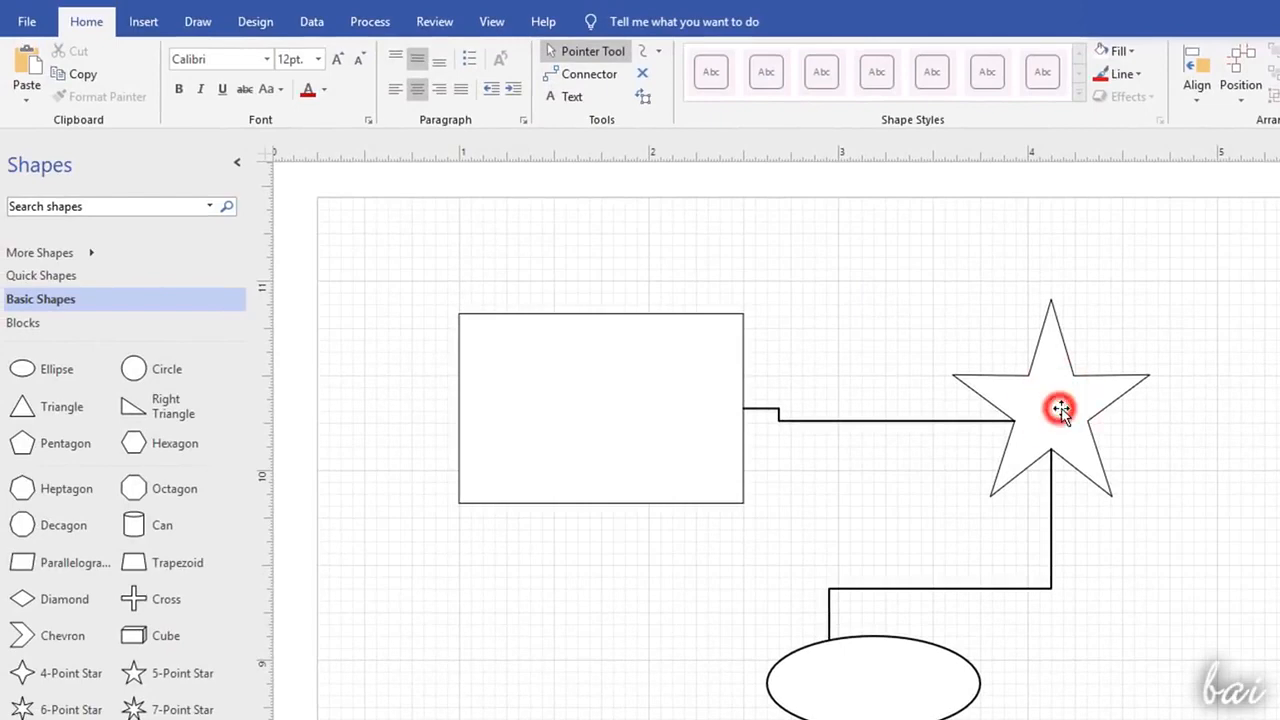
Step: Fill the star with the light purple variant color
{"action": "left_click", "coordinate": [1060, 404]}
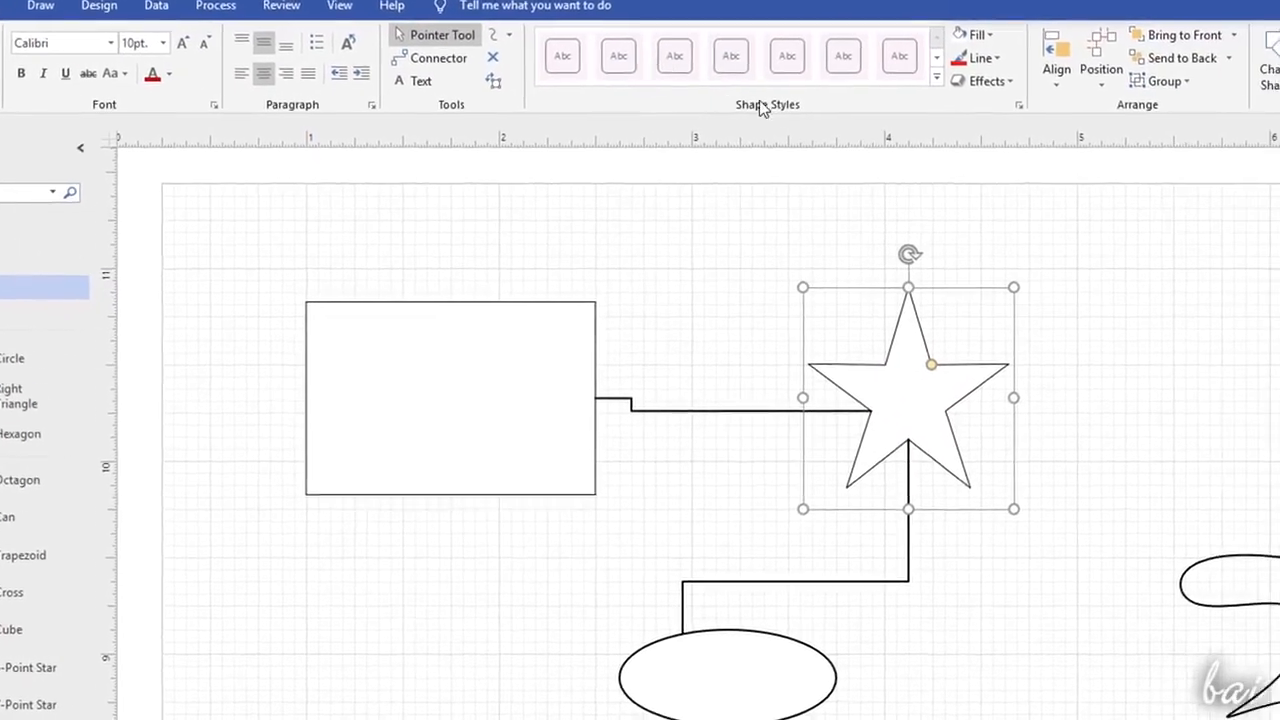
{"action": "left_click", "coordinate": [903, 25]}
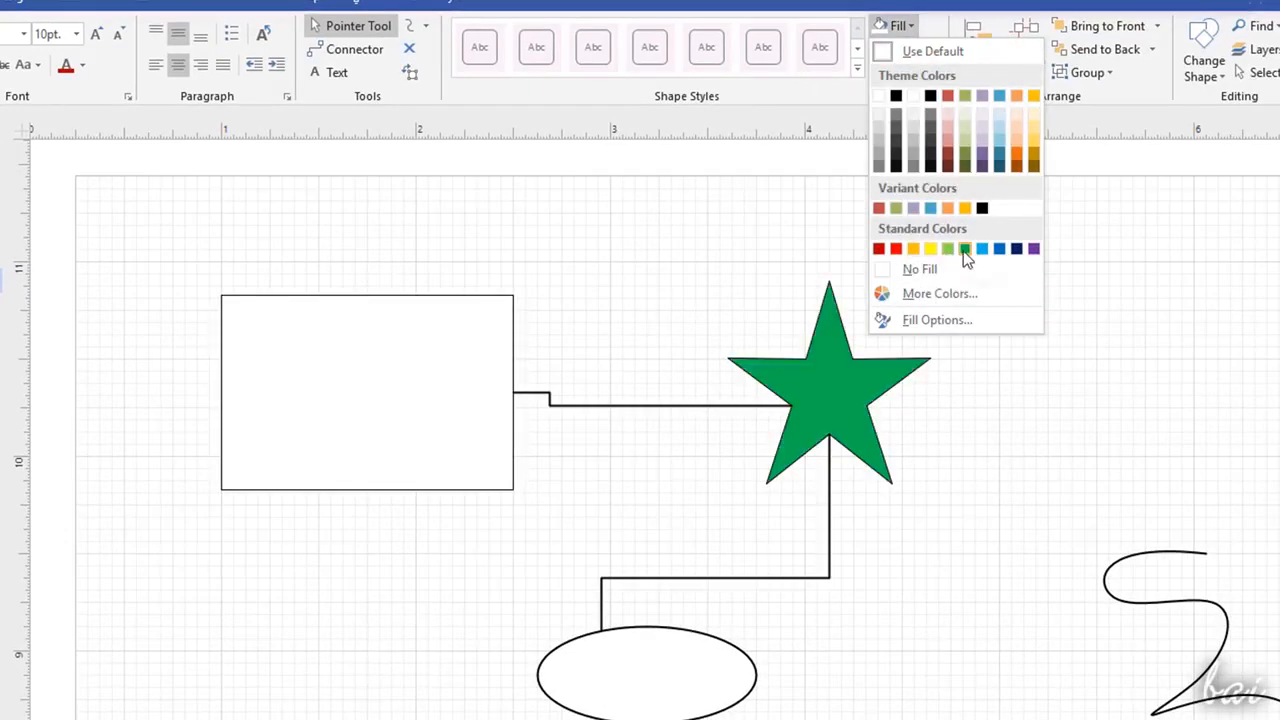
{"action": "left_click", "coordinate": [911, 209]}
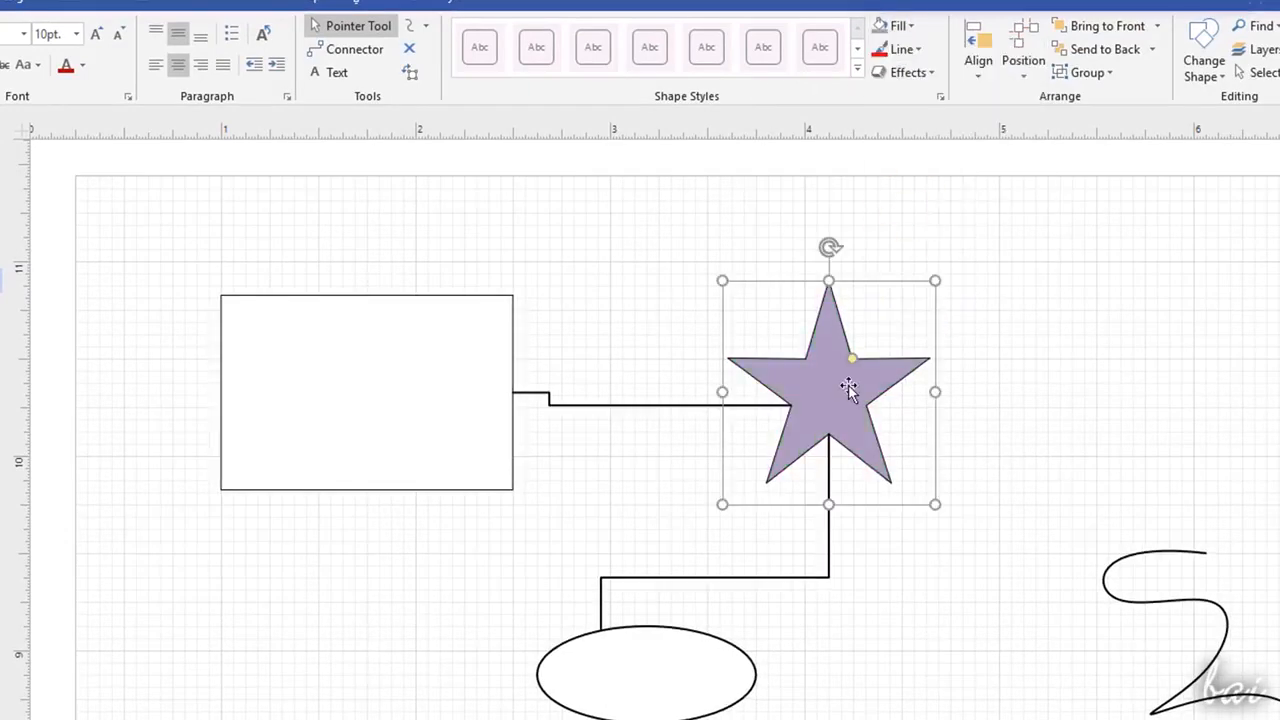
Step: Set the star's outline to the standard light blue color with a 1 pt weight
{"action": "left_click", "coordinate": [908, 50]}
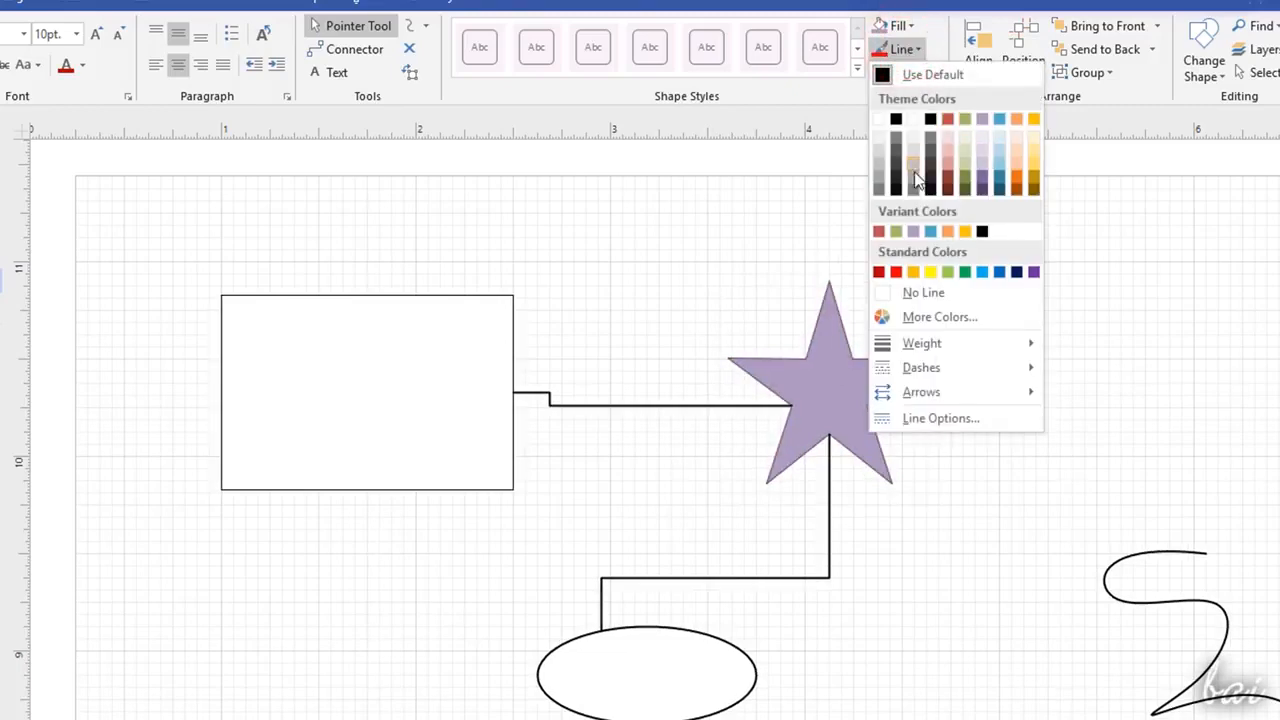
{"action": "left_click", "coordinate": [982, 271]}
{"action": "mouse_move", "coordinate": [984, 342]}
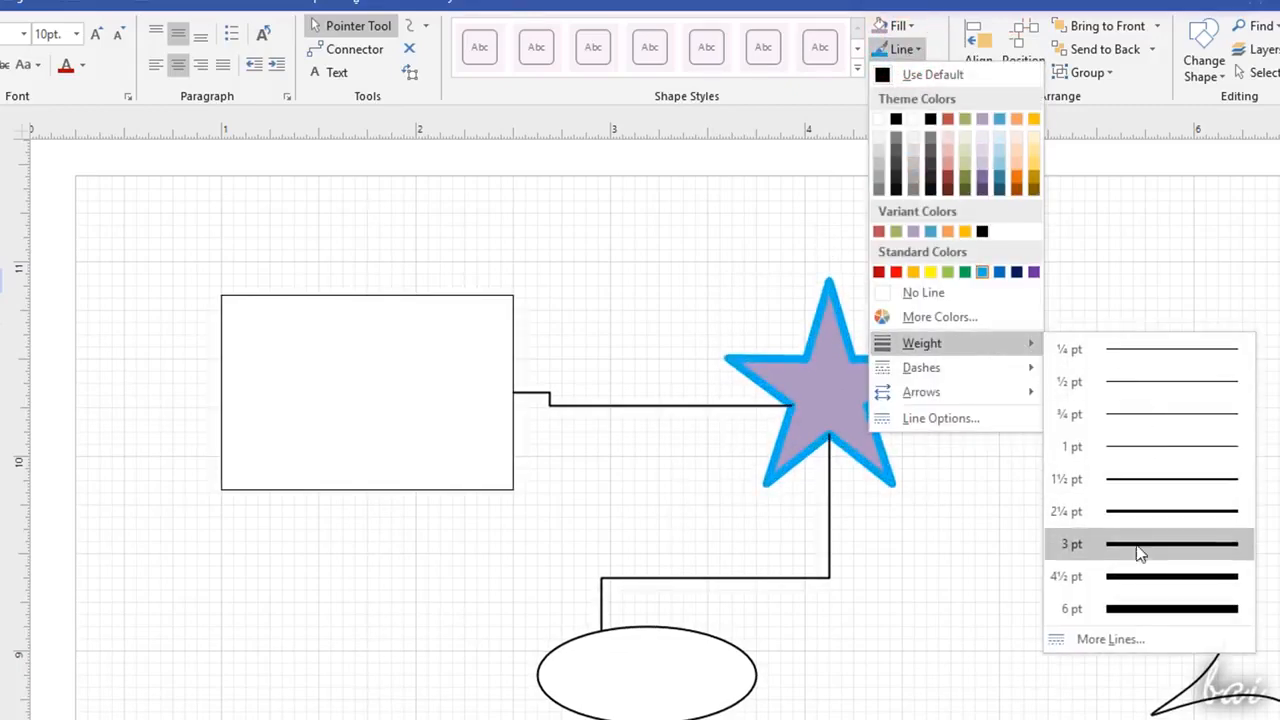
{"action": "left_click", "coordinate": [1168, 446]}
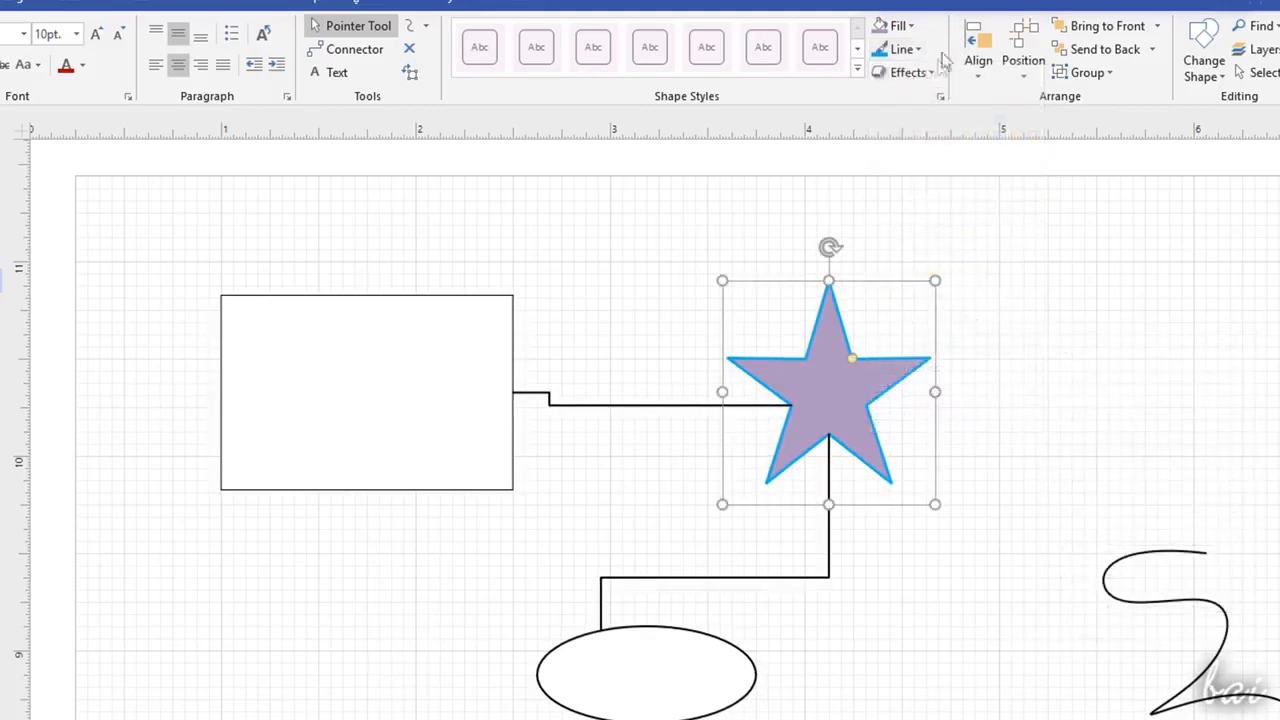
Step: Look through the reflection and shadow effects available for the star
{"action": "left_click", "coordinate": [933, 73]}
{"action": "mouse_move", "coordinate": [960, 157]}
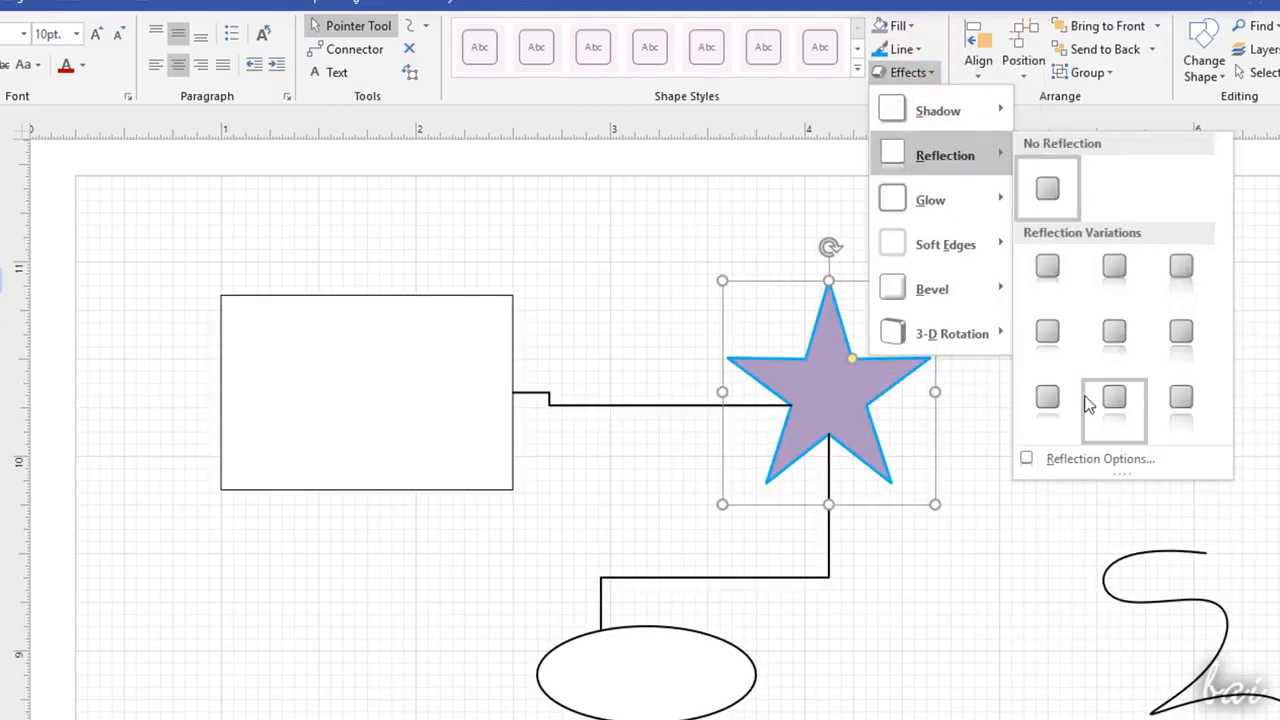
{"action": "mouse_move", "coordinate": [960, 106]}
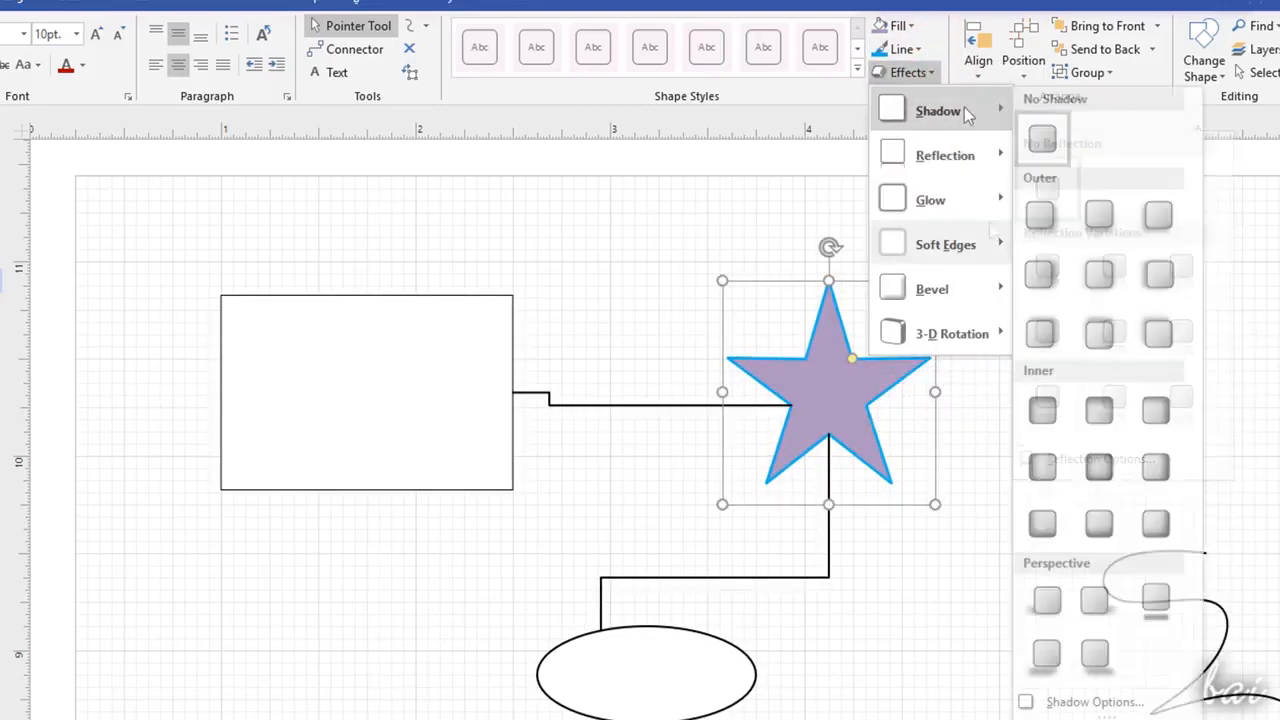
{"action": "left_click", "coordinate": [1113, 285]}
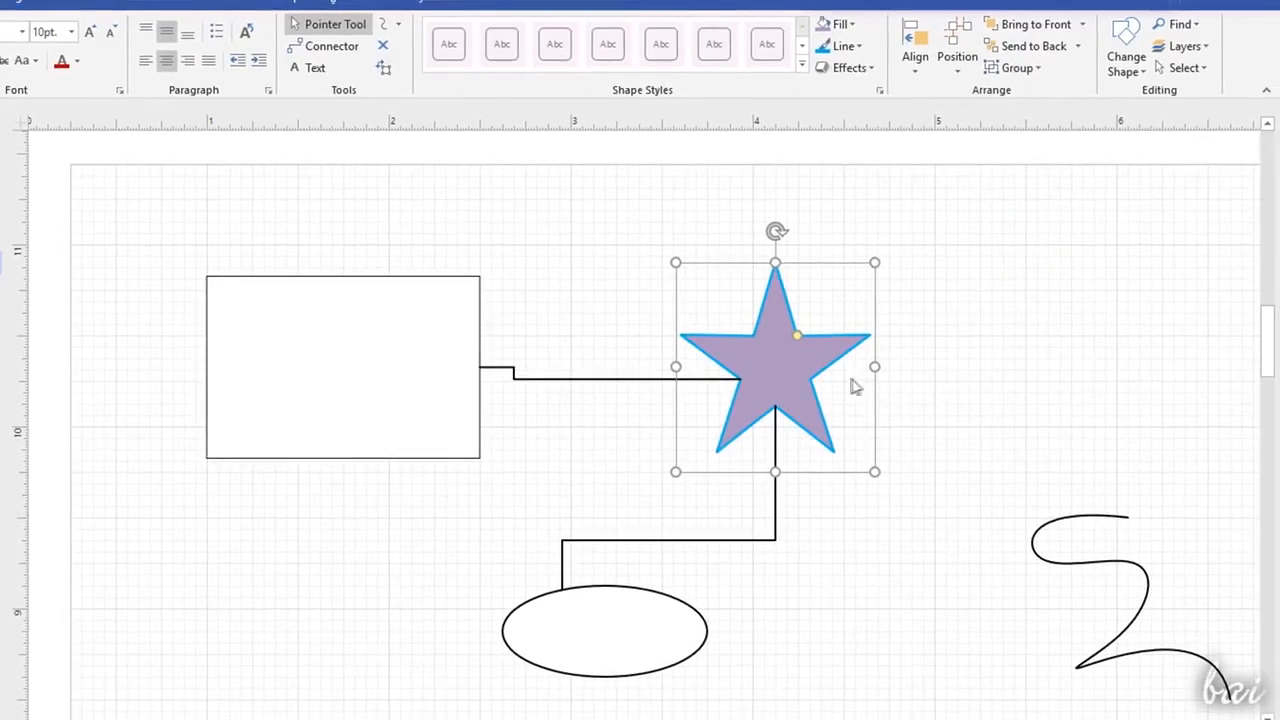
Step: Show the detailed fill and line formatting options for the star
{"action": "right_click", "coordinate": [778, 369]}
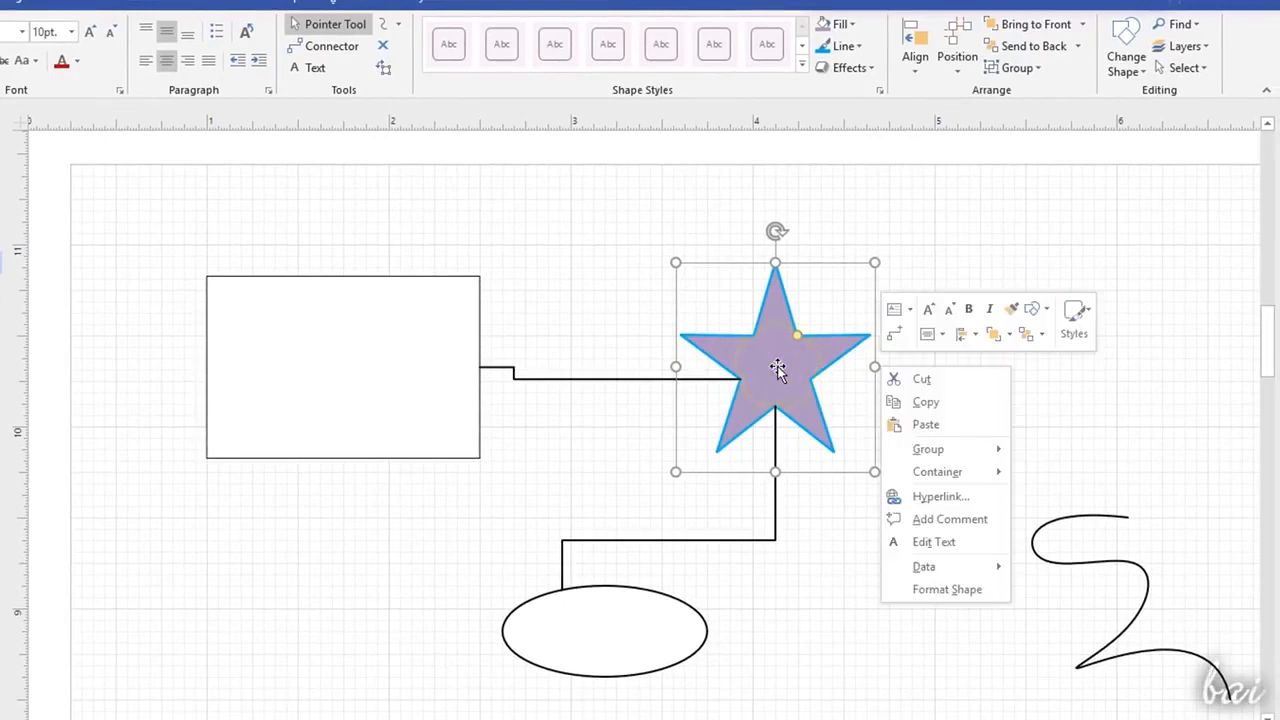
{"action": "left_click", "coordinate": [945, 591]}
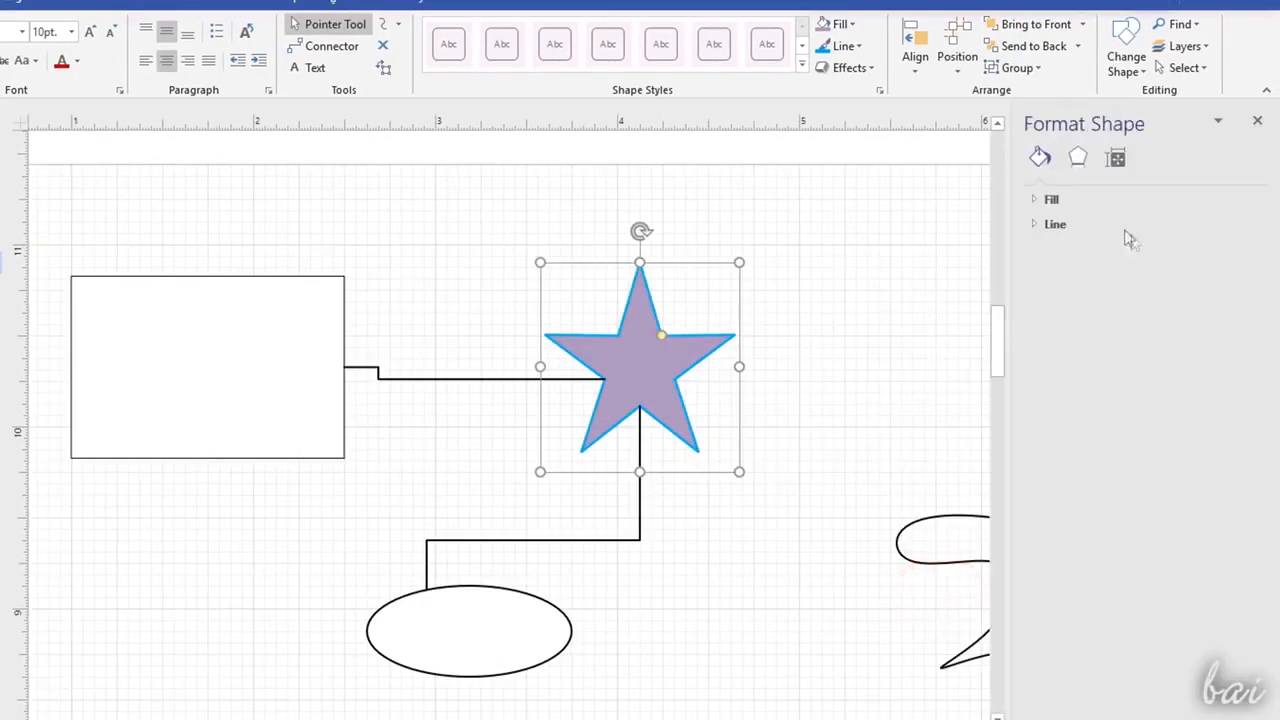
{"action": "left_click", "coordinate": [1040, 199]}
{"action": "left_click", "coordinate": [1033, 386]}
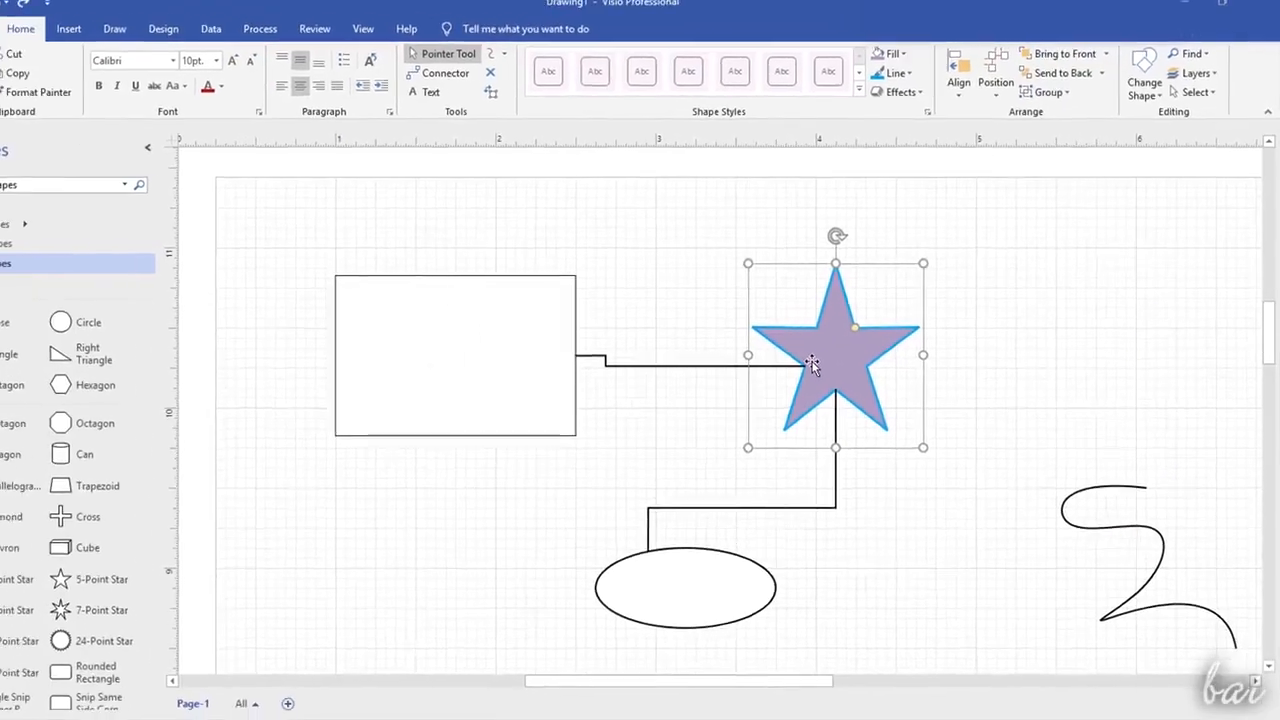
Step: Try the orange theme on the drawing
{"action": "left_click", "coordinate": [227, 38]}
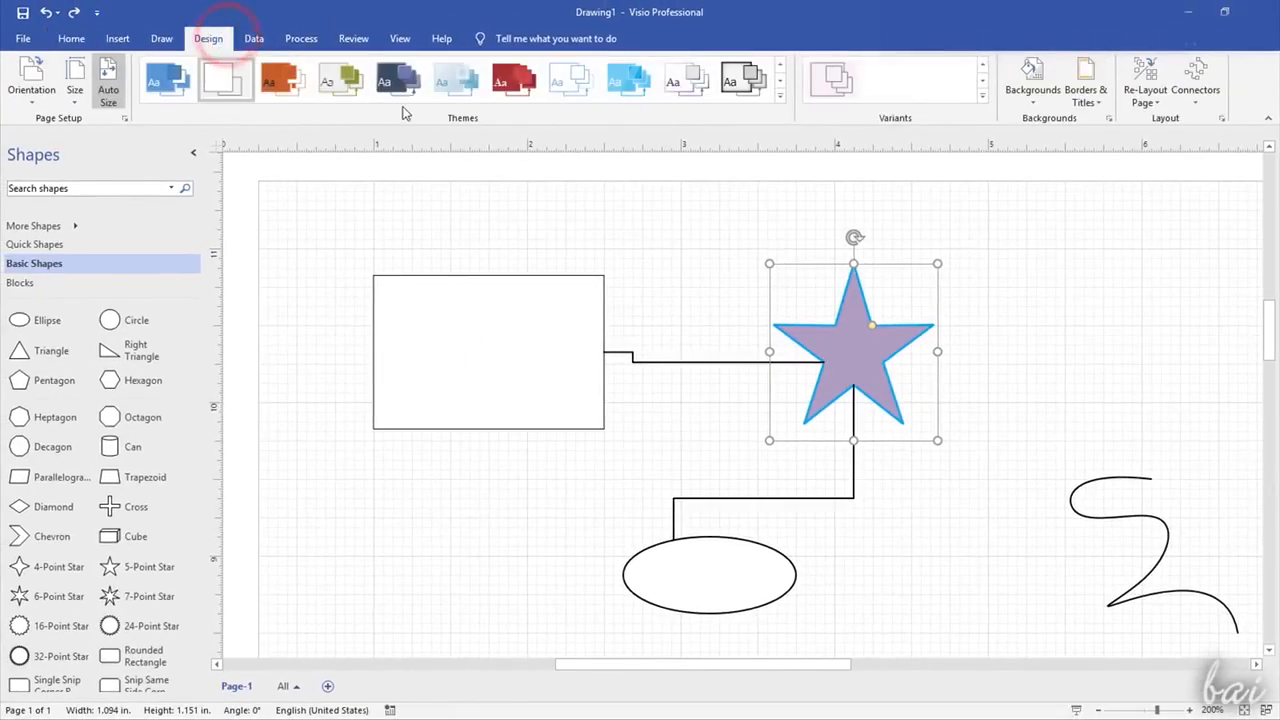
{"action": "left_click", "coordinate": [284, 82]}
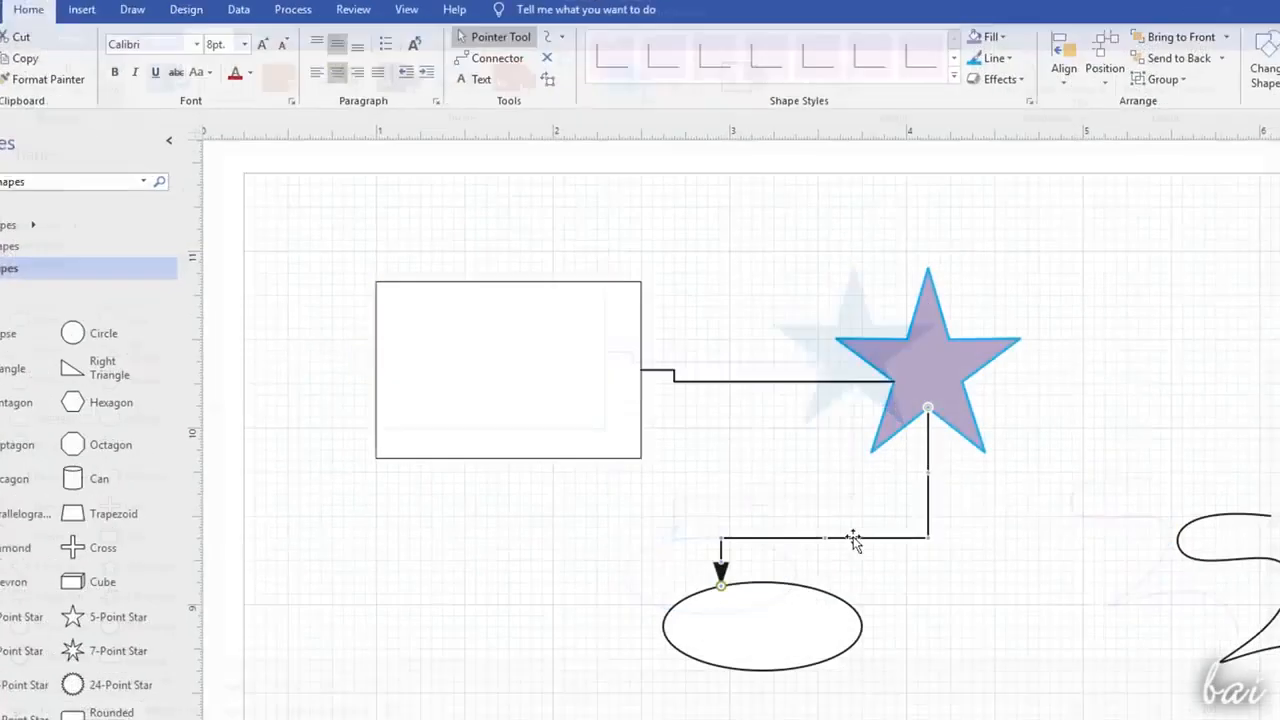
Step: Make the connector between the star and the ellipse curved after trying the straight style, and bend it into an S shape
{"action": "right_click", "coordinate": [820, 514]}
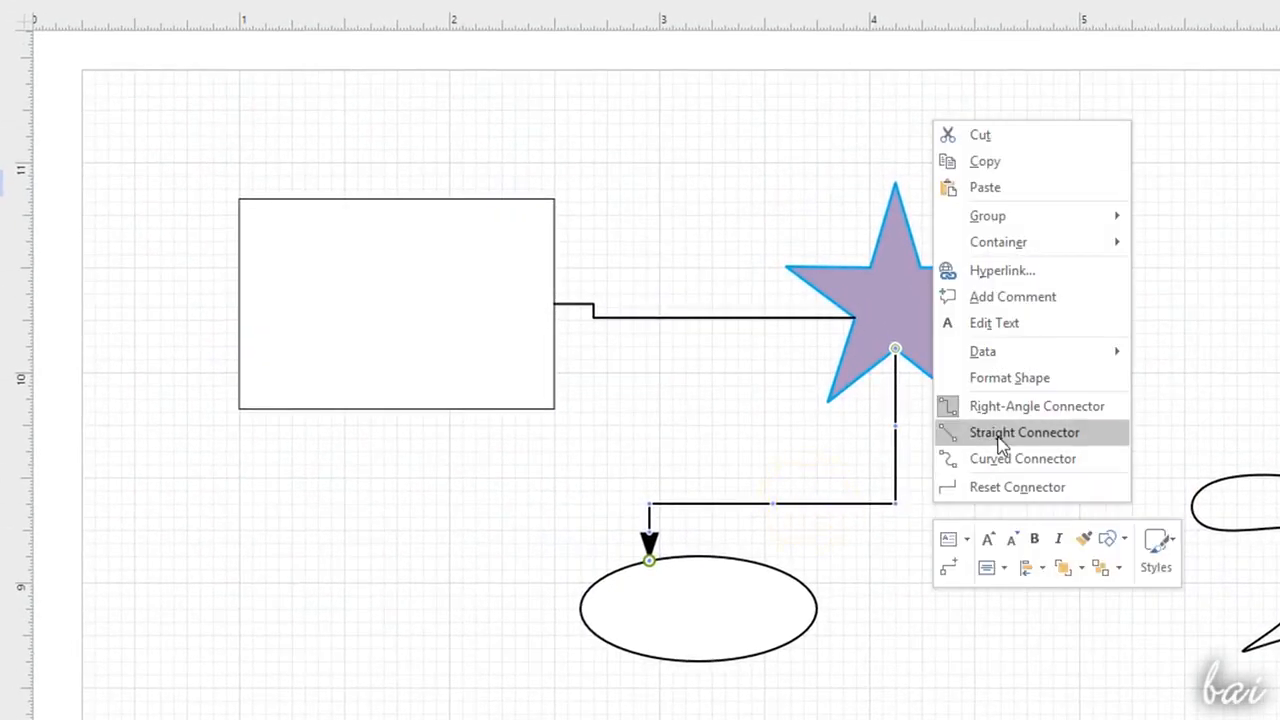
{"action": "left_click", "coordinate": [1010, 436]}
{"action": "right_click", "coordinate": [906, 340]}
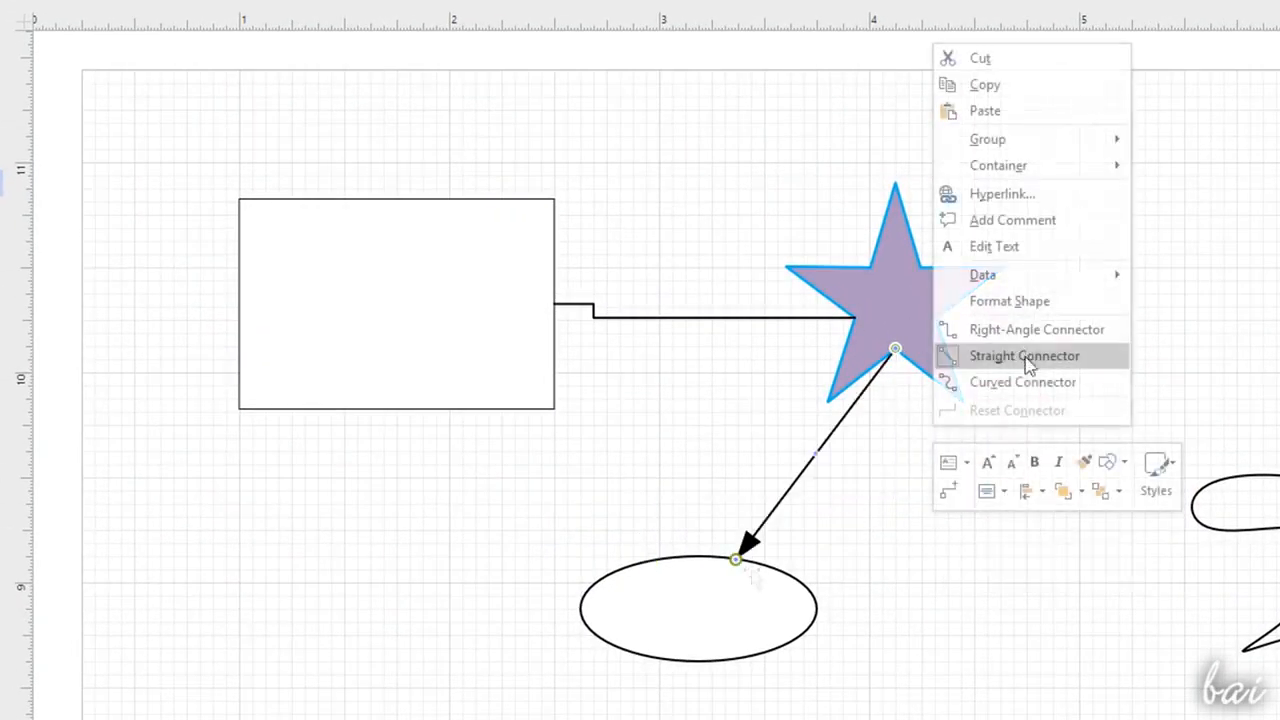
{"action": "left_click", "coordinate": [1028, 390]}
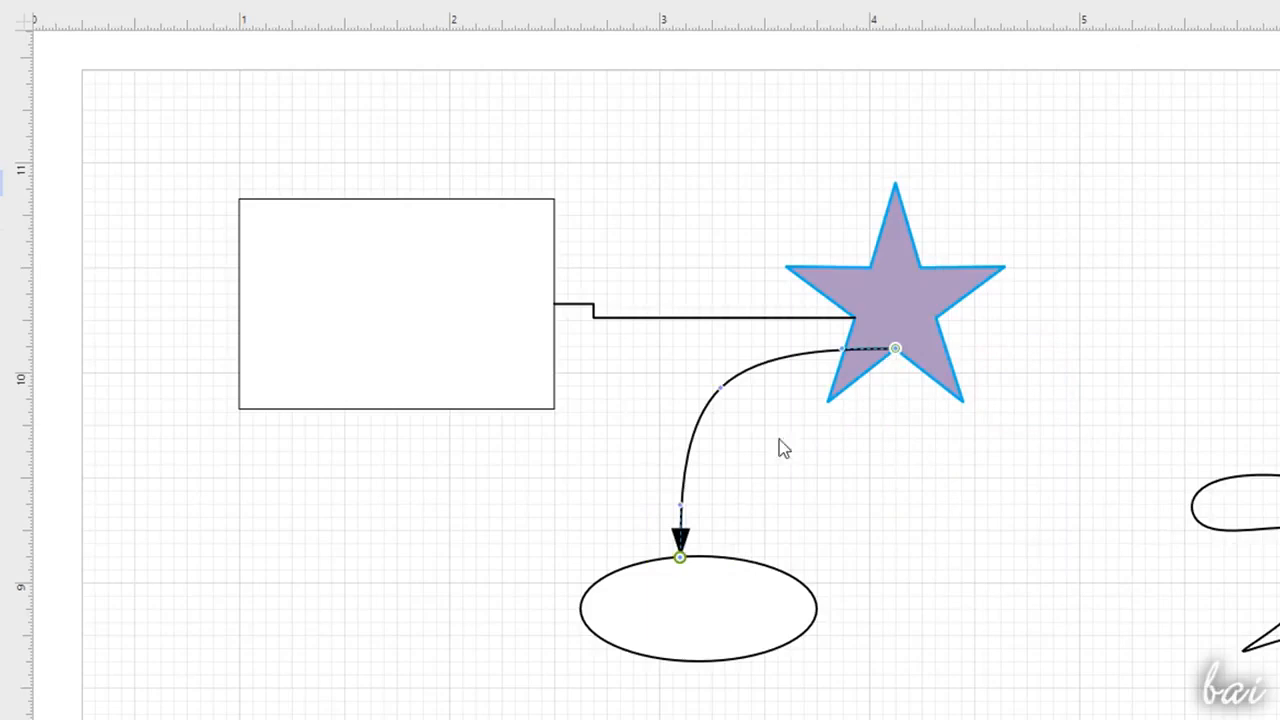
{"action": "left_click_drag", "start_coordinate": [843, 348], "coordinate": [888, 451]}
{"action": "left_click_drag", "start_coordinate": [720, 389], "coordinate": [813, 459]}
Step: Select the ellipse, rectangle, star and both connectors together and move them slightly right and up
{"action": "left_click", "coordinate": [735, 597]}
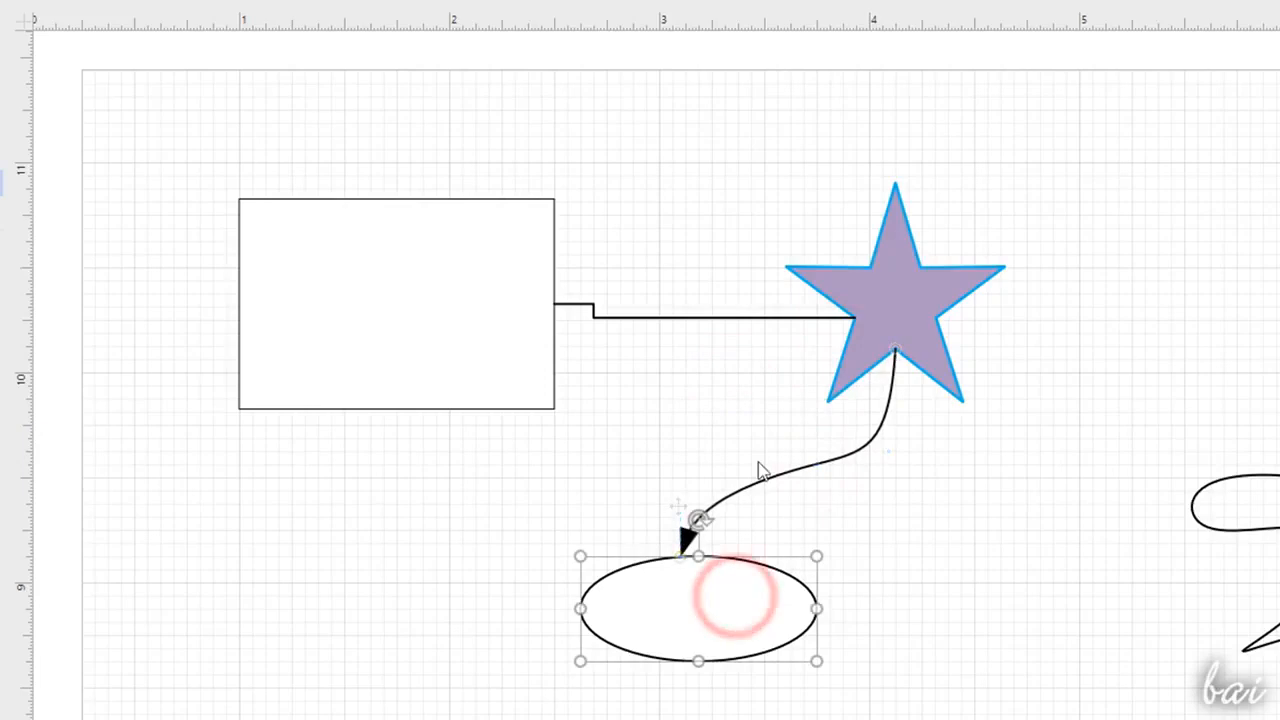
{"action": "left_click", "coordinate": [440, 300], "text": "shift"}
{"action": "left_click", "coordinate": [683, 319], "text": "shift"}
{"action": "left_click", "coordinate": [903, 305], "text": "shift"}
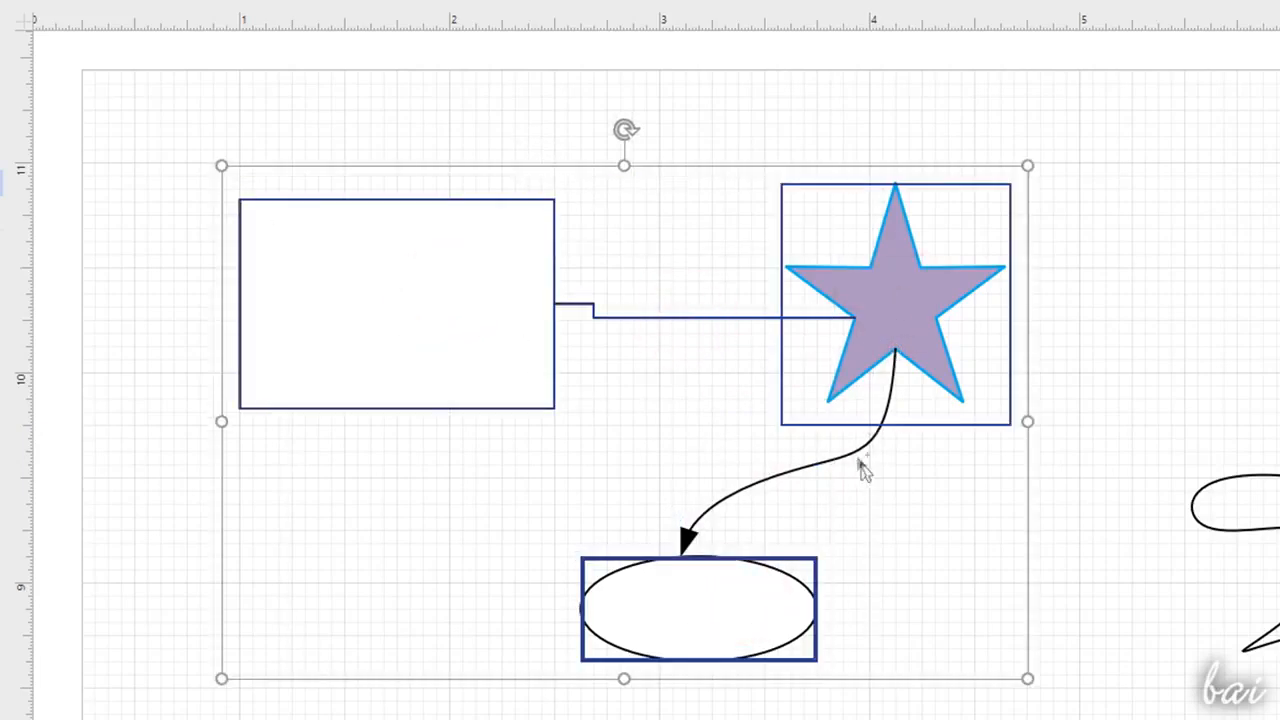
{"action": "left_click", "coordinate": [857, 453], "text": "shift"}
{"action": "scroll", "coordinate": [712, 443], "scroll_direction": "down", "scroll_amount": 1}
{"action": "scroll", "coordinate": [796, 446], "scroll_direction": "down", "scroll_amount": 3}
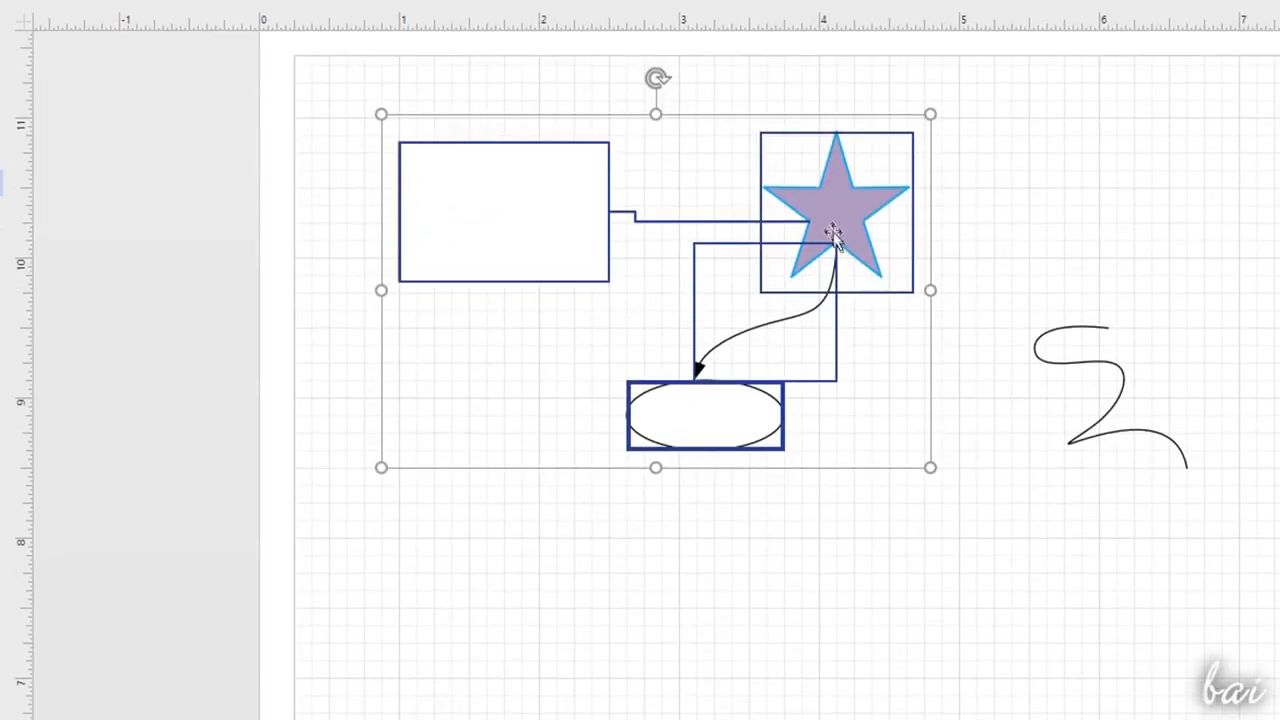
{"action": "left_click_drag", "start_coordinate": [833, 235], "coordinate": [931, 137]}
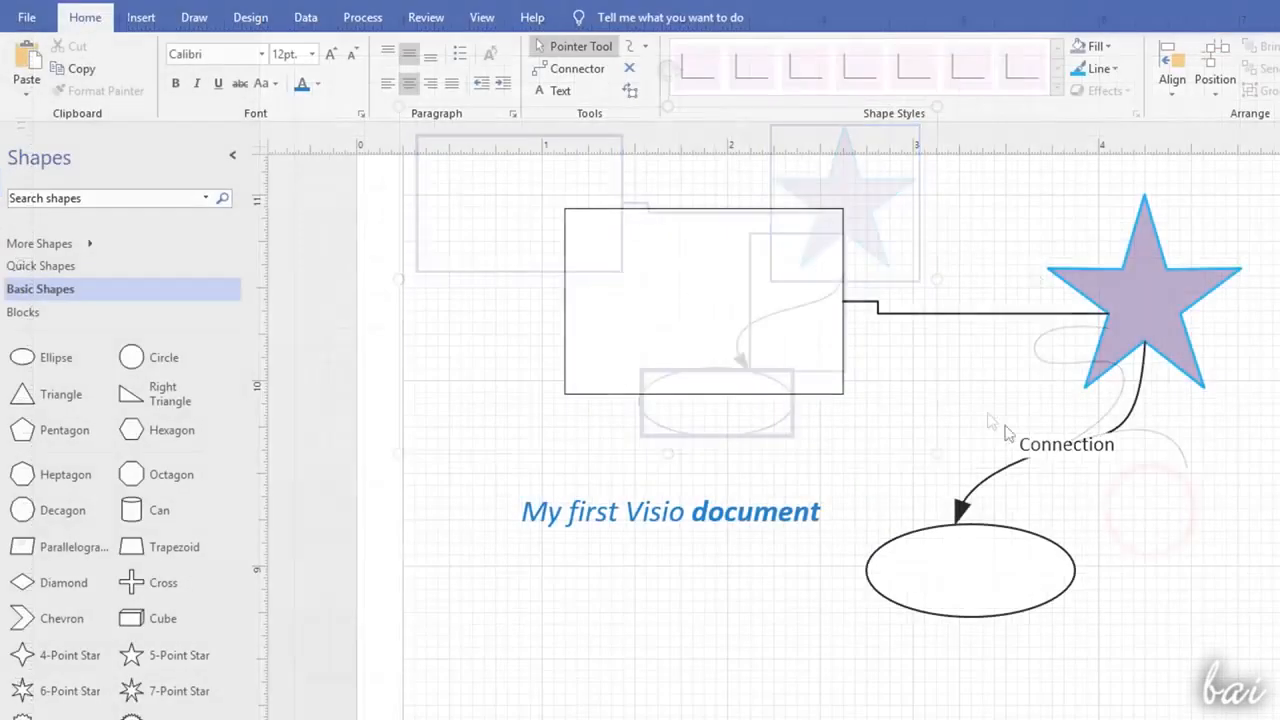
Step: Move the "Connection" label of the curved connector a little to the left of the curve
{"action": "left_click", "coordinate": [1064, 443]}
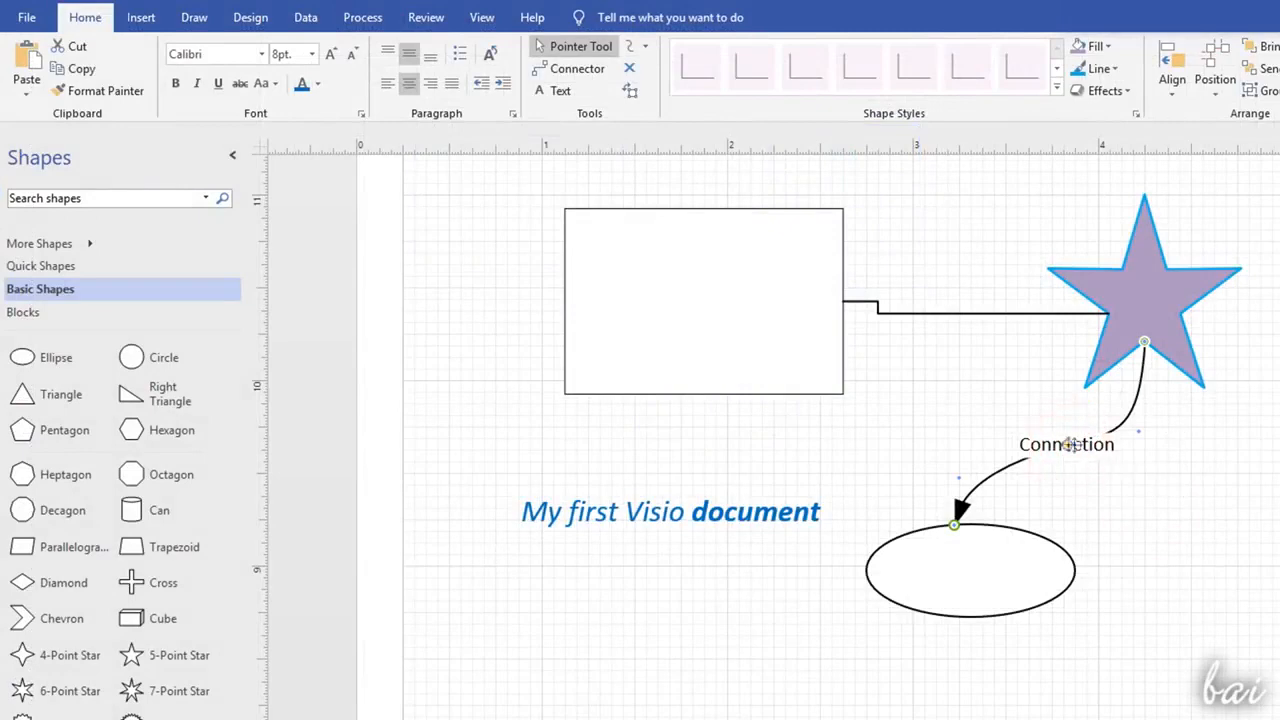
{"action": "left_click_drag", "start_coordinate": [1066, 444], "coordinate": [1016, 437]}
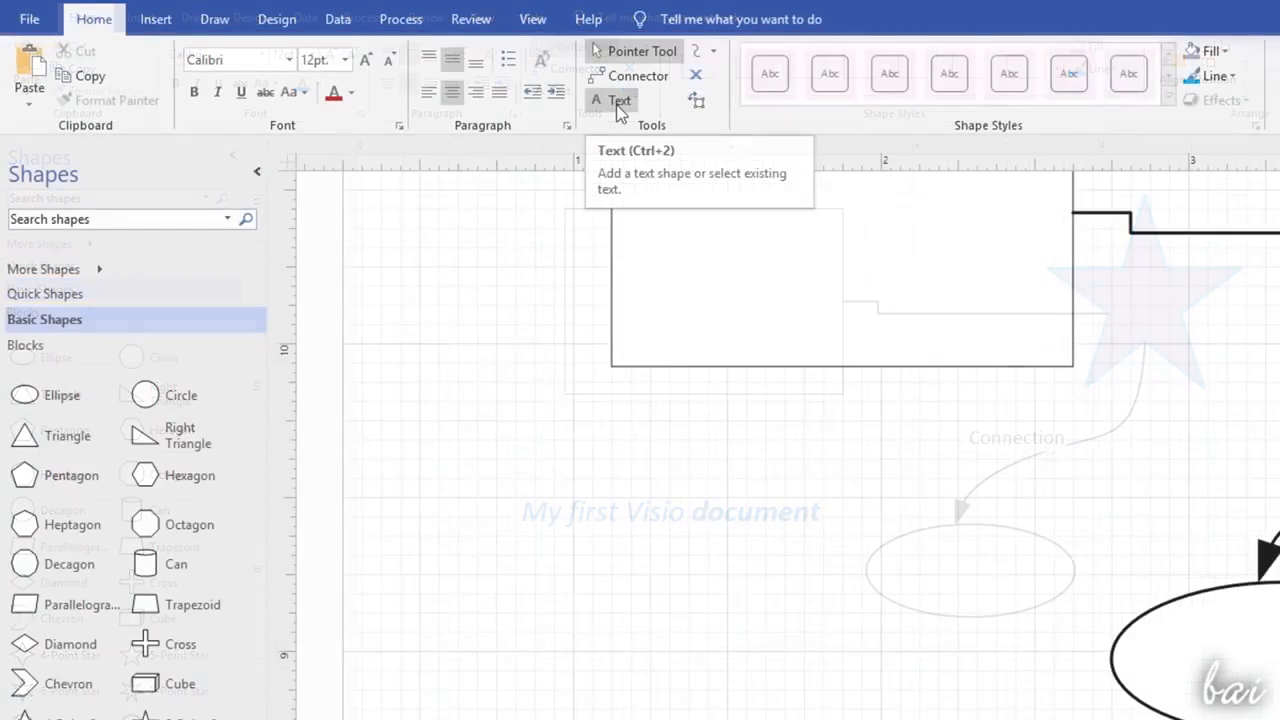
Step: Add a text box below the rectangle reading "My first Visio document"
{"action": "left_click", "coordinate": [558, 91]}
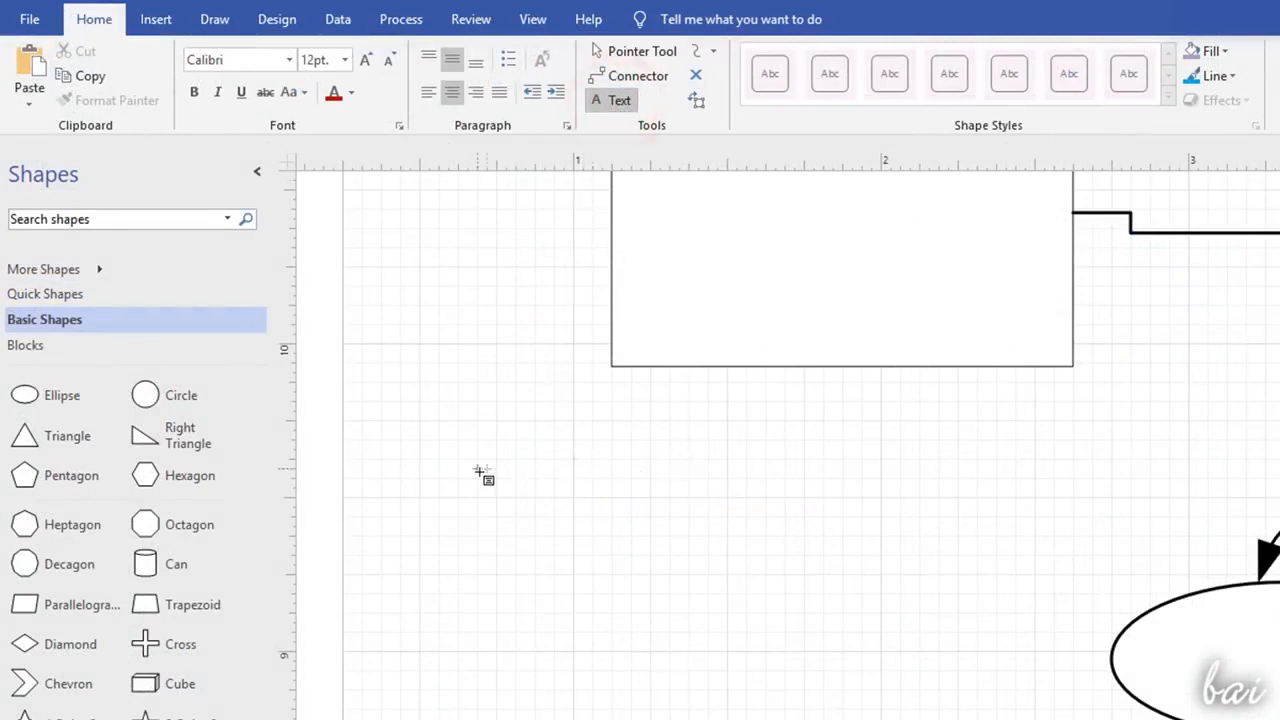
{"action": "left_click_drag", "start_coordinate": [470, 437], "coordinate": [1025, 670]}
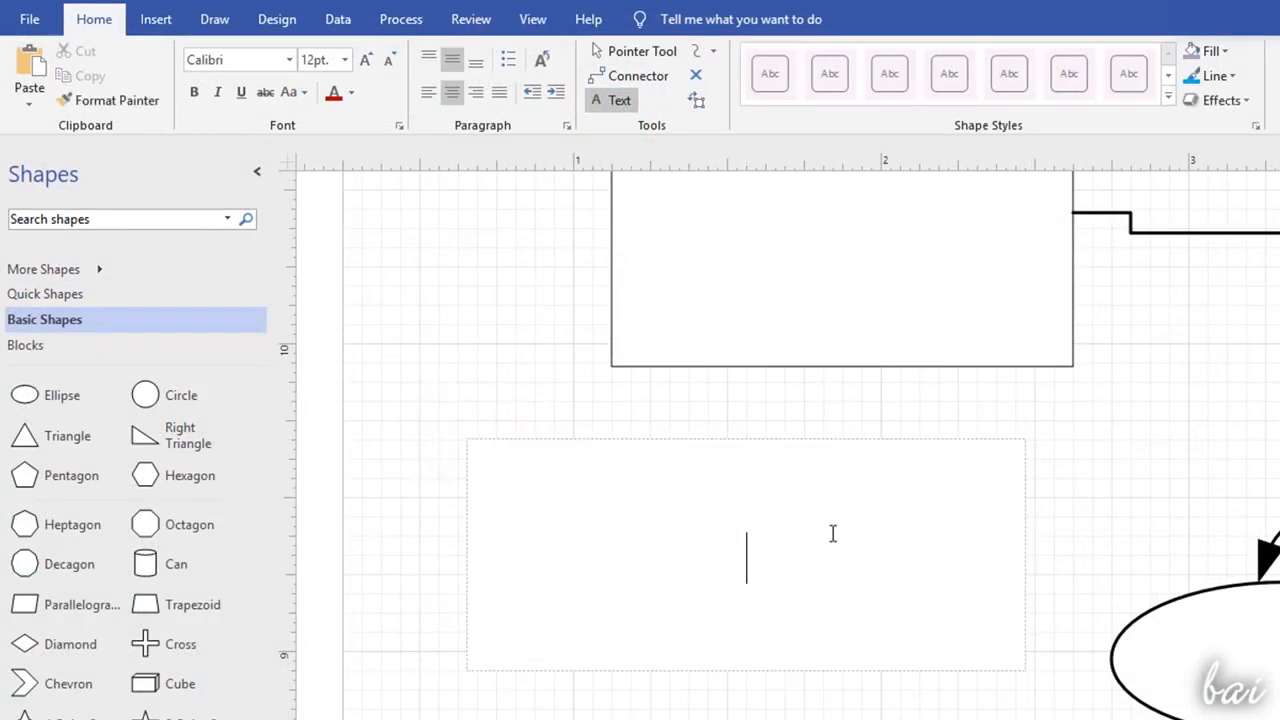
{"action": "type", "text": "My first V"}
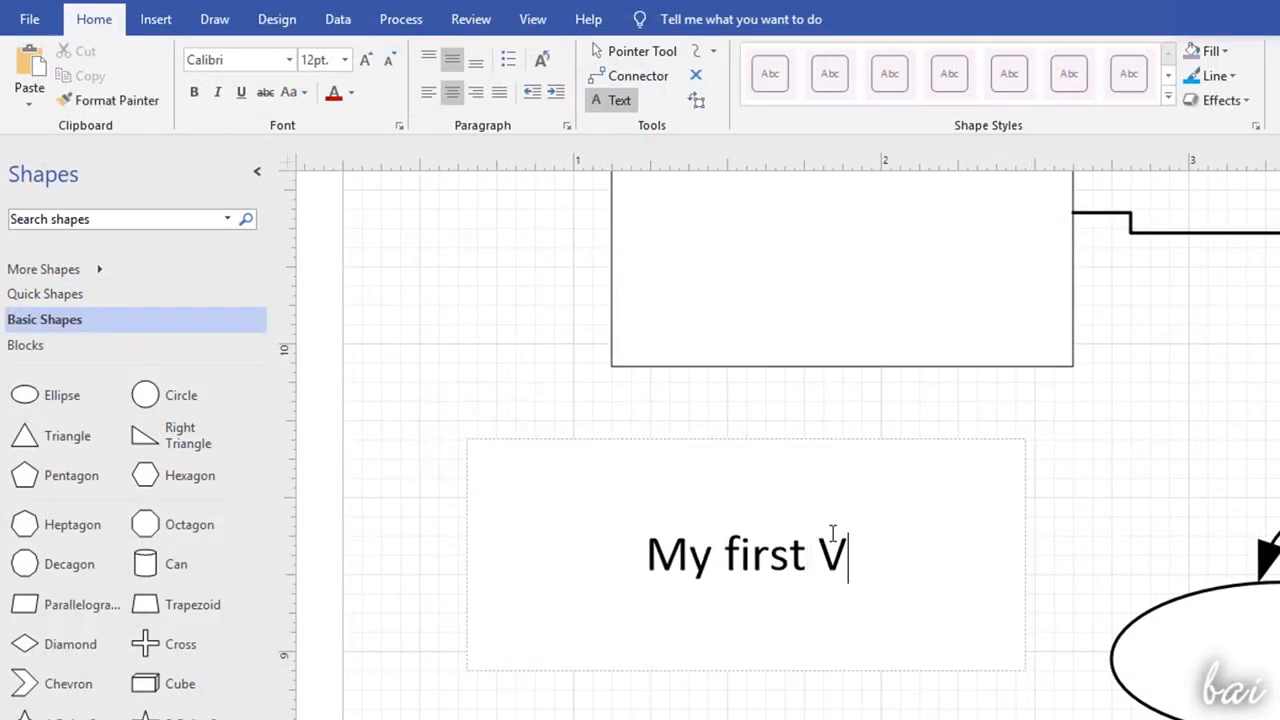
{"action": "type", "text": "isio document"}
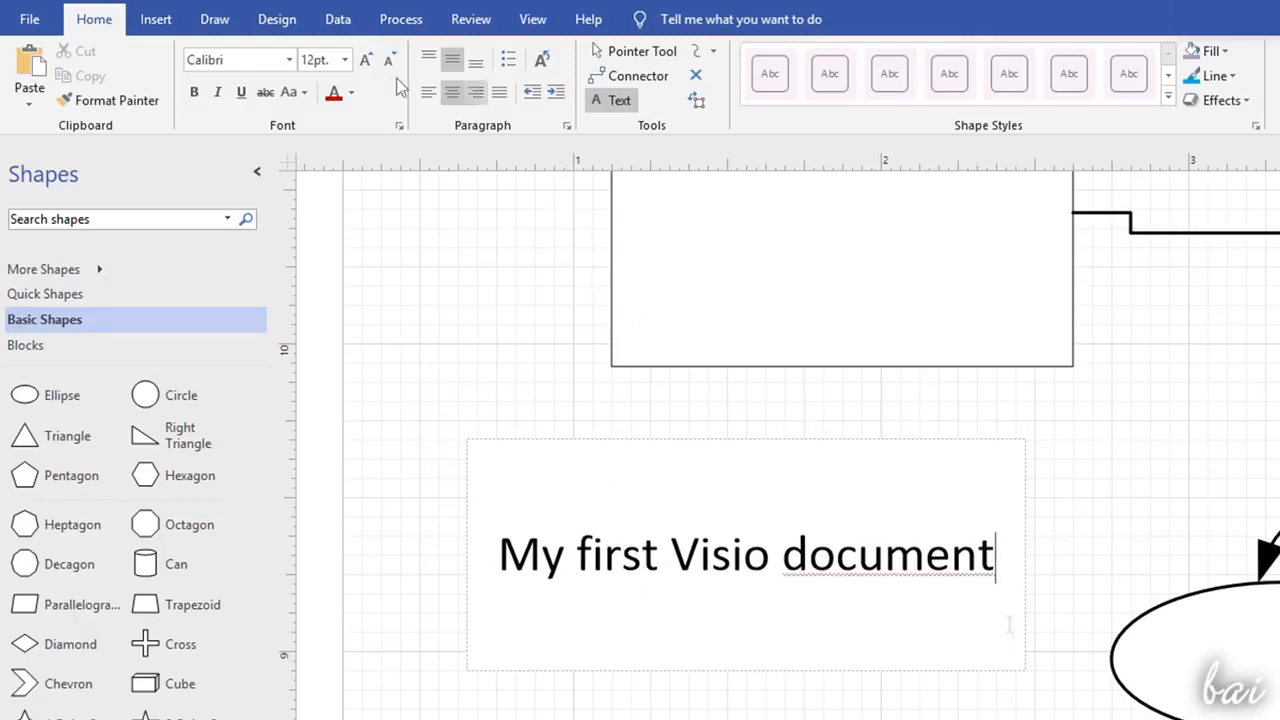
Step: Make the text "My first Visio document" italic and standard blue, after toggling bold on and off
{"action": "left_click", "coordinate": [193, 92]}
{"action": "left_click", "coordinate": [193, 92]}
{"action": "left_click", "coordinate": [218, 92]}
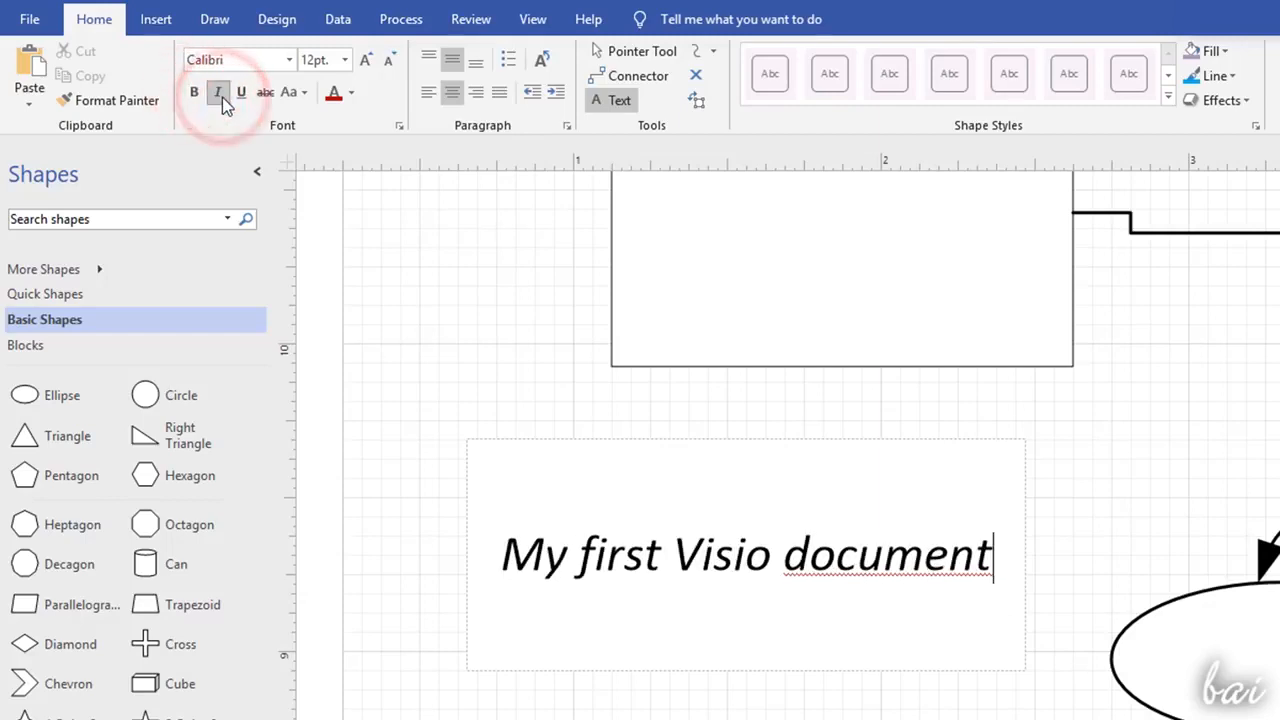
{"action": "left_click", "coordinate": [351, 92]}
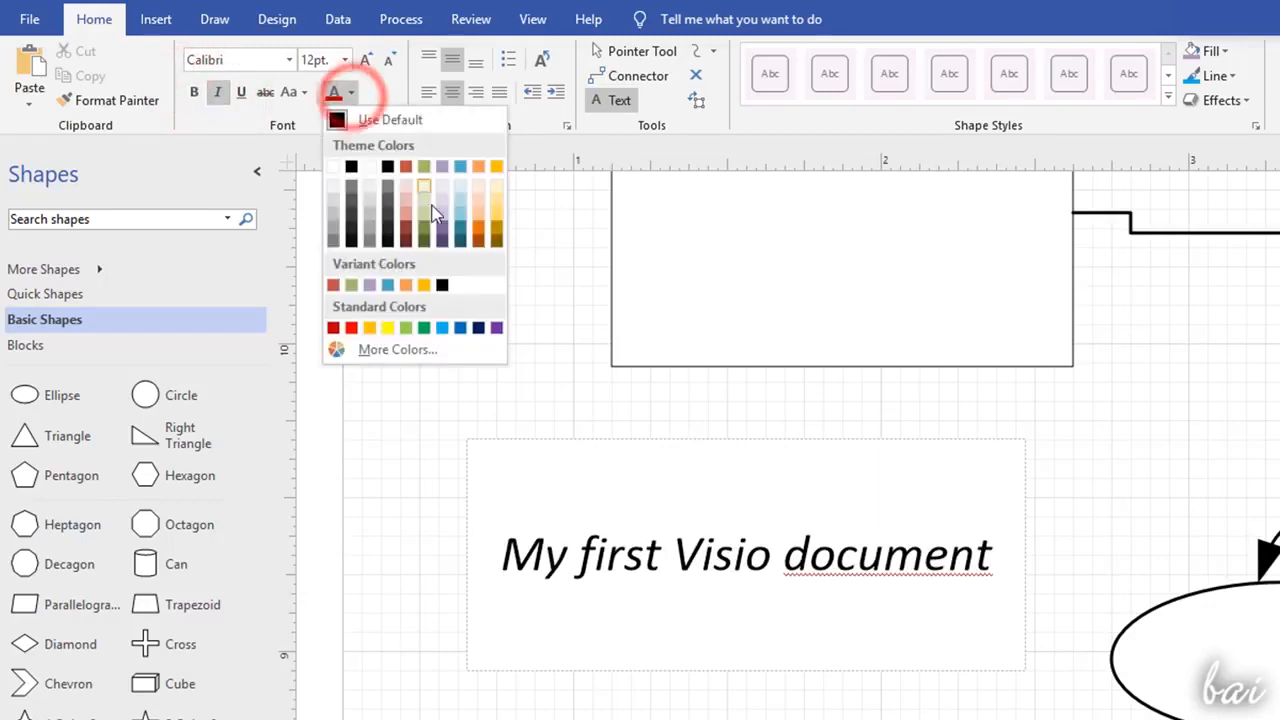
{"action": "left_click", "coordinate": [460, 330]}
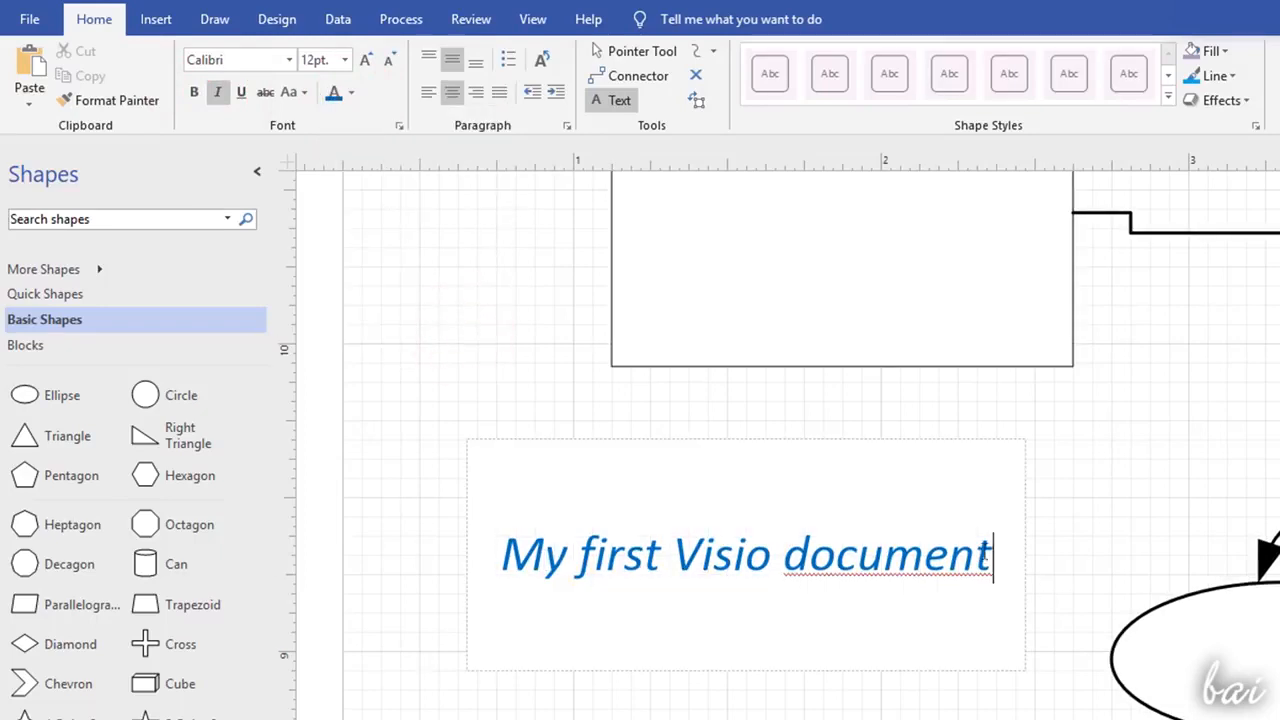
Step: Make the word "document" in the text box bold and shift the text box slightly right, lining it up with the rectangle's right edge
{"action": "left_click_drag", "start_coordinate": [994, 556], "coordinate": [791, 550]}
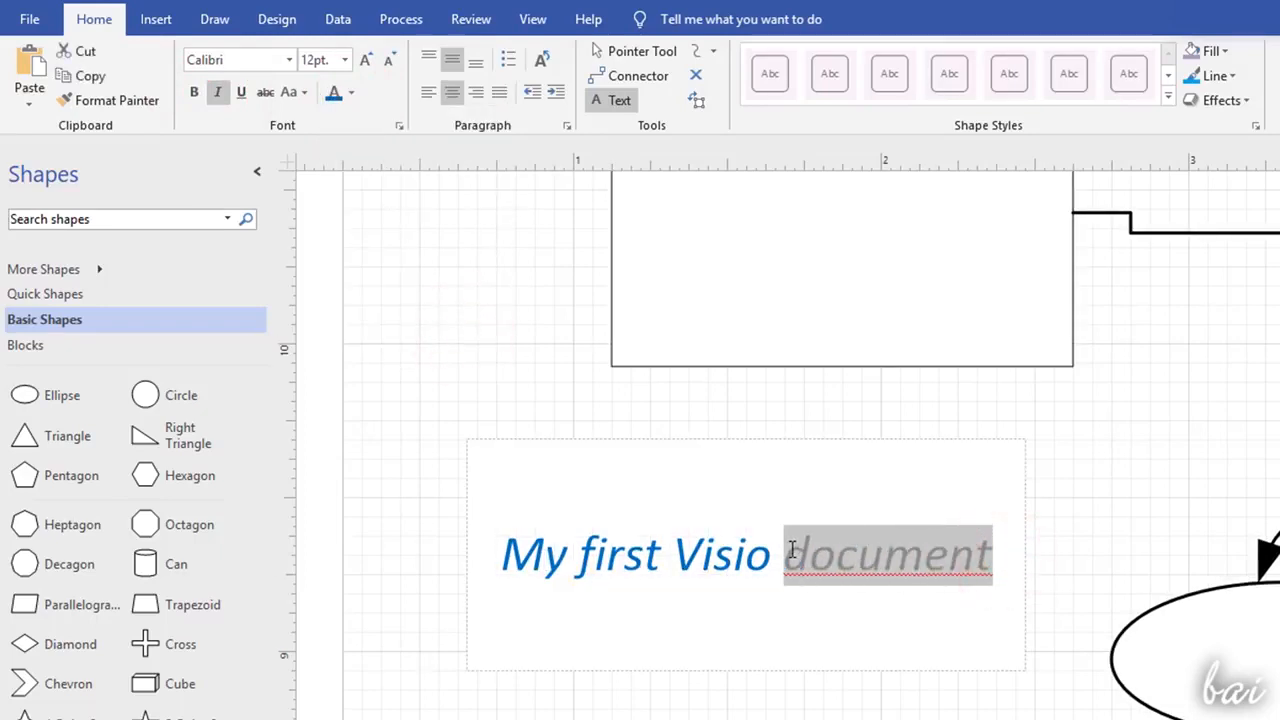
{"action": "left_click", "coordinate": [194, 92]}
{"action": "left_click", "coordinate": [664, 524]}
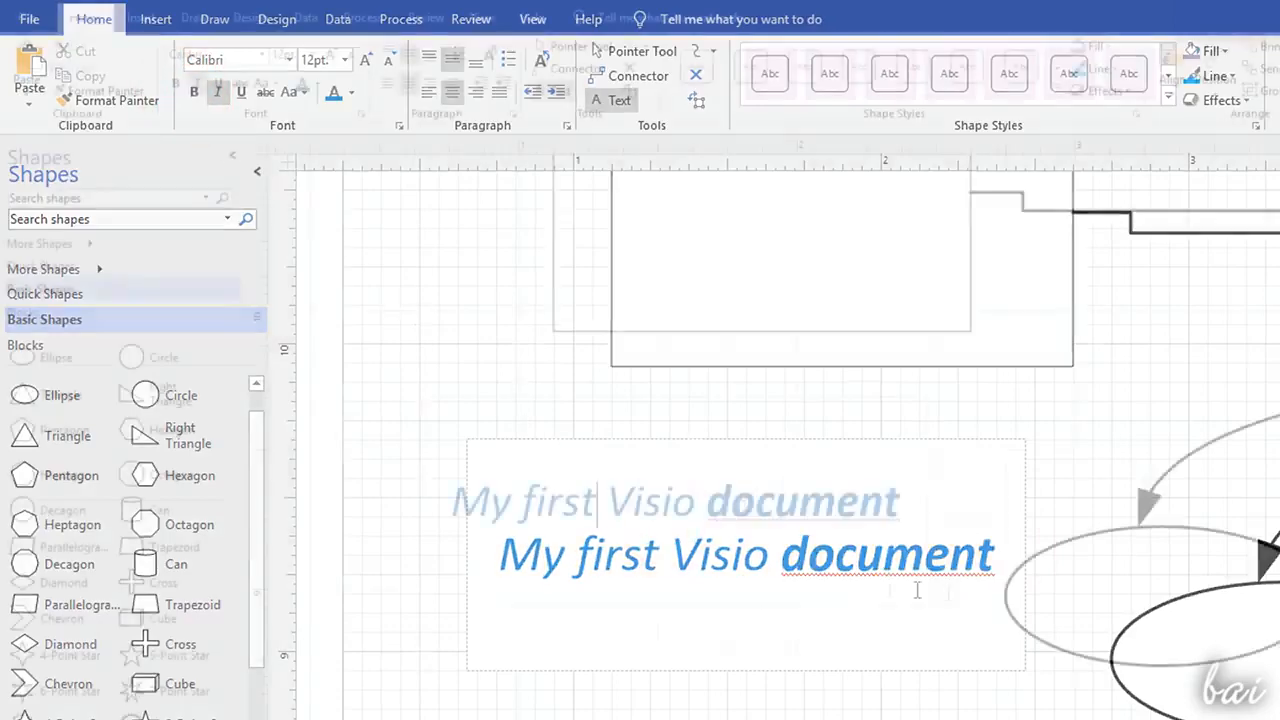
{"action": "left_click", "coordinate": [818, 550]}
{"action": "left_click", "coordinate": [560, 46]}
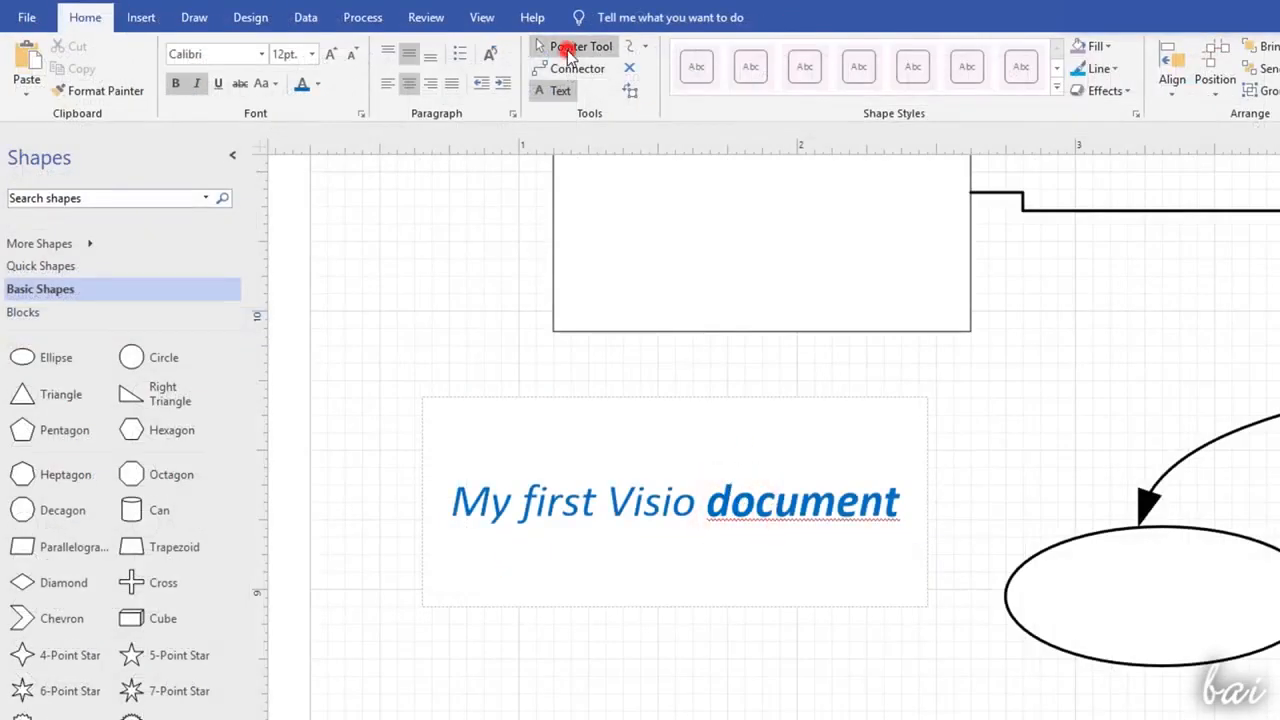
{"action": "left_click_drag", "start_coordinate": [748, 508], "coordinate": [810, 520]}
Step: Slightly reshape the curved connector between the star and the ellipse and nudge its "Connection" label upward
{"action": "left_click_drag", "start_coordinate": [957, 404], "coordinate": [823, 414]}
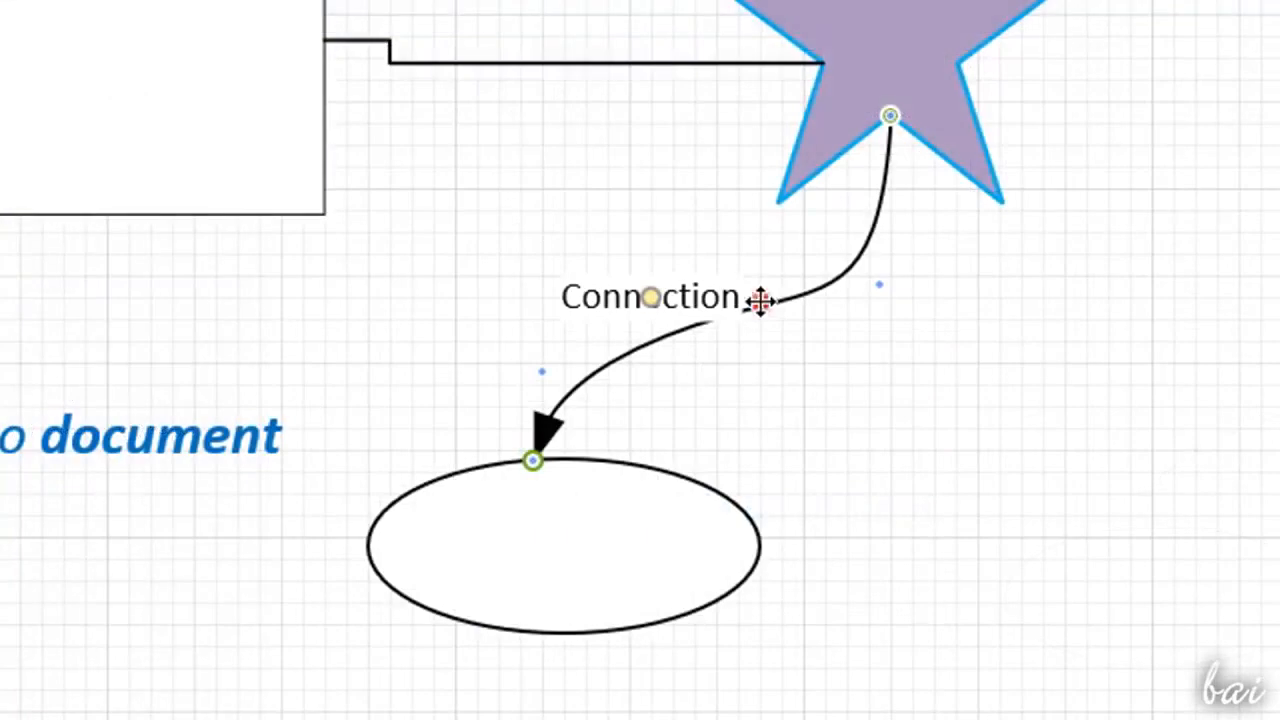
{"action": "left_click_drag", "start_coordinate": [757, 297], "coordinate": [662, 309]}
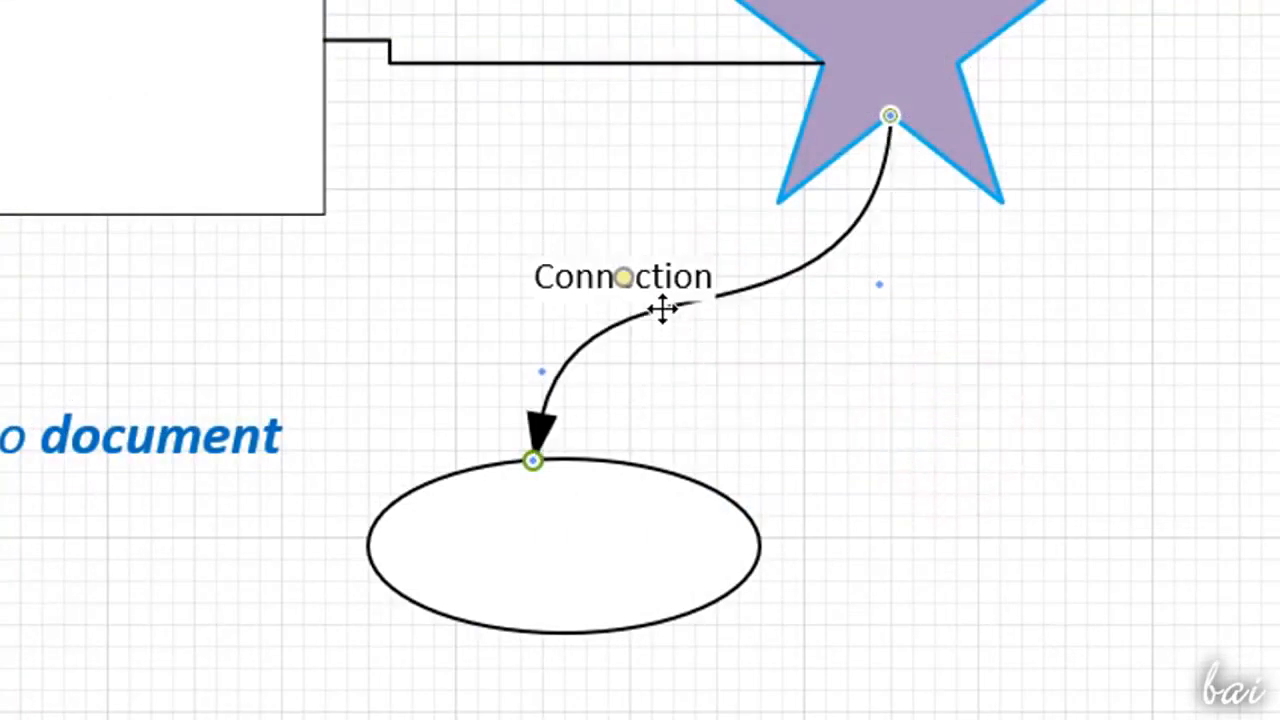
{"action": "left_click_drag", "start_coordinate": [625, 263], "coordinate": [628, 244]}
{"action": "left_click", "coordinate": [740, 356]}
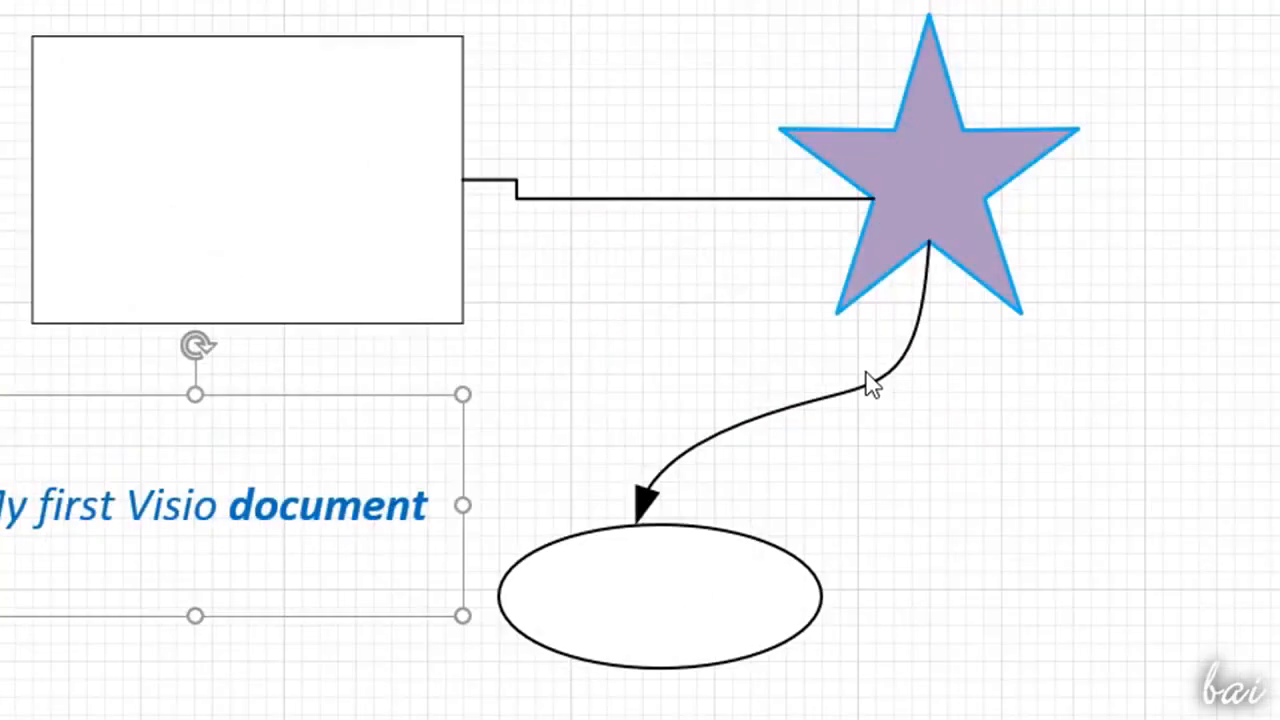
Step: Label the curved connector "Connection" and move the label slightly left and up
{"action": "double_click", "coordinate": [780, 412]}
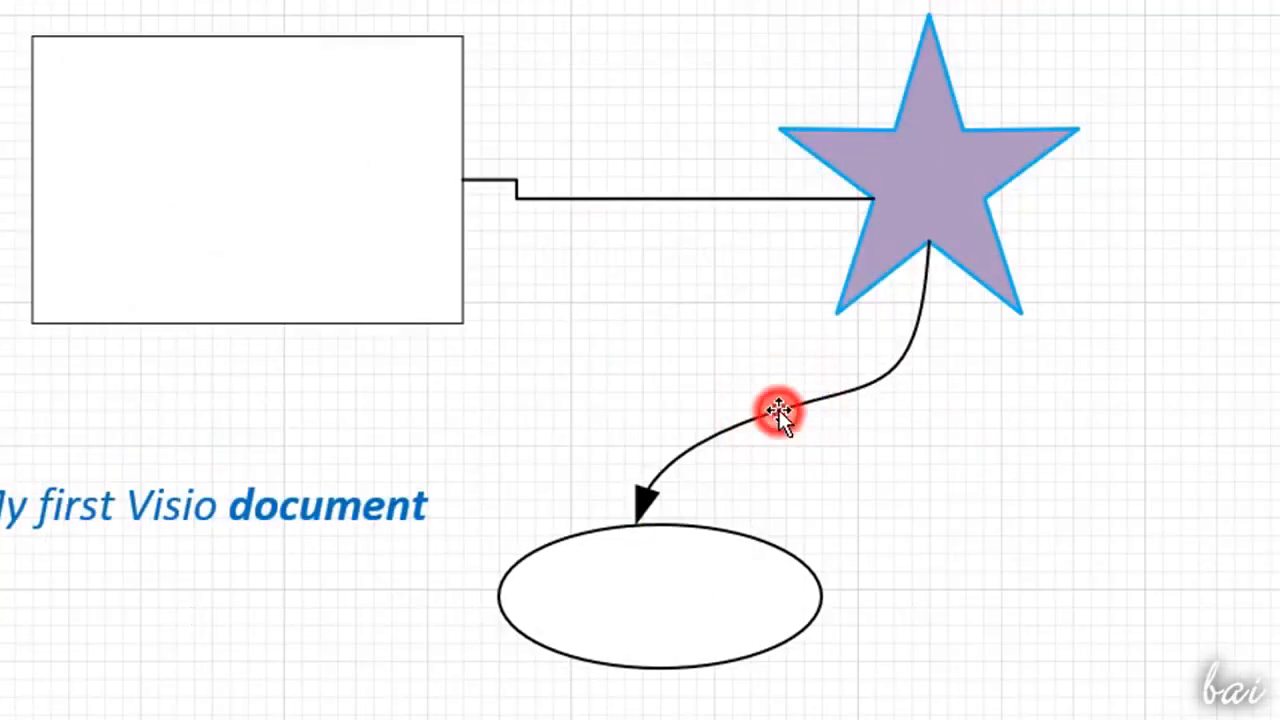
{"action": "type", "text": "Connection"}
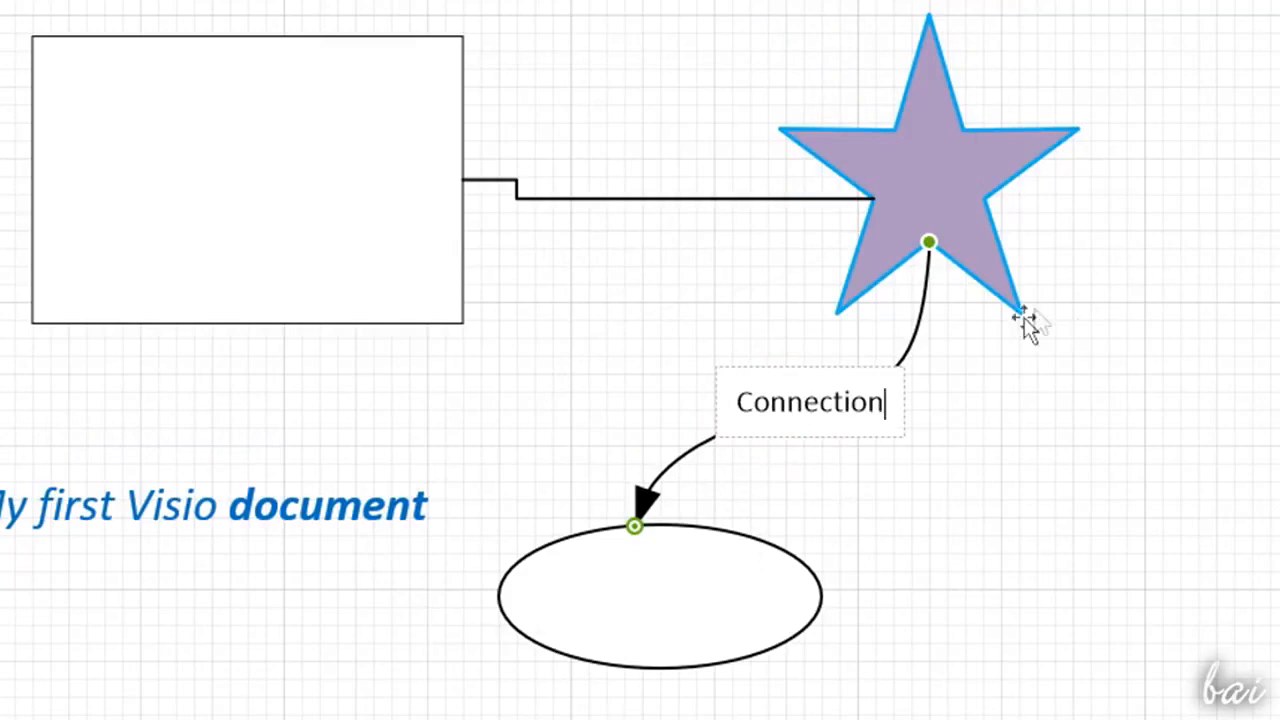
{"action": "left_click", "coordinate": [939, 502]}
{"action": "left_click", "coordinate": [808, 400]}
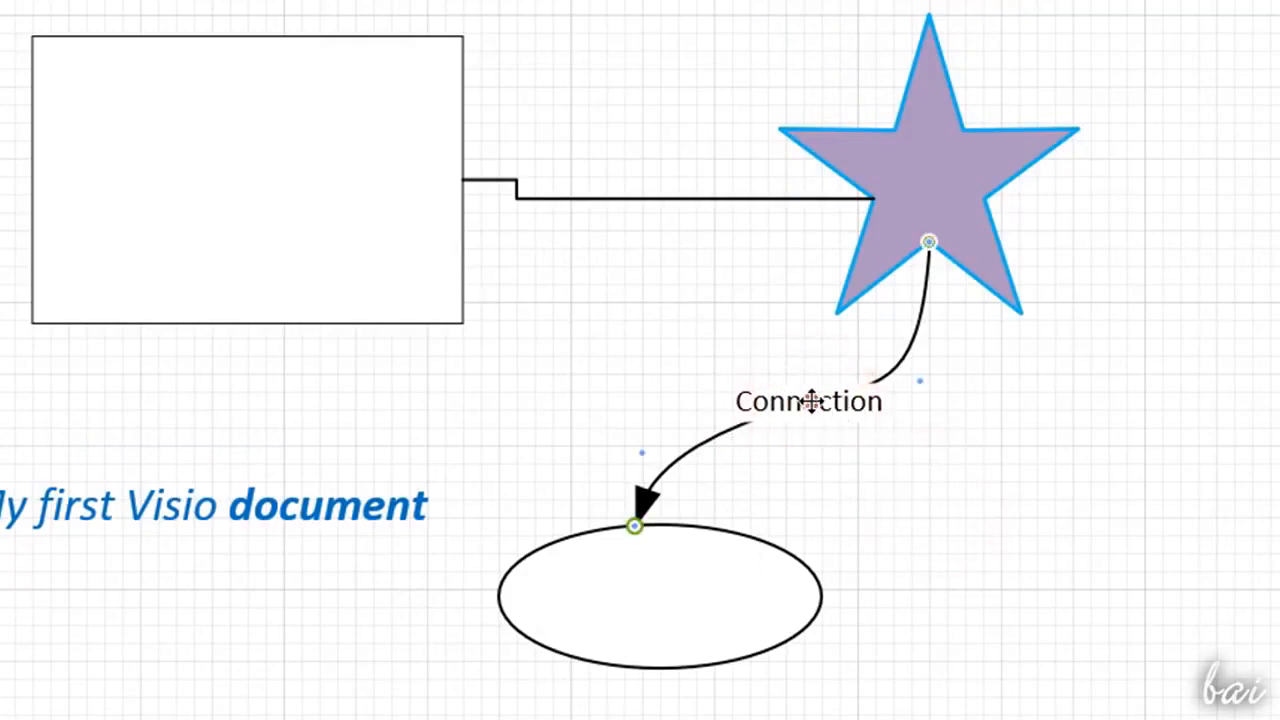
{"action": "left_click_drag", "start_coordinate": [808, 400], "coordinate": [737, 389]}
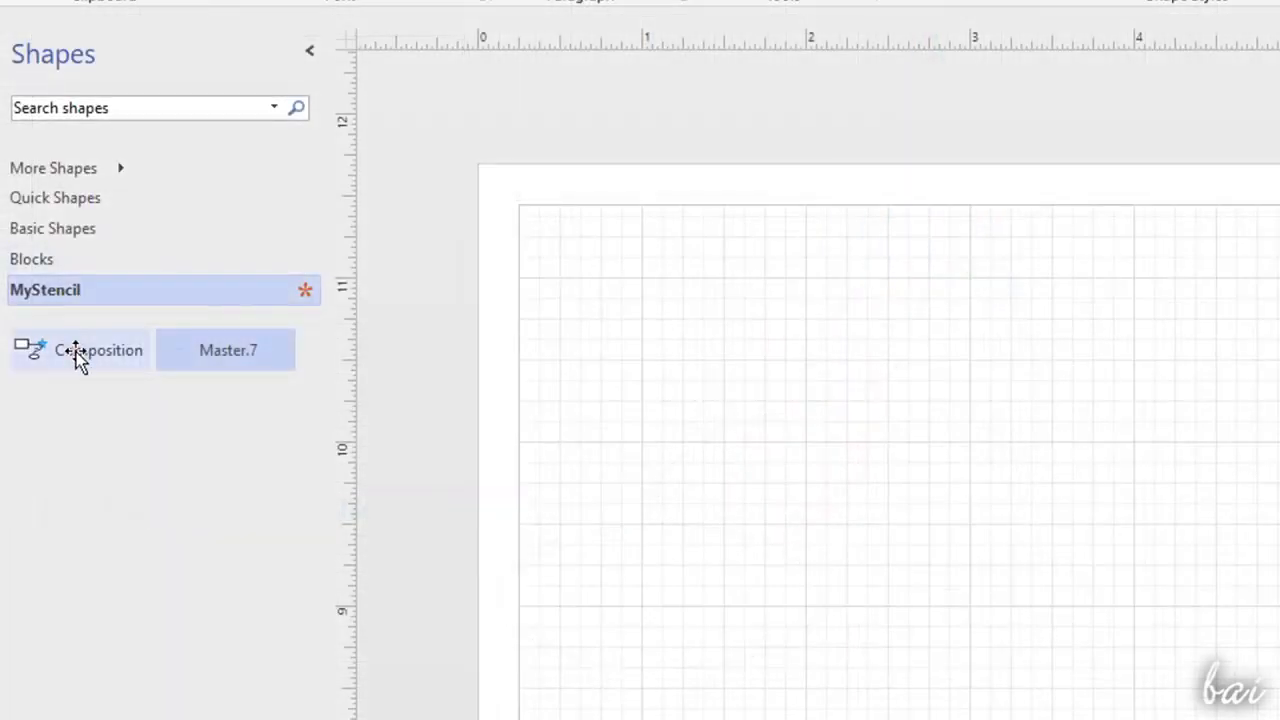
Step: Place the Composition master from MyStencil on the upper part of the blank page and deselect it
{"action": "left_click", "coordinate": [76, 351]}
{"action": "left_click", "coordinate": [220, 352]}
{"action": "left_click_drag", "start_coordinate": [95, 352], "coordinate": [909, 486]}
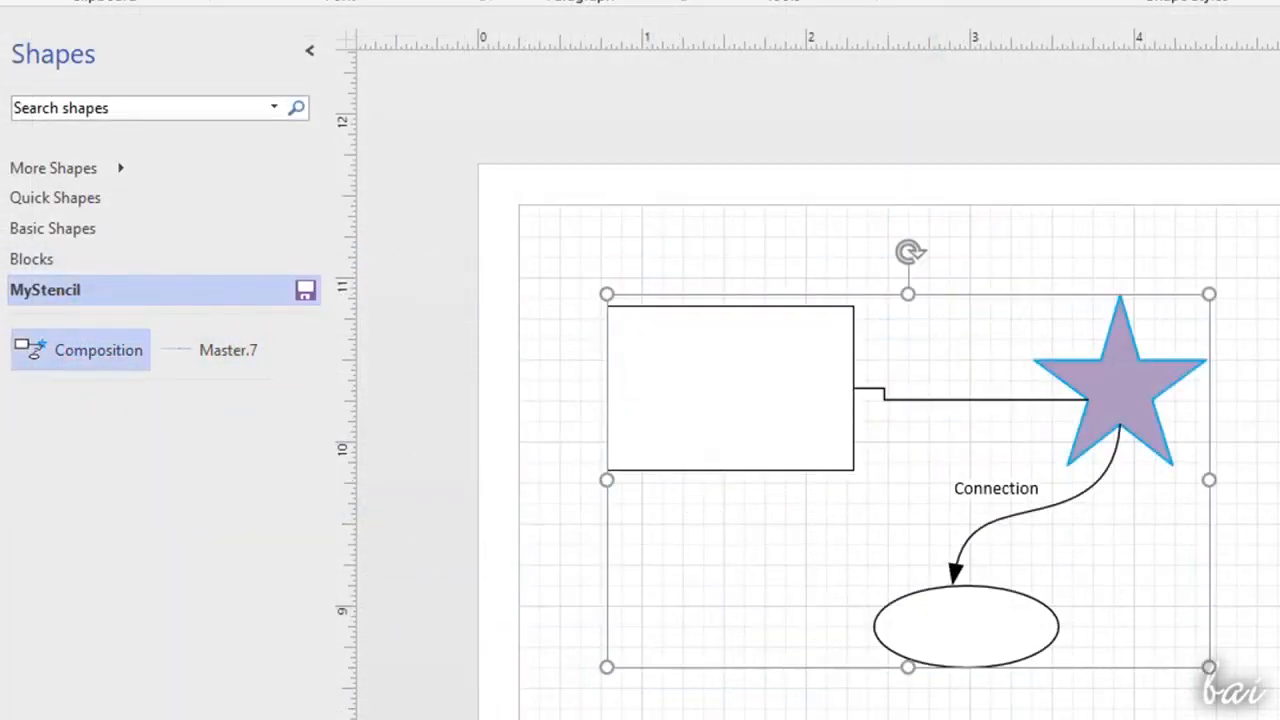
{"action": "left_click", "coordinate": [1025, 598]}
{"action": "left_click", "coordinate": [1191, 534]}
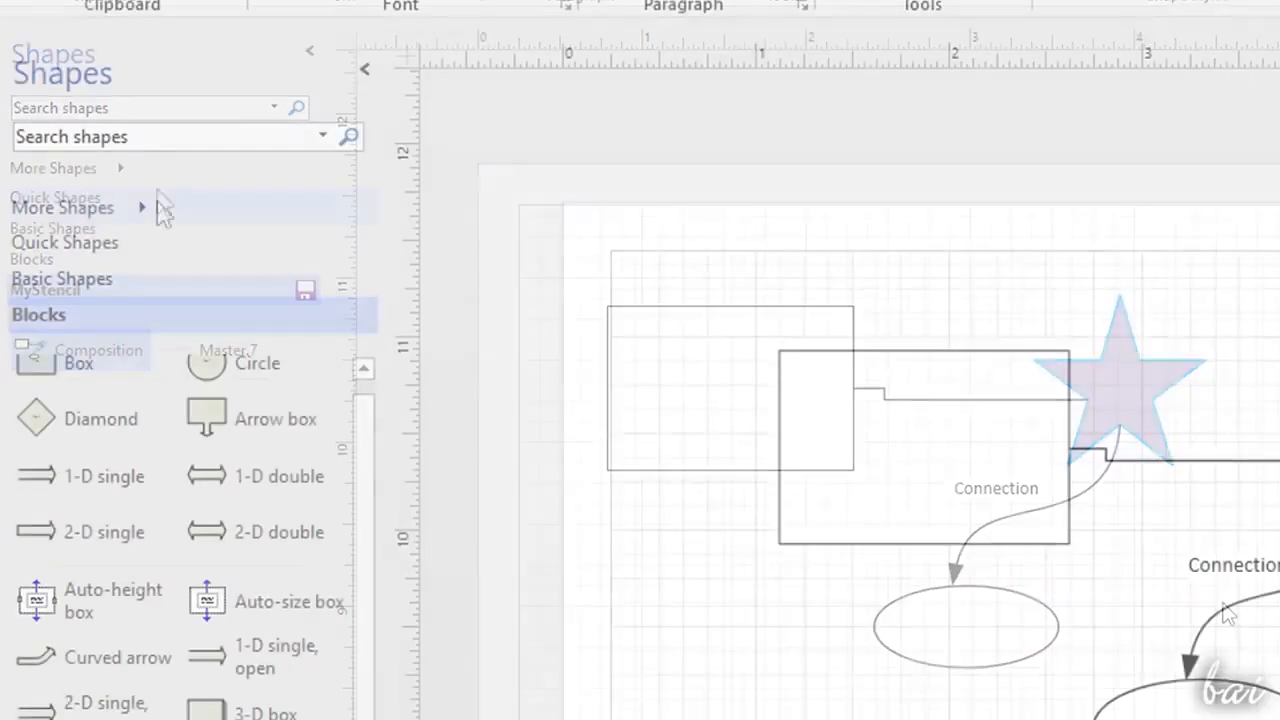
Step: Create a metric stencil and move into it the rectangle, star, ellipse and their connectors as one master and the "My first Visio document" text as another
{"action": "left_click", "coordinate": [157, 205]}
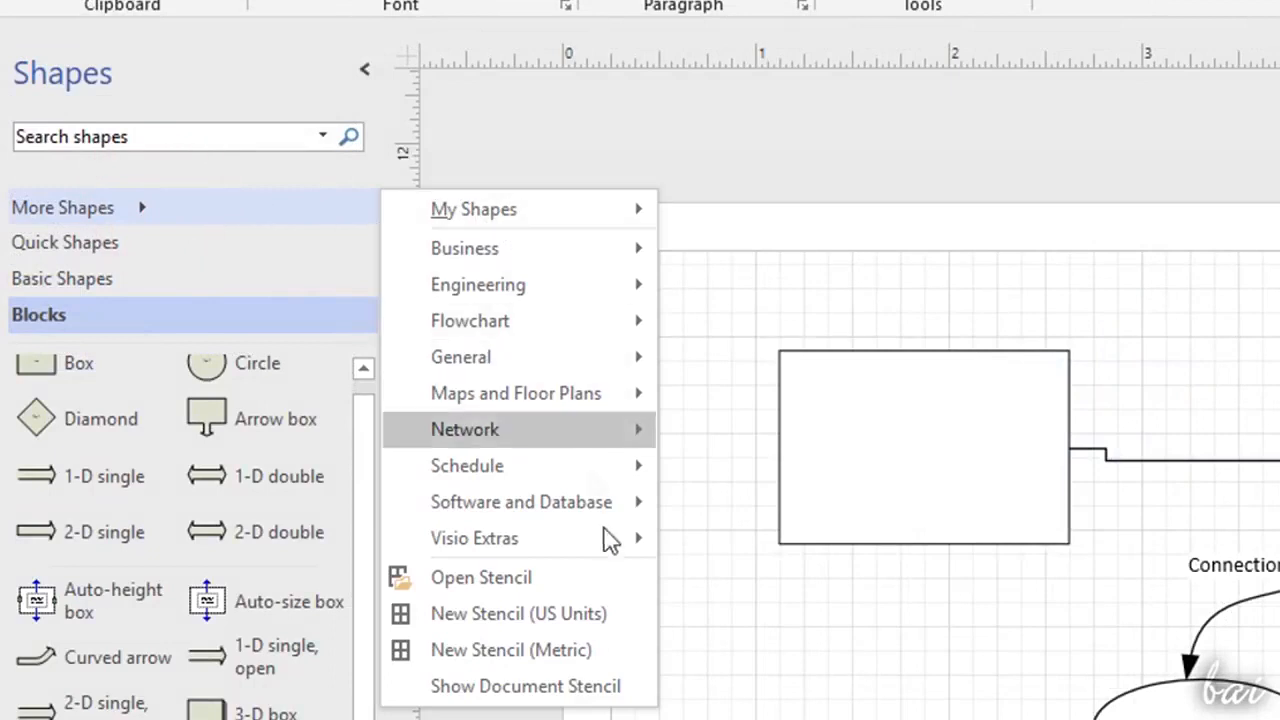
{"action": "left_click", "coordinate": [613, 651]}
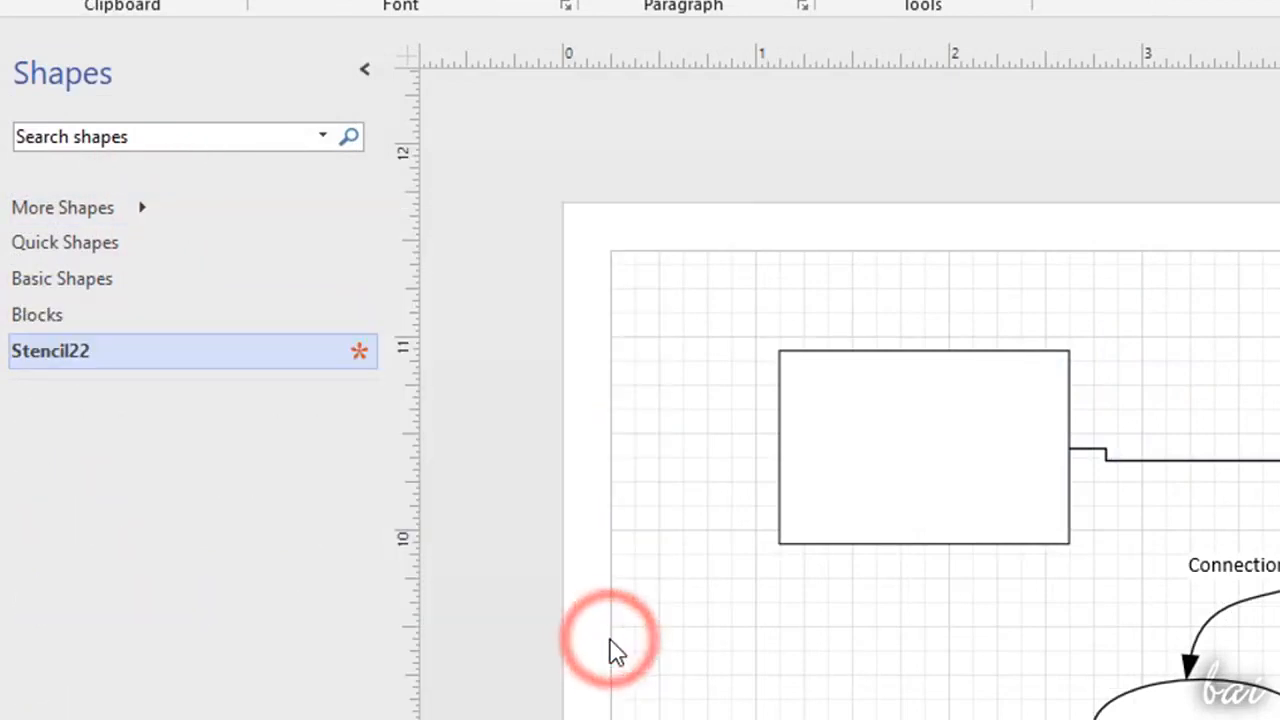
{"action": "left_click", "coordinate": [979, 446]}
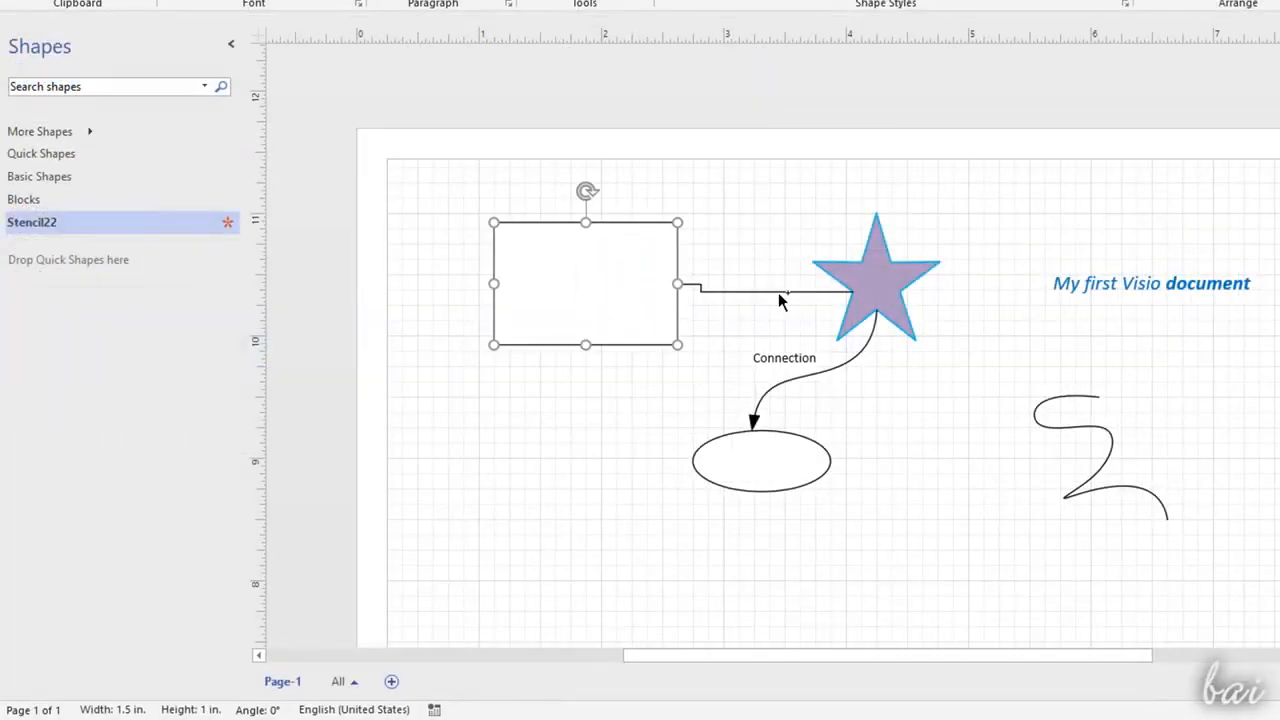
{"action": "left_click", "coordinate": [778, 292], "text": "shift"}
{"action": "left_click", "coordinate": [890, 290], "text": "shift"}
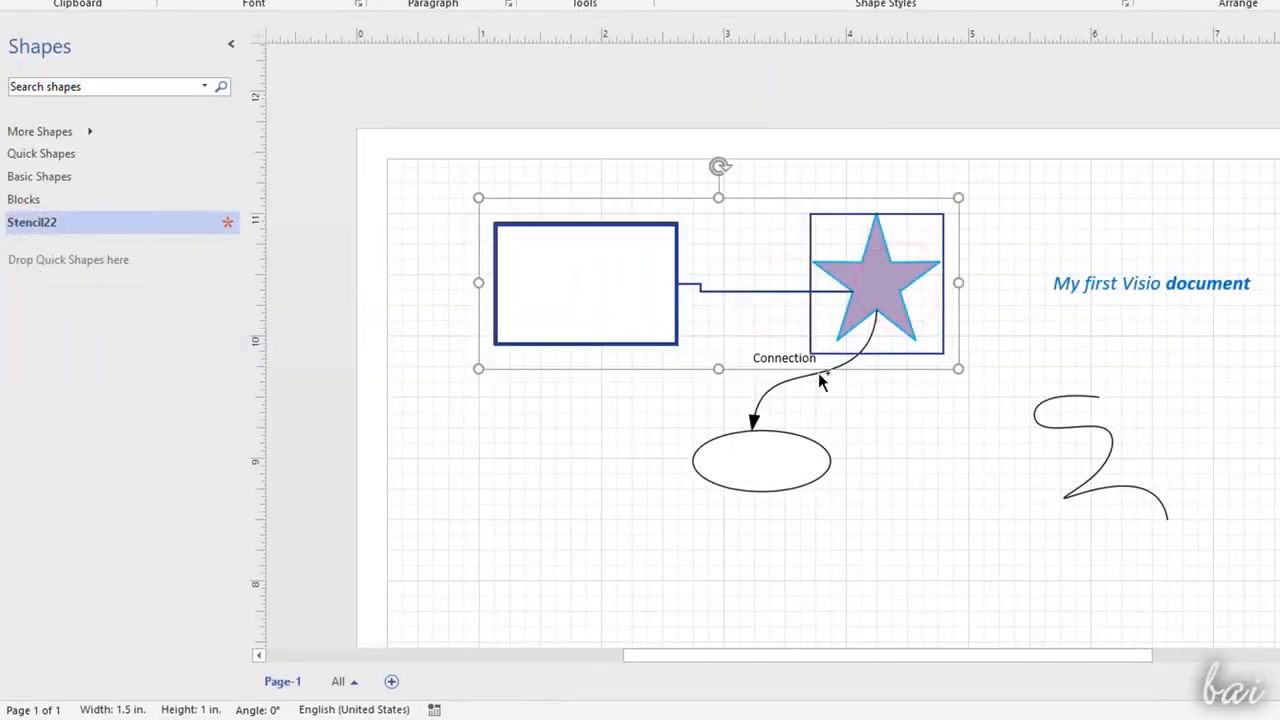
{"action": "left_click", "coordinate": [818, 390], "text": "shift"}
{"action": "left_click", "coordinate": [815, 470], "text": "shift"}
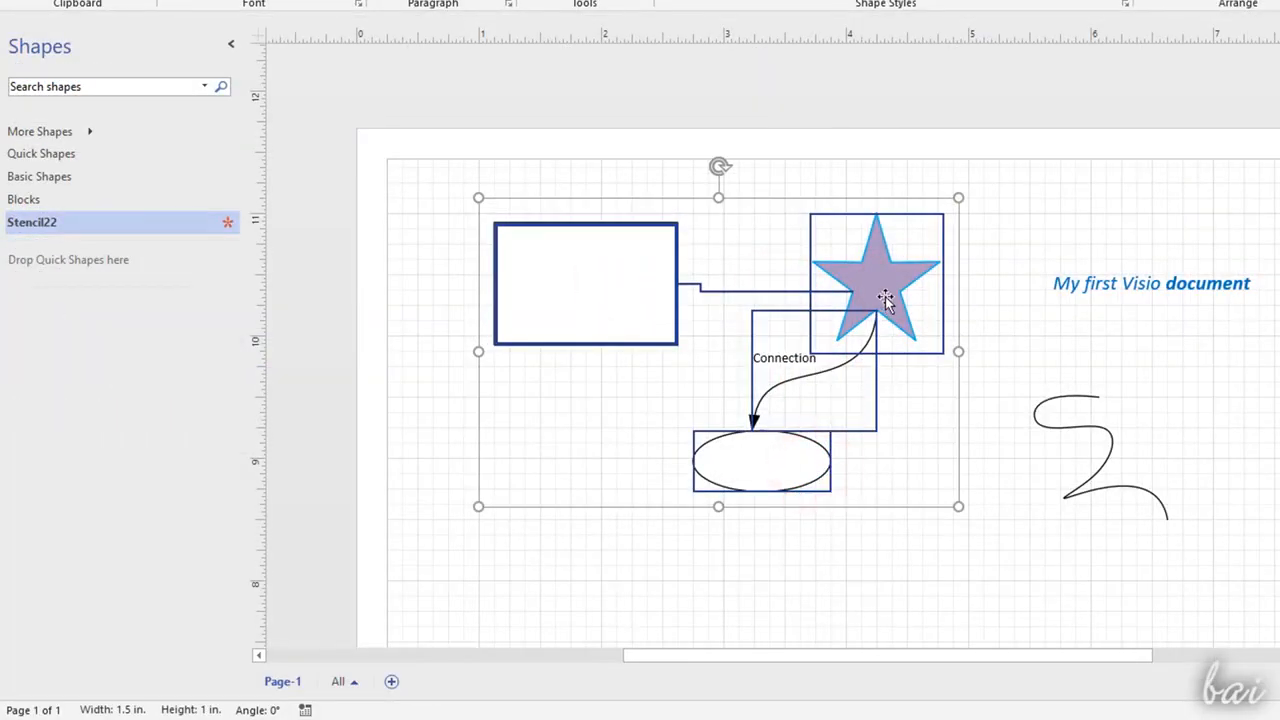
{"action": "left_click_drag", "start_coordinate": [886, 298], "coordinate": [89, 270]}
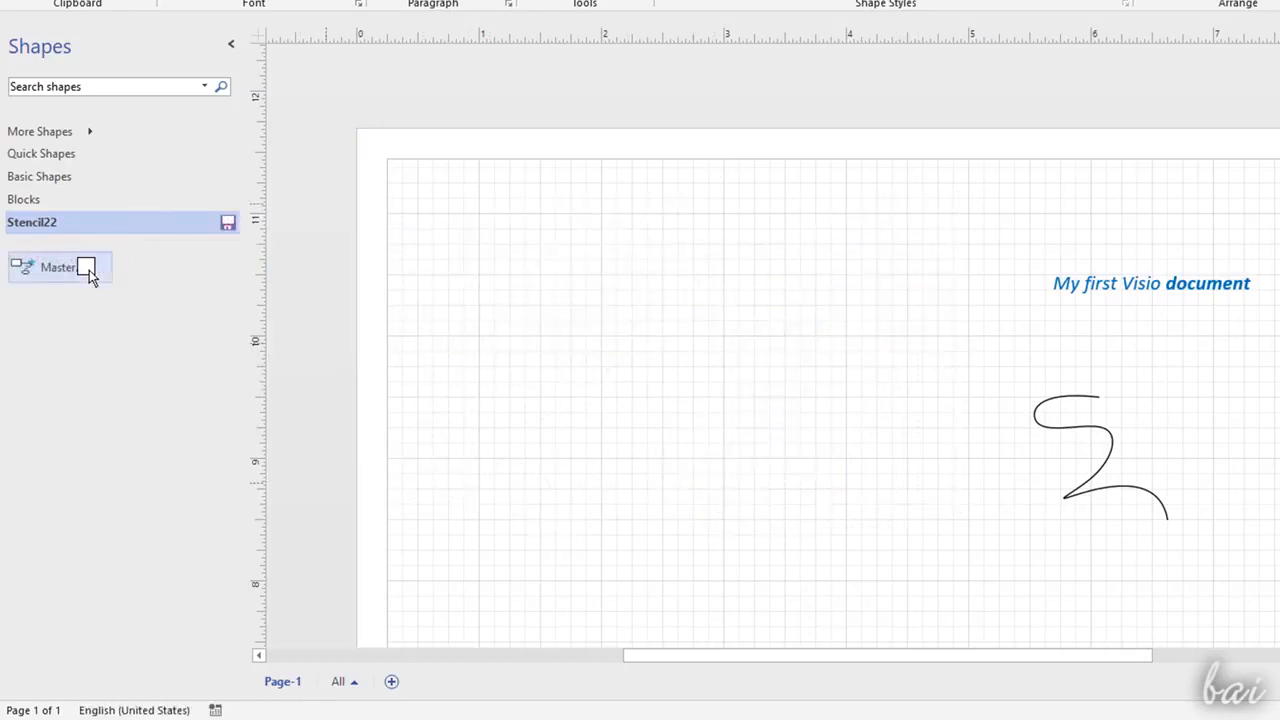
{"action": "left_click", "coordinate": [1114, 284]}
{"action": "left_click_drag", "start_coordinate": [1110, 287], "coordinate": [163, 270]}
Step: Rename the master made from the connected shapes as Composition and rename the new stencil as MyStencil
{"action": "left_click", "coordinate": [74, 275]}
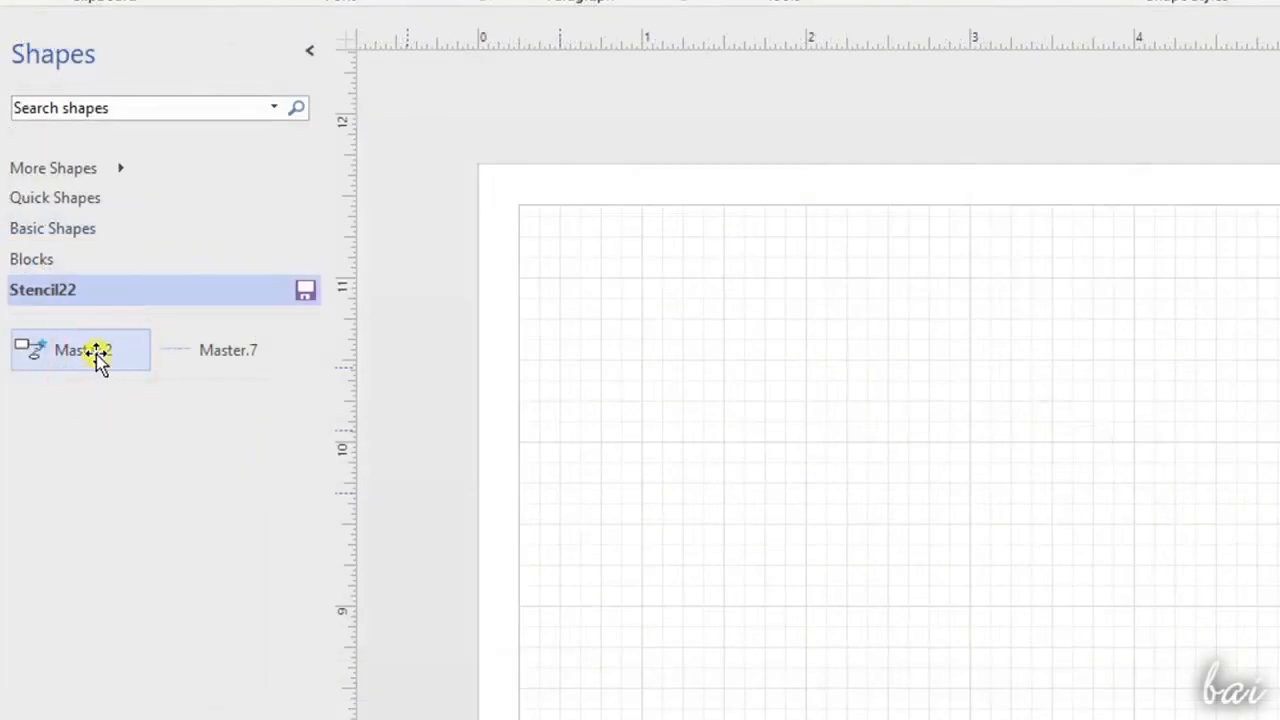
{"action": "right_click", "coordinate": [98, 362]}
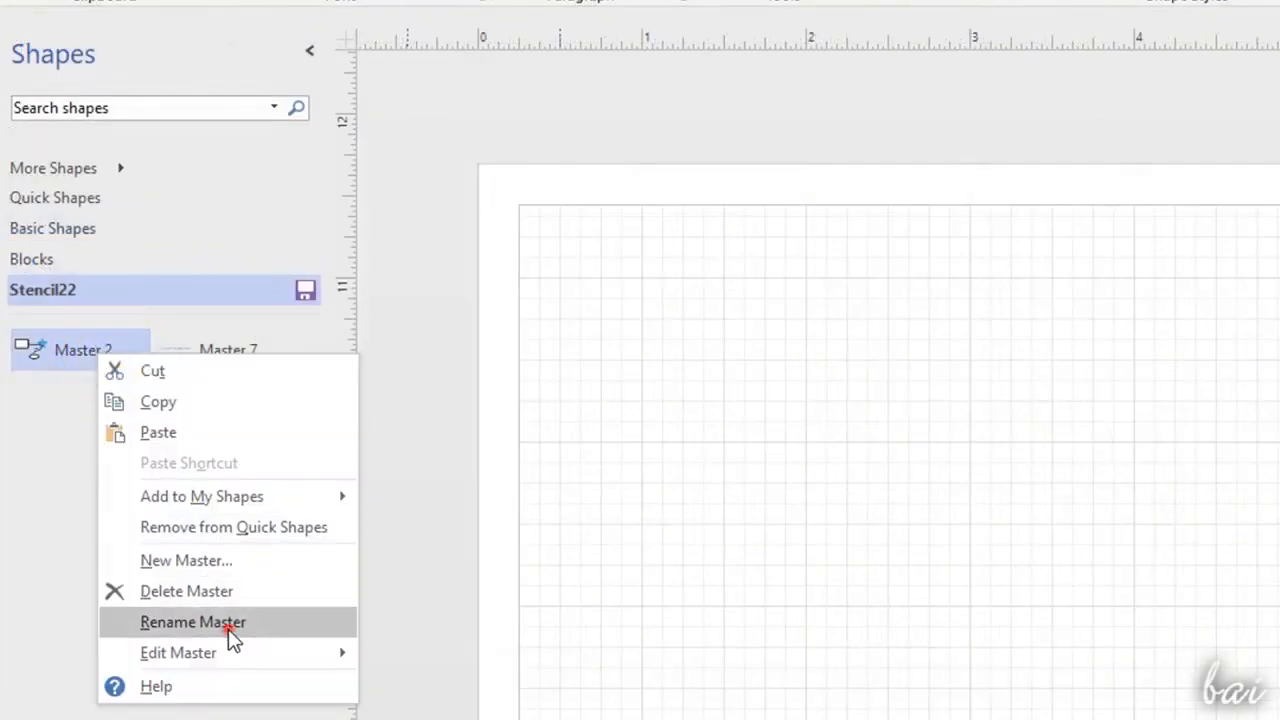
{"action": "left_click", "coordinate": [229, 622]}
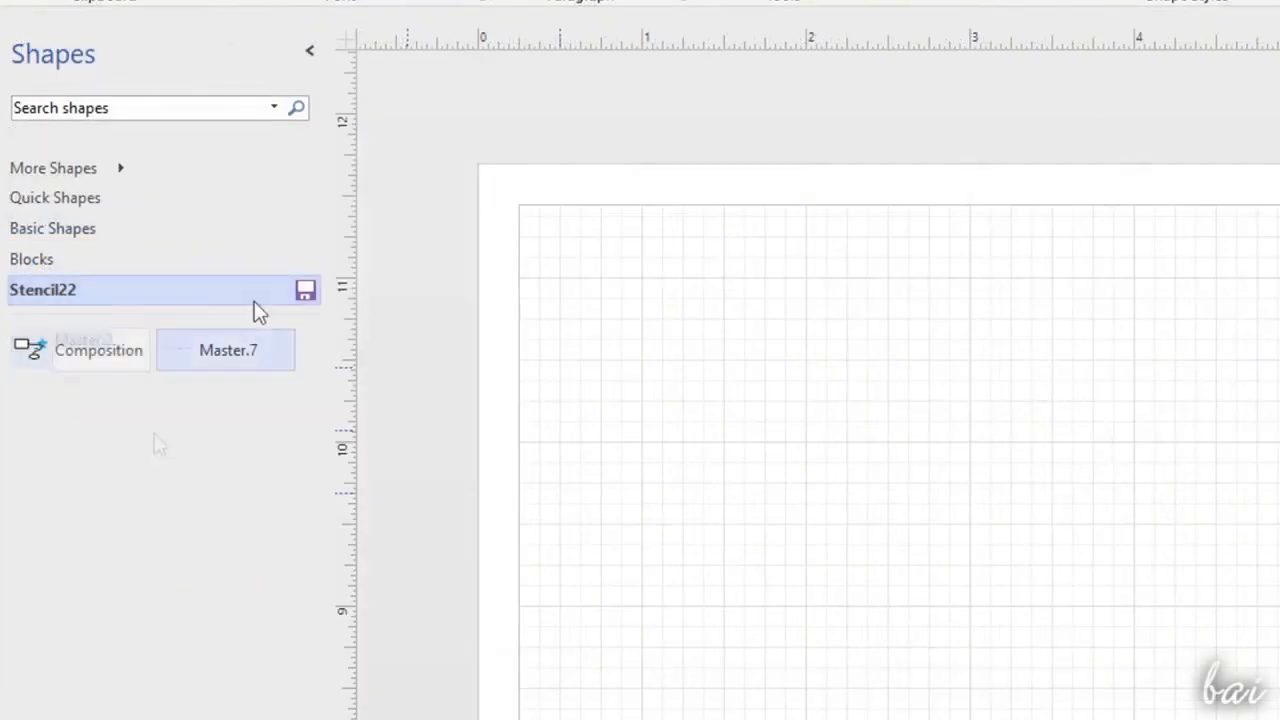
{"action": "right_click", "coordinate": [174, 289]}
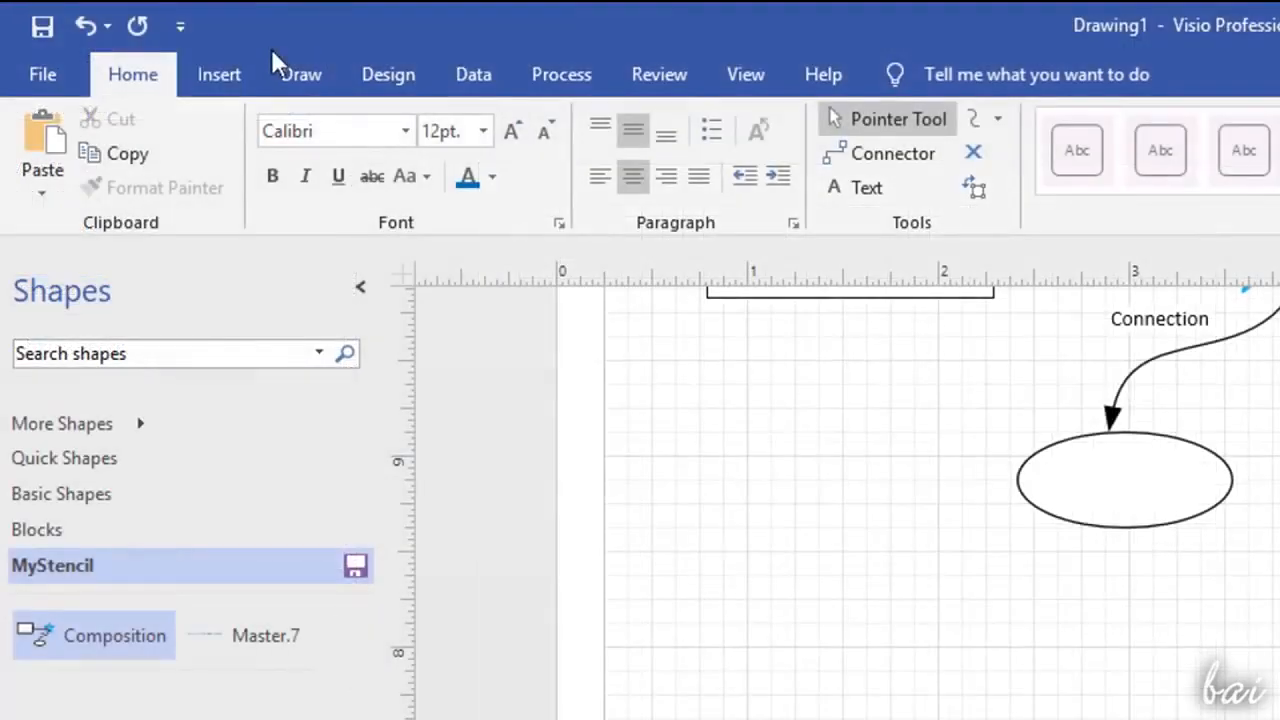
Step: Insert the picture IMG_20170830_154511.jpg from the MyPictures folder
{"action": "left_click", "coordinate": [229, 76]}
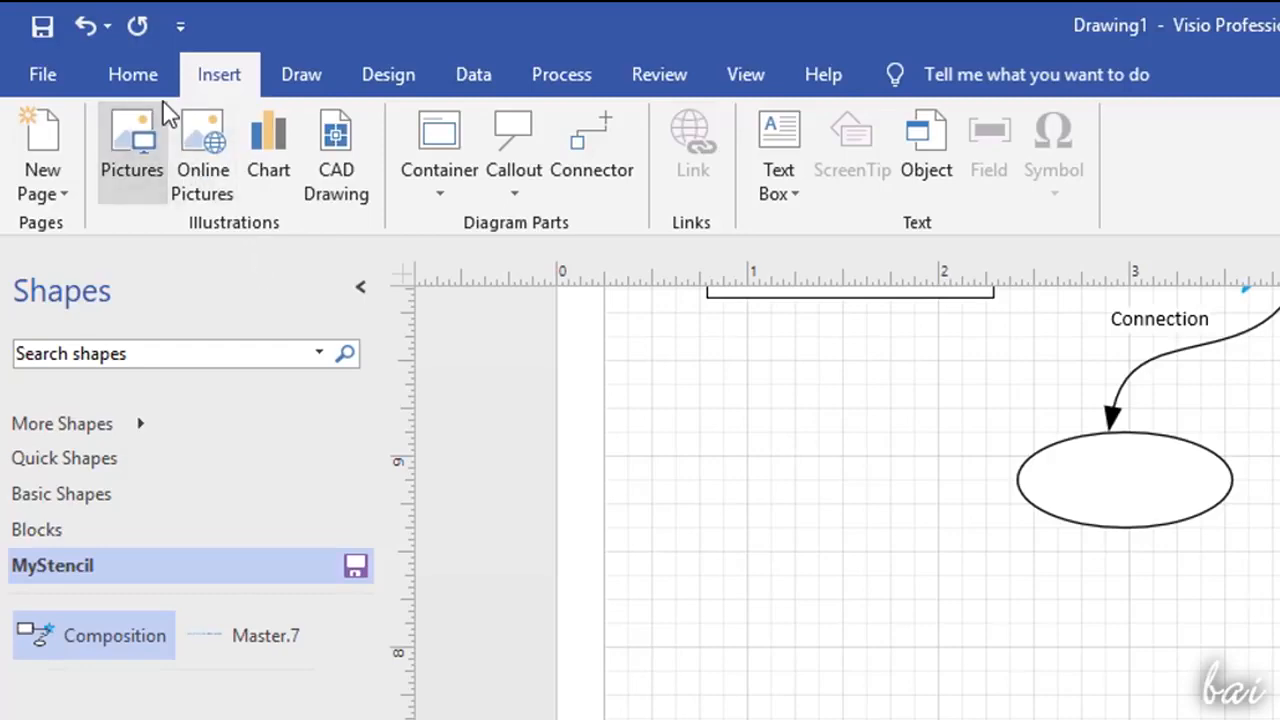
{"action": "left_click", "coordinate": [138, 156]}
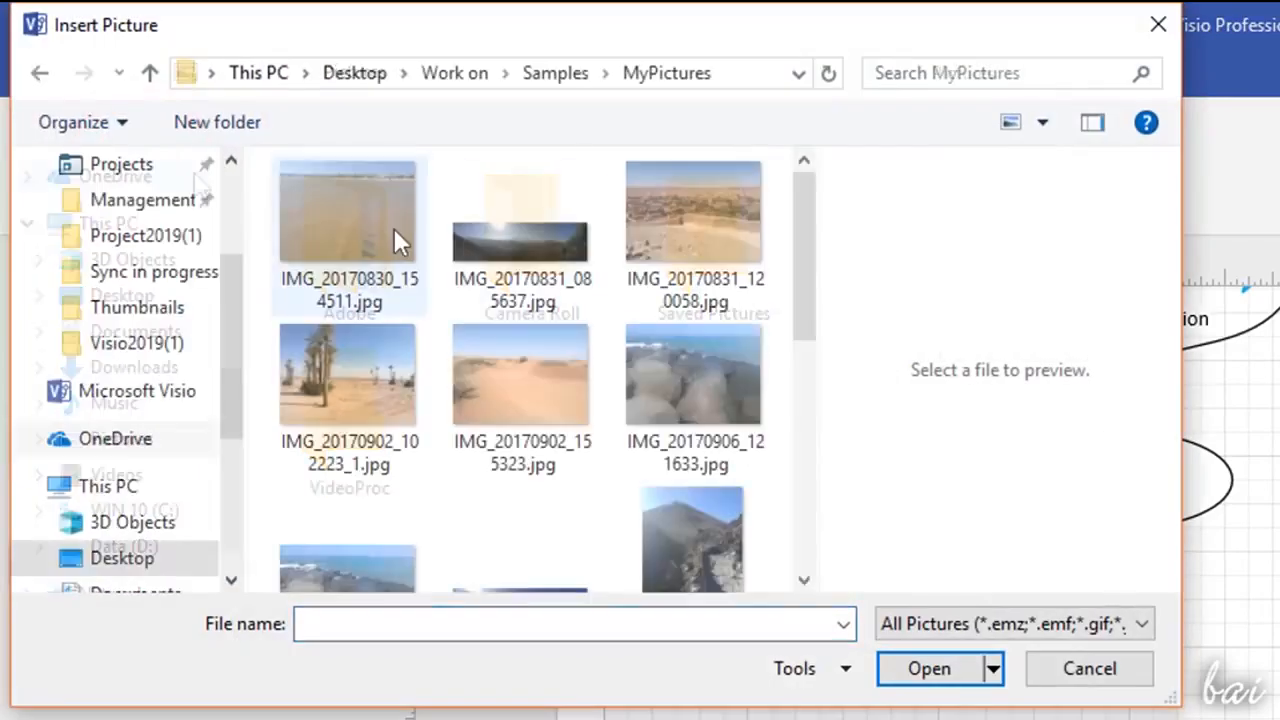
{"action": "left_click", "coordinate": [389, 231]}
{"action": "left_click", "coordinate": [914, 669]}
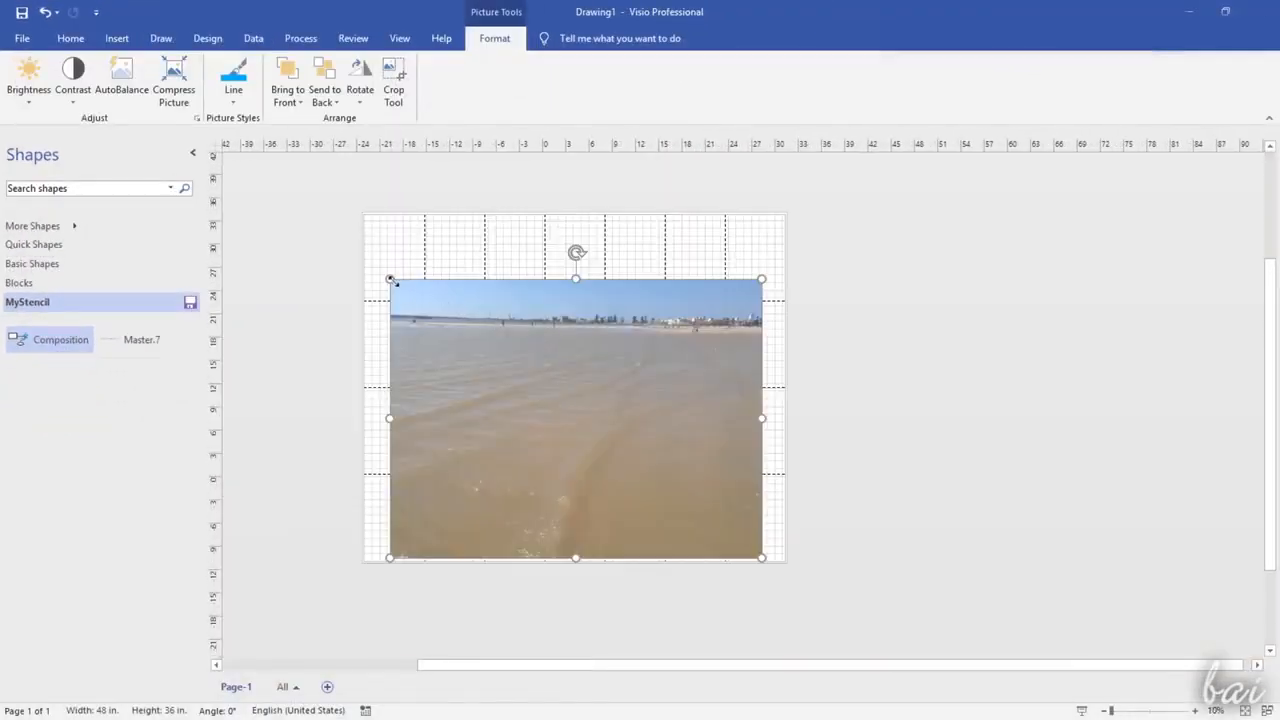
Step: Shrink the beach picture to about 5.17 by 3.88 in and place it on the page below the ellipse
{"action": "left_click_drag", "start_coordinate": [392, 281], "coordinate": [713, 520]}
{"action": "left_click_drag", "start_coordinate": [737, 538], "coordinate": [582, 443]}
{"action": "scroll", "coordinate": [571, 430], "scroll_direction": "up", "scroll_amount": 5}
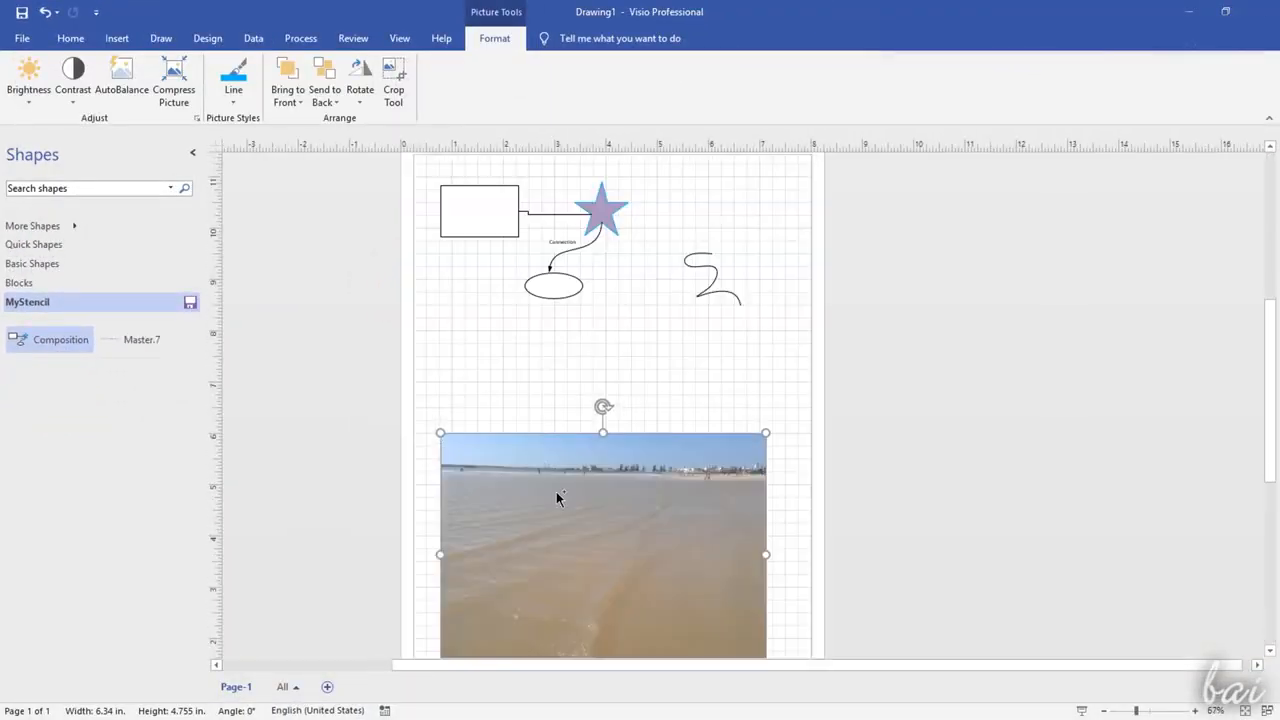
{"action": "left_click_drag", "start_coordinate": [586, 499], "coordinate": [594, 422]}
{"action": "left_click_drag", "start_coordinate": [594, 422], "coordinate": [594, 407]}
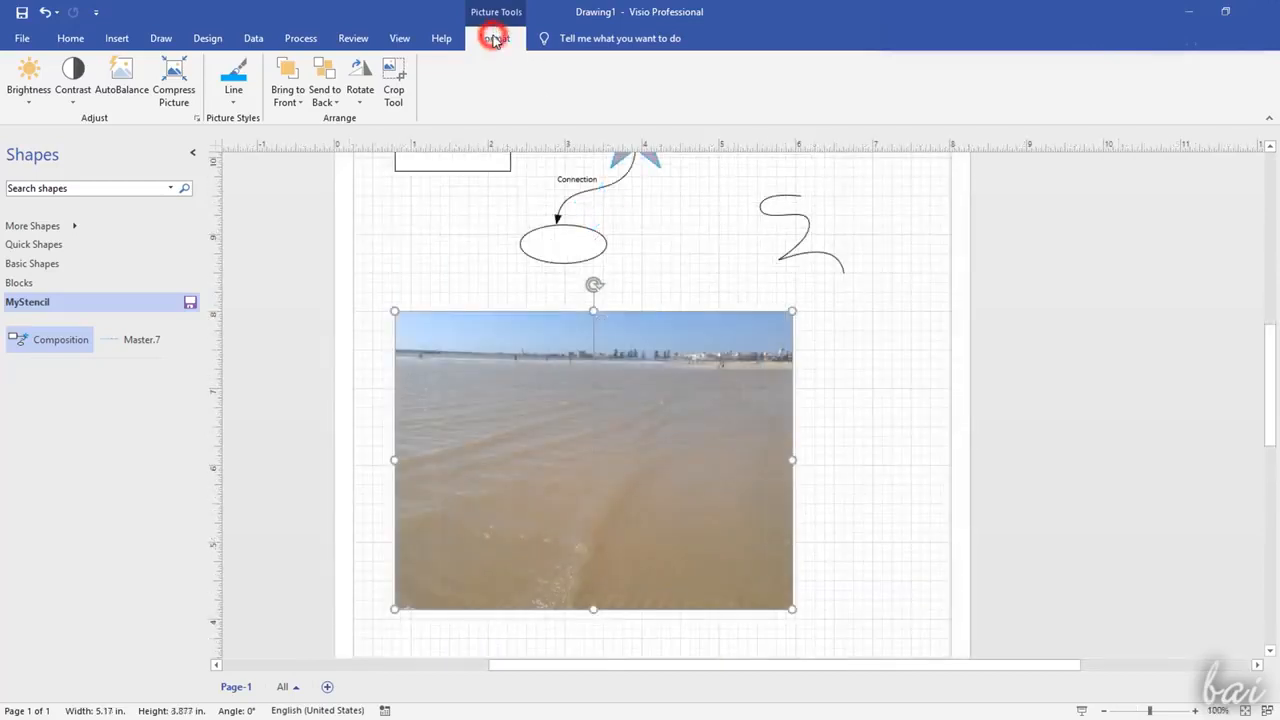
Step: Preview the brightness and contrast presets on the beach picture
{"action": "left_click", "coordinate": [24, 80]}
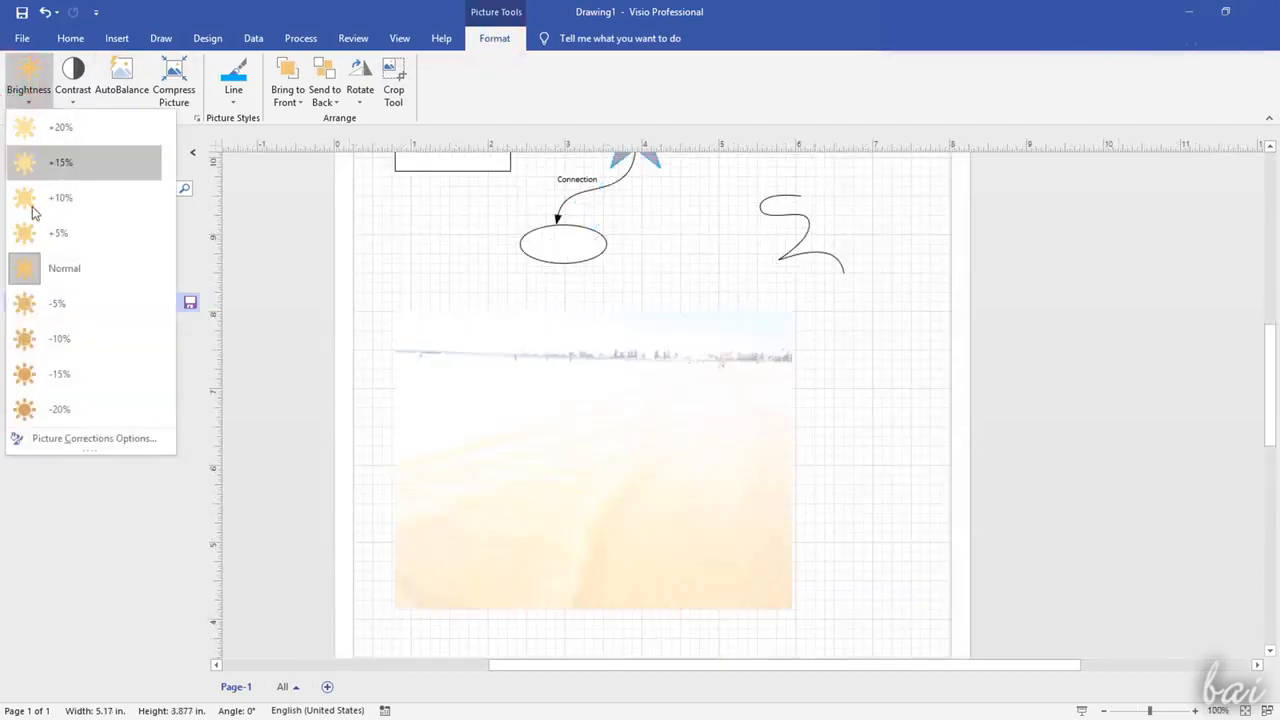
{"action": "left_click", "coordinate": [73, 76]}
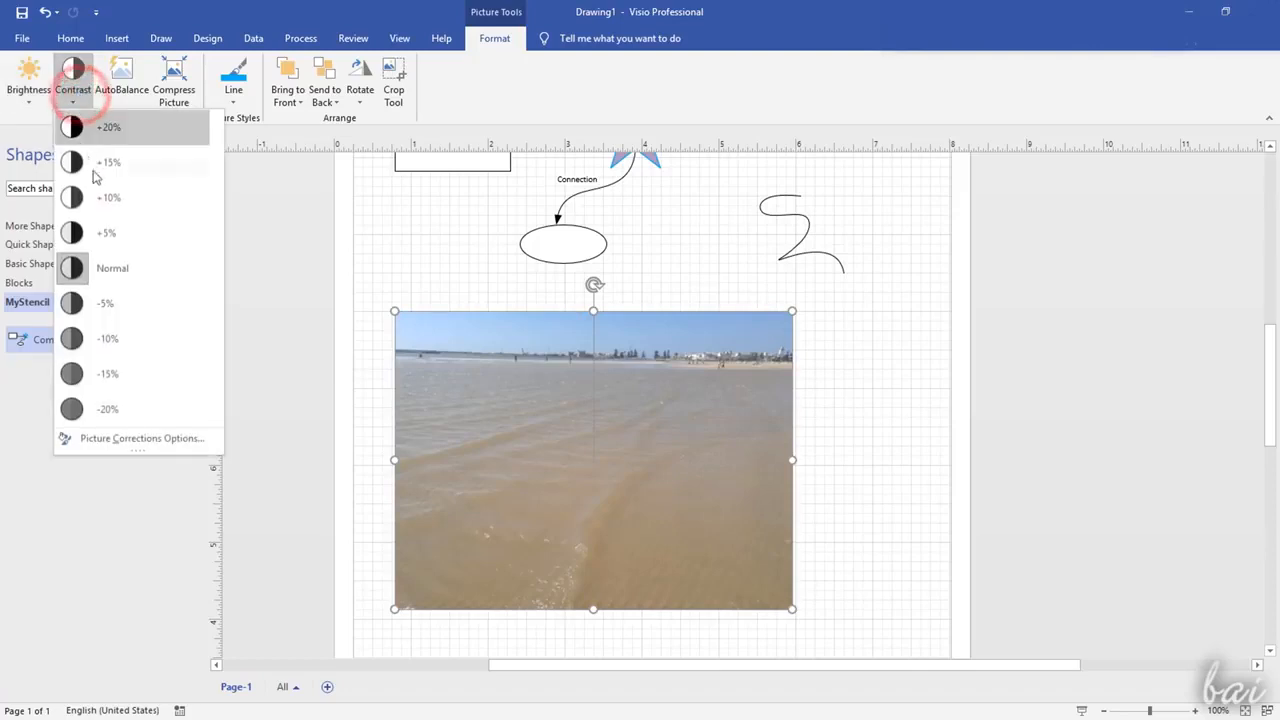
Step: Give the beach picture a 3 pt outline and crop it inward from its upper-left corner
{"action": "left_click", "coordinate": [233, 88]}
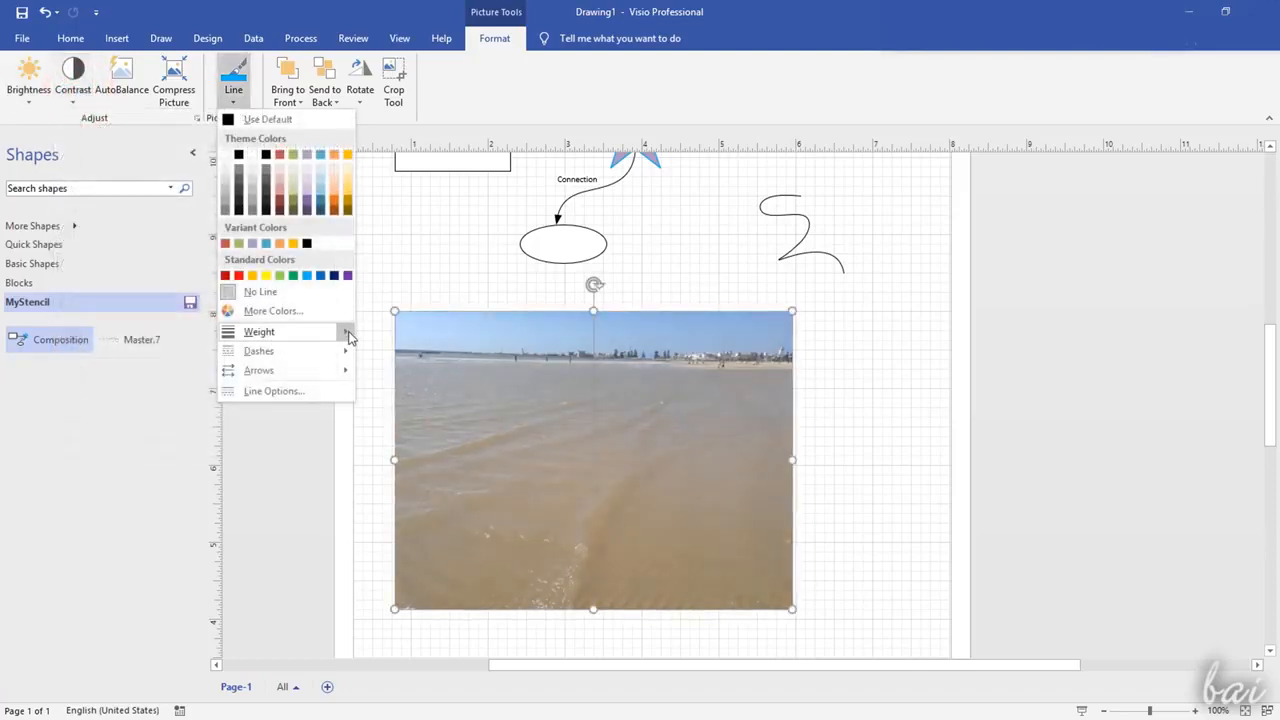
{"action": "mouse_move", "coordinate": [344, 334]}
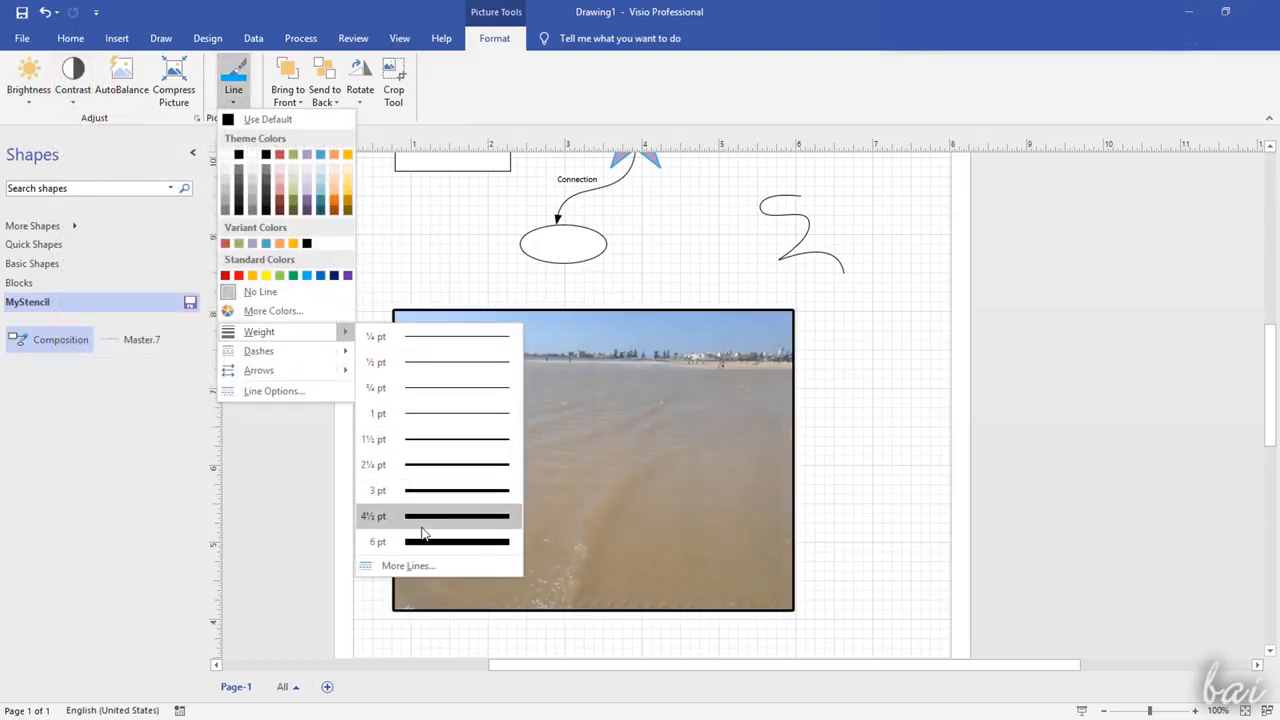
{"action": "left_click", "coordinate": [437, 492]}
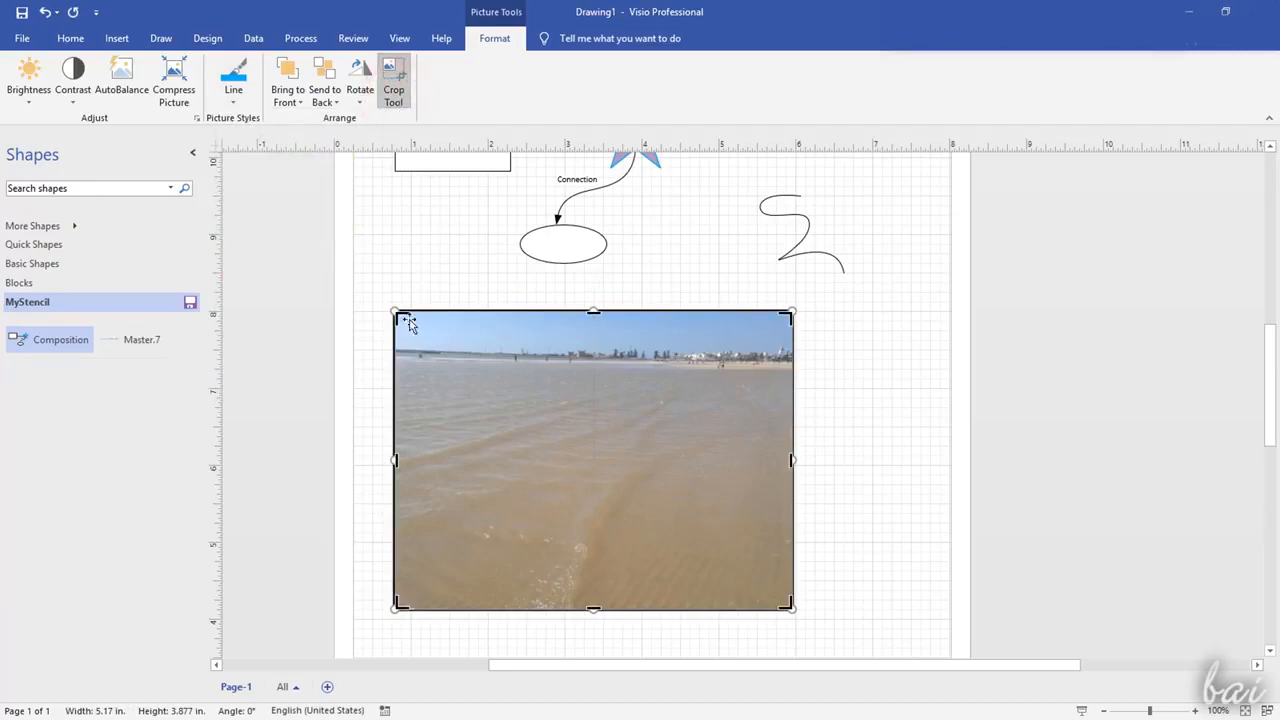
{"action": "left_click_drag", "start_coordinate": [398, 316], "coordinate": [475, 451]}
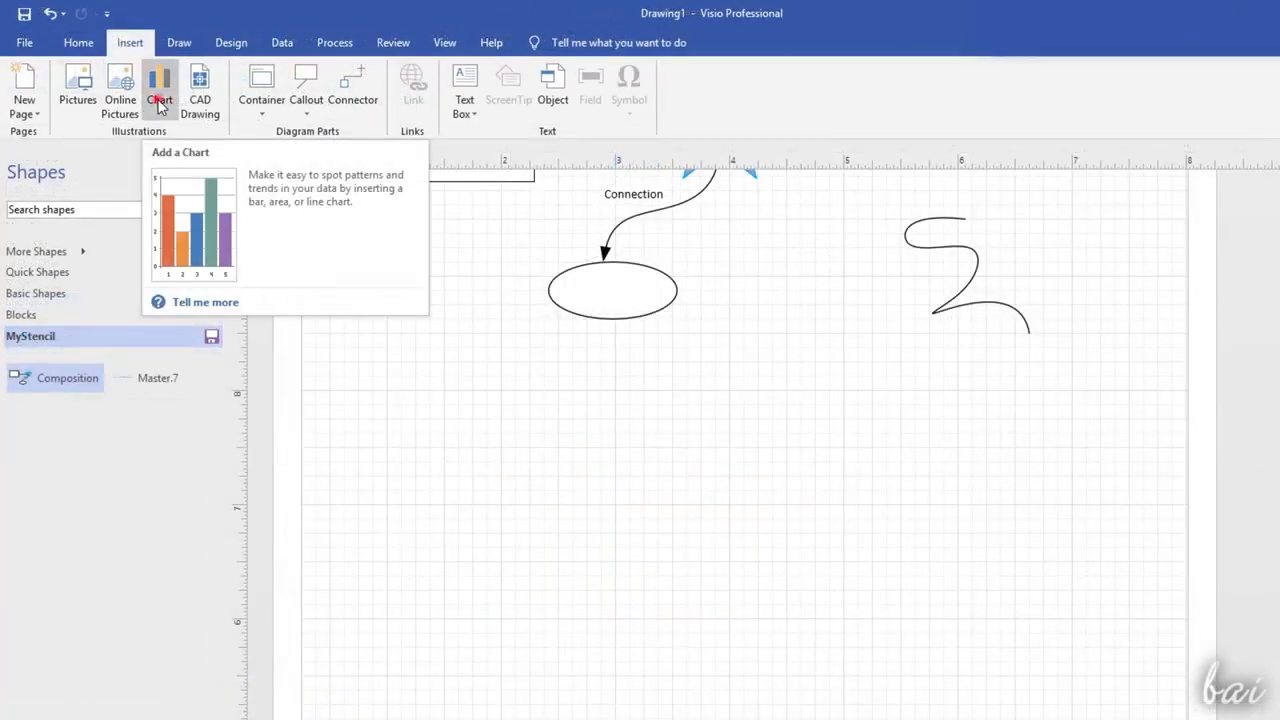
Step: Insert a chart below the shapes and move its datasheet window away from the chart
{"action": "left_click", "coordinate": [160, 102]}
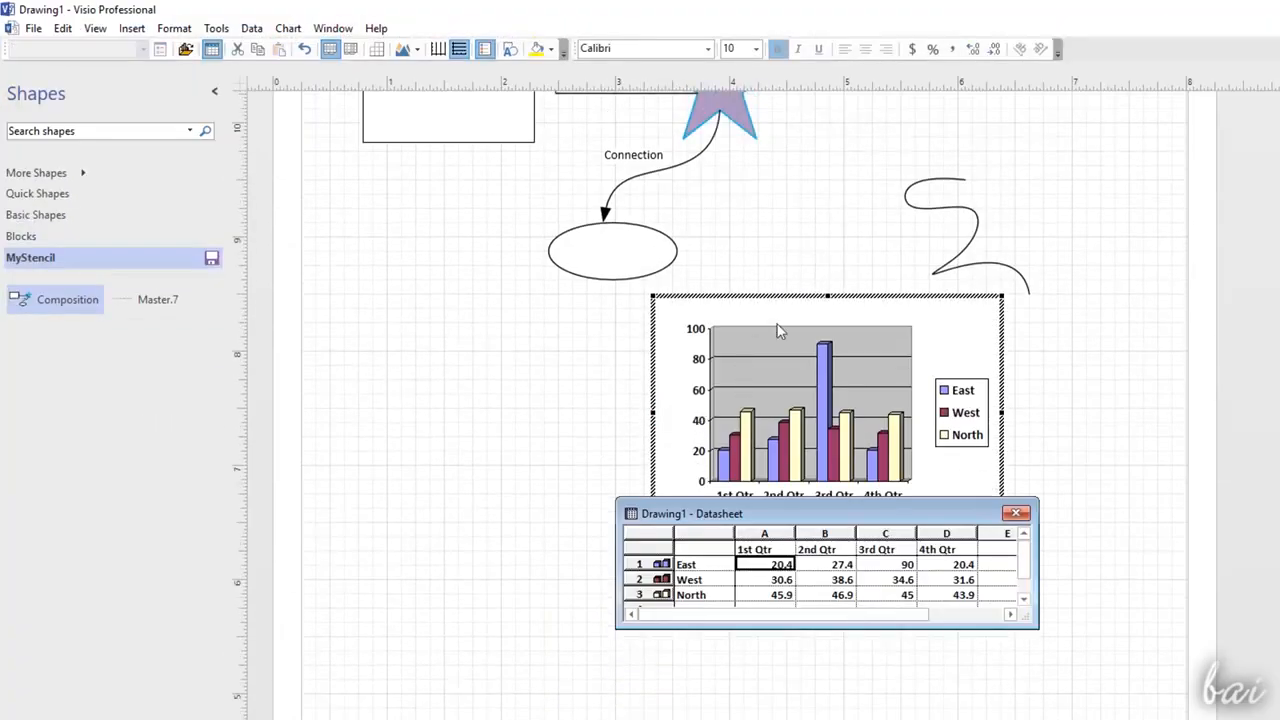
{"action": "left_click_drag", "start_coordinate": [917, 516], "coordinate": [668, 549]}
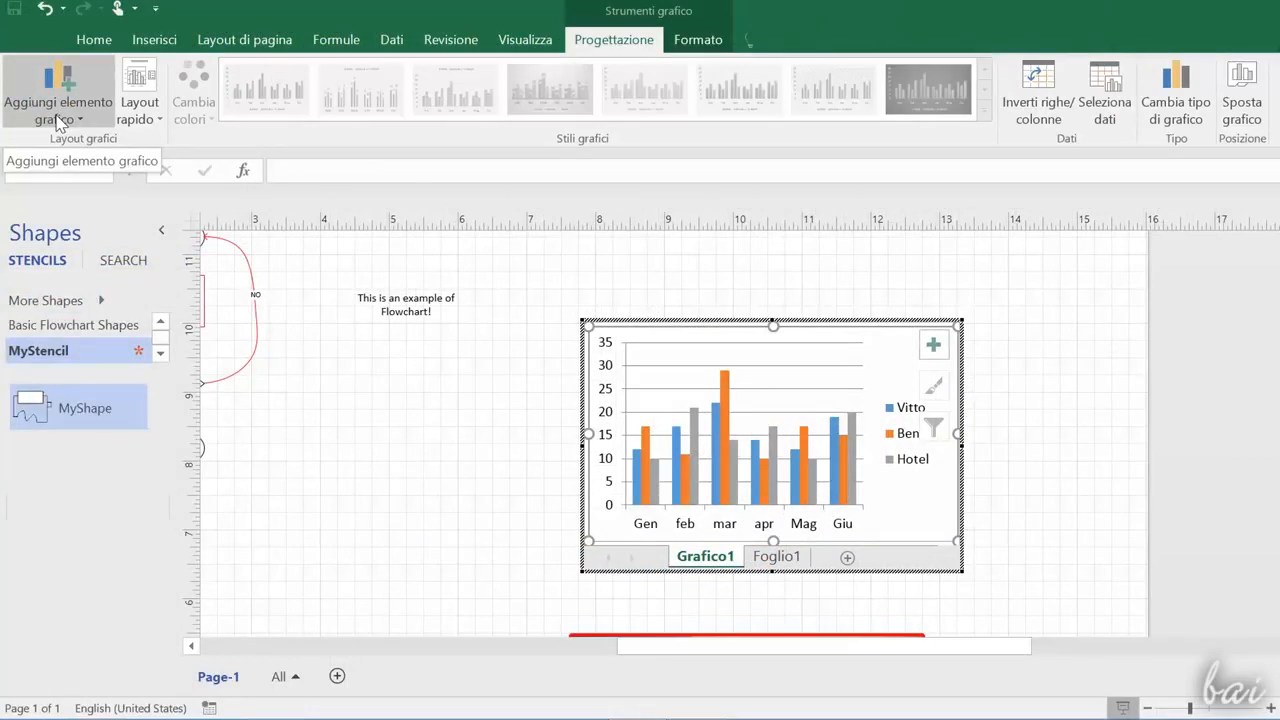
{"action": "left_click", "coordinate": [97, 113]}
{"action": "left_click", "coordinate": [97, 113]}
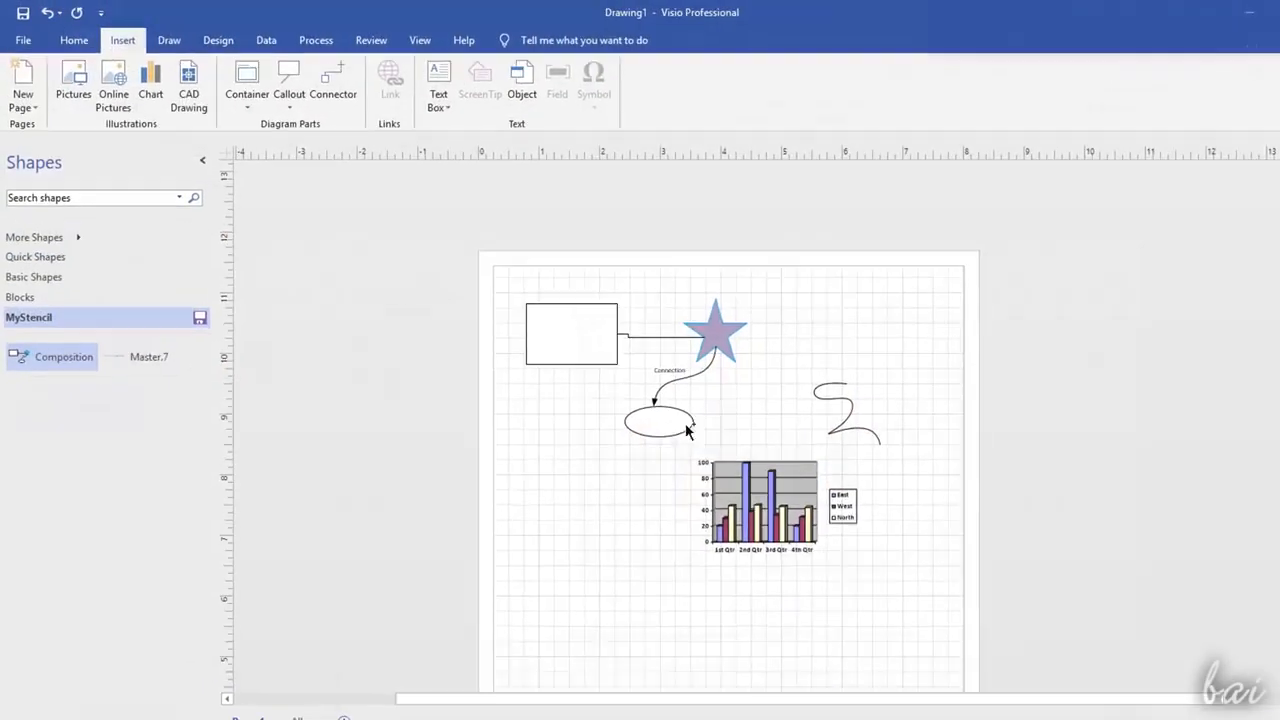
{"action": "scroll", "coordinate": [671, 423], "scroll_direction": "up", "scroll_amount": 2}
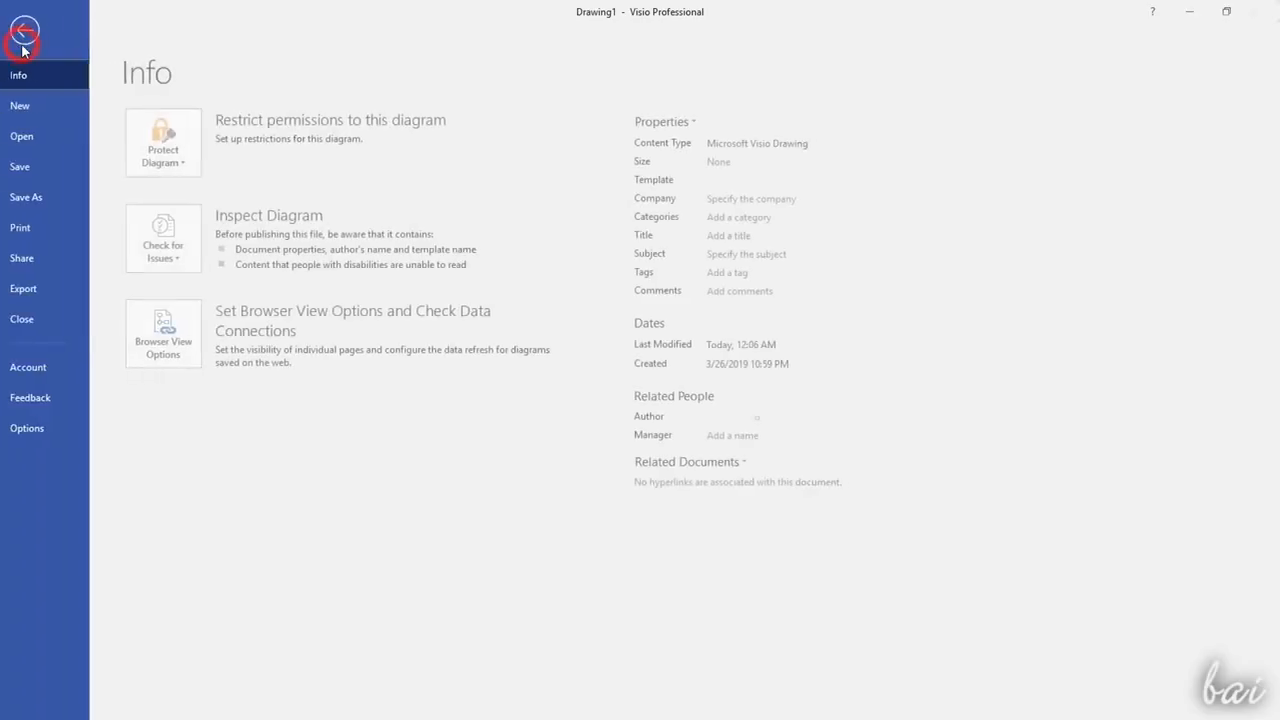
Step: Set up a copy of the drawing in the Documents folder with PDF (*.pdf) as its file type
{"action": "left_click", "coordinate": [22, 38]}
{"action": "left_click", "coordinate": [40, 199]}
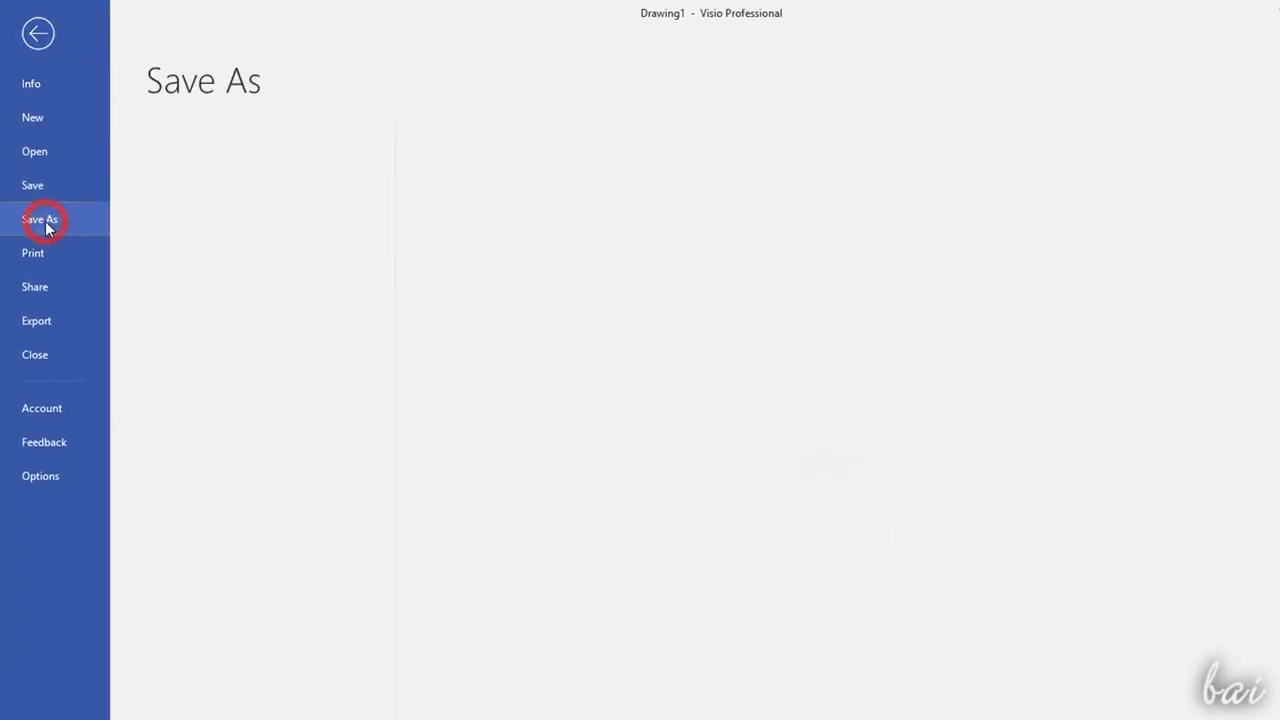
{"action": "left_click", "coordinate": [249, 352]}
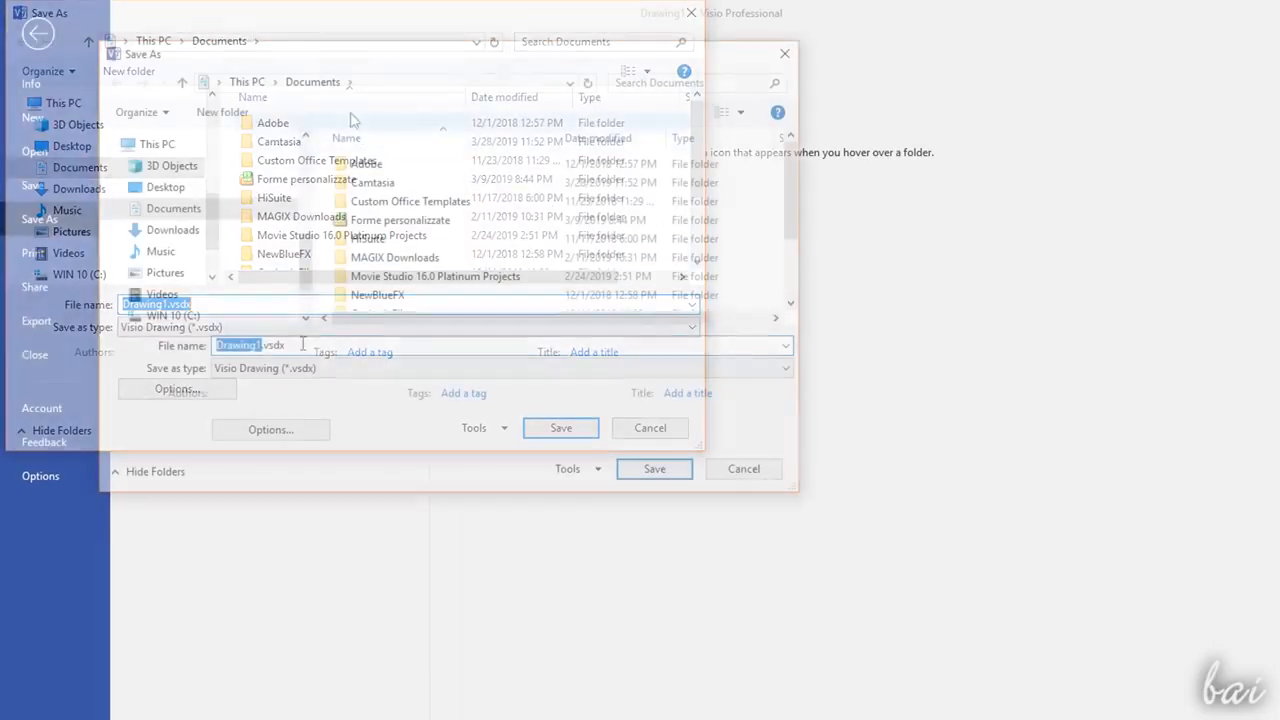
{"action": "left_click", "coordinate": [308, 344]}
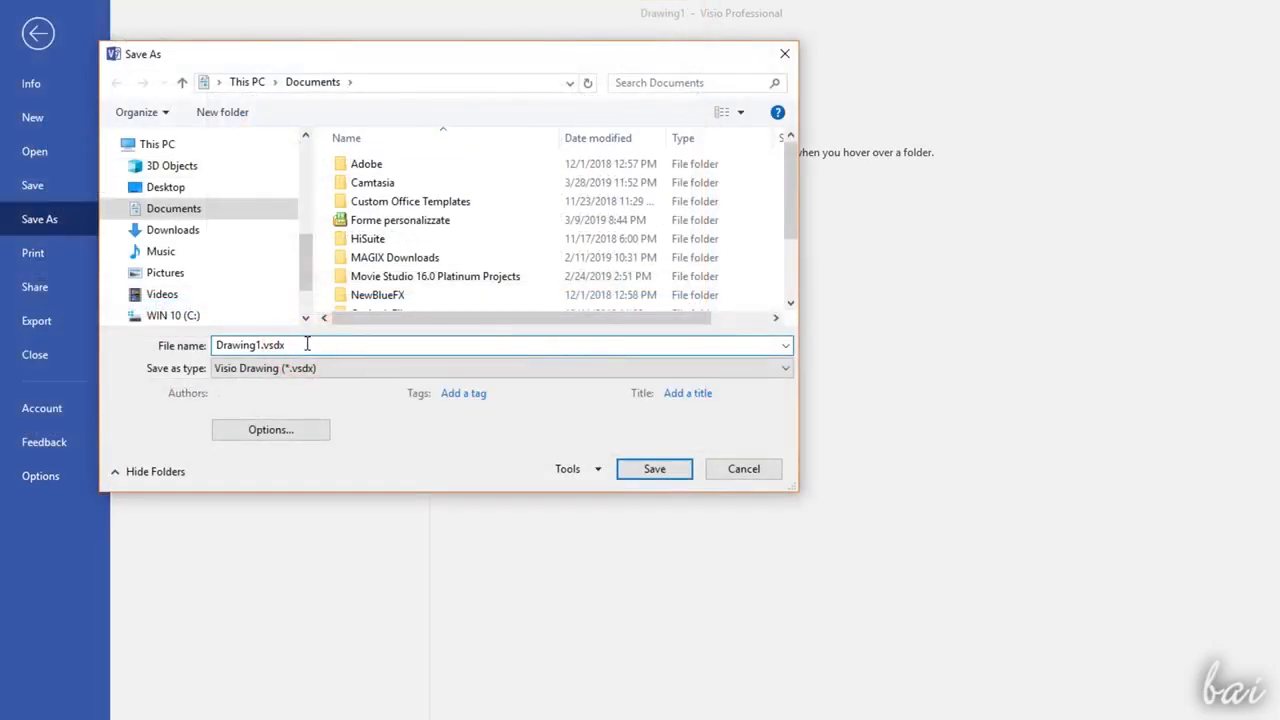
{"action": "left_click", "coordinate": [380, 368]}
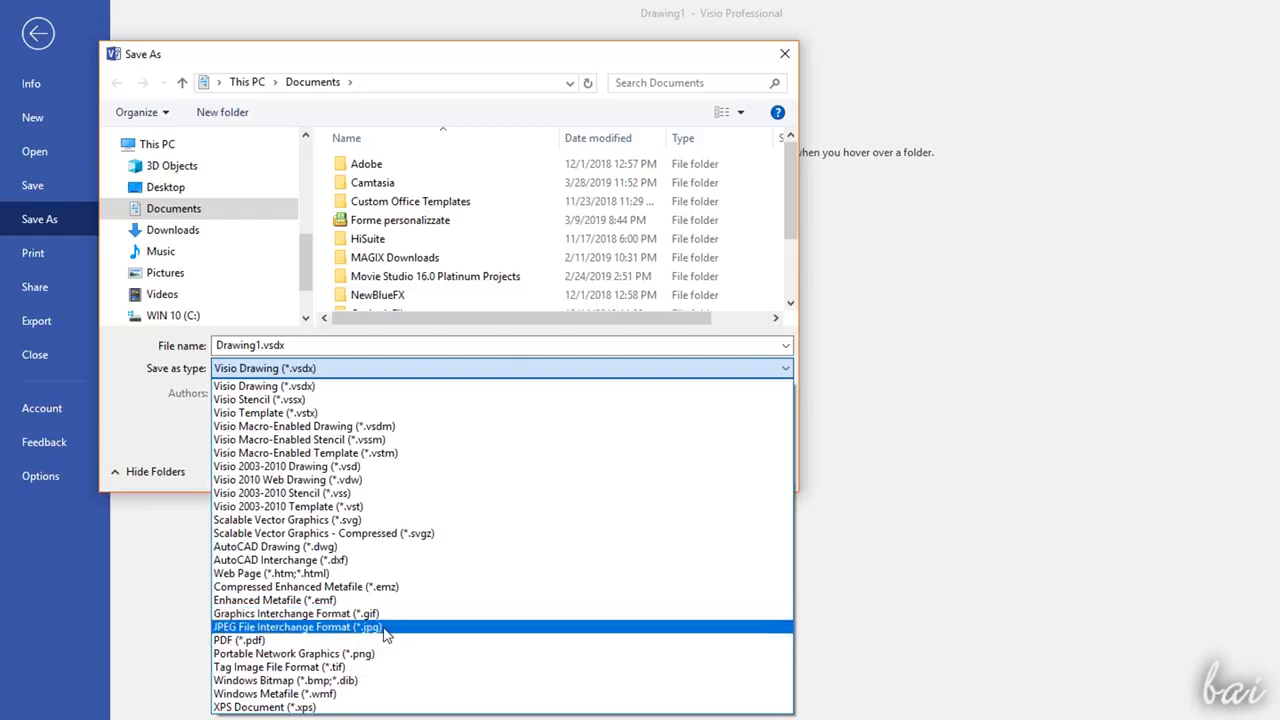
{"action": "left_click", "coordinate": [289, 640]}
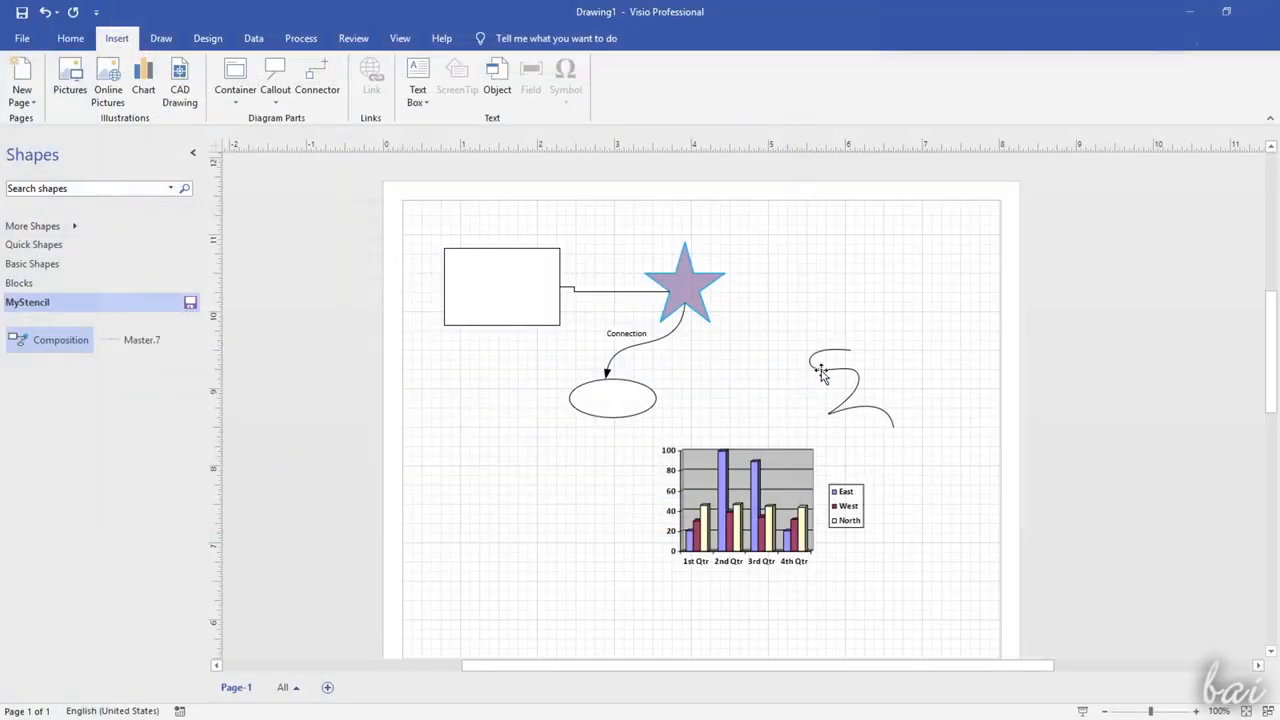
{"action": "left_click", "coordinate": [820, 372]}
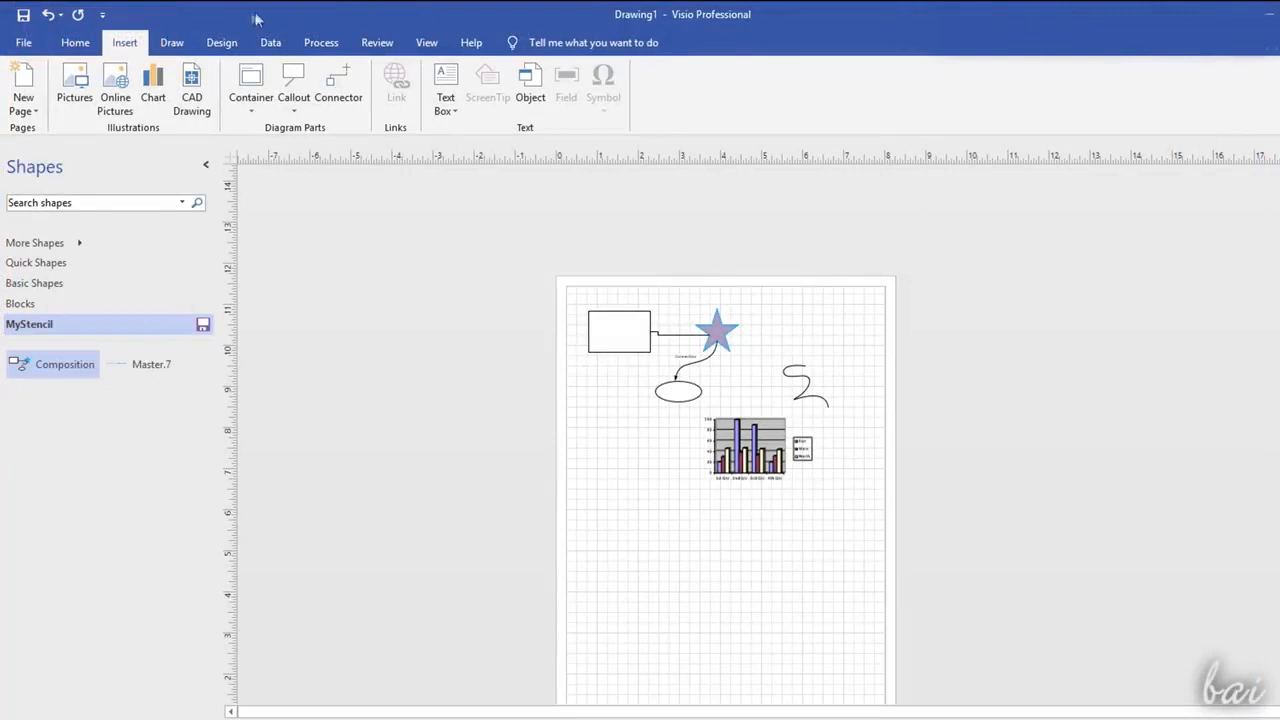
Step: Resize the page to fit the drawing's contents
{"action": "left_click", "coordinate": [222, 42]}
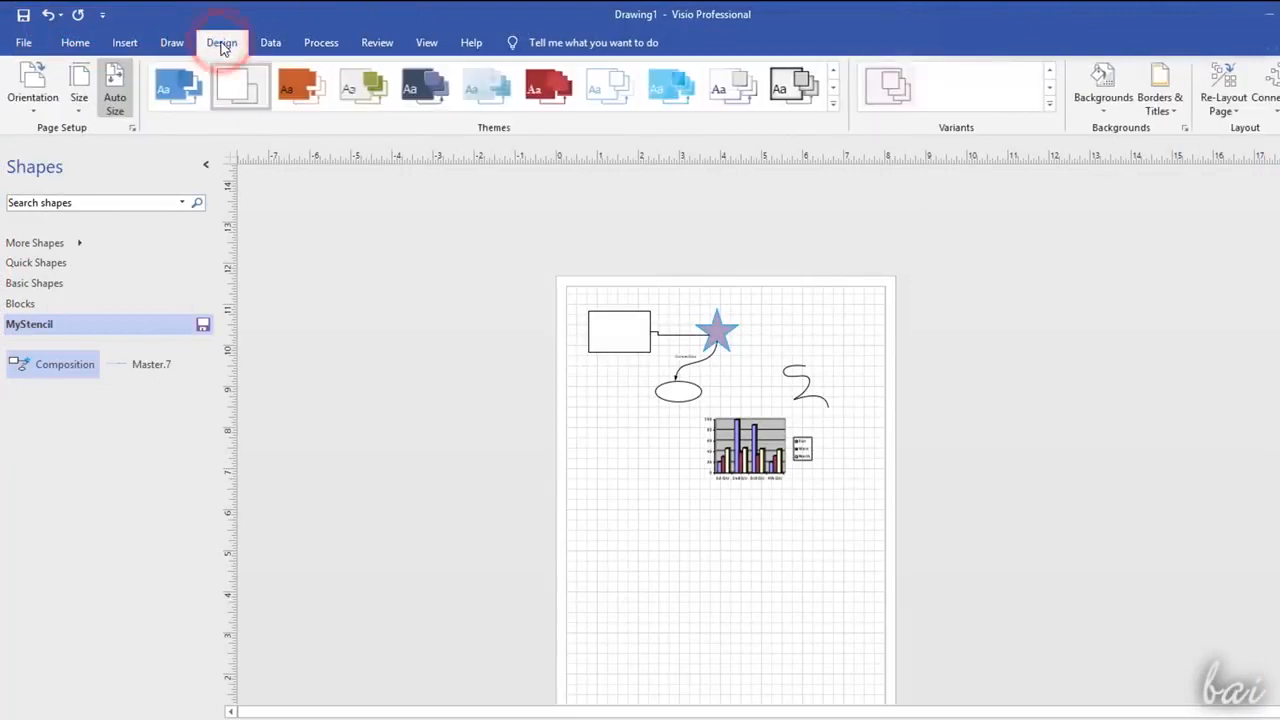
{"action": "left_click", "coordinate": [78, 112]}
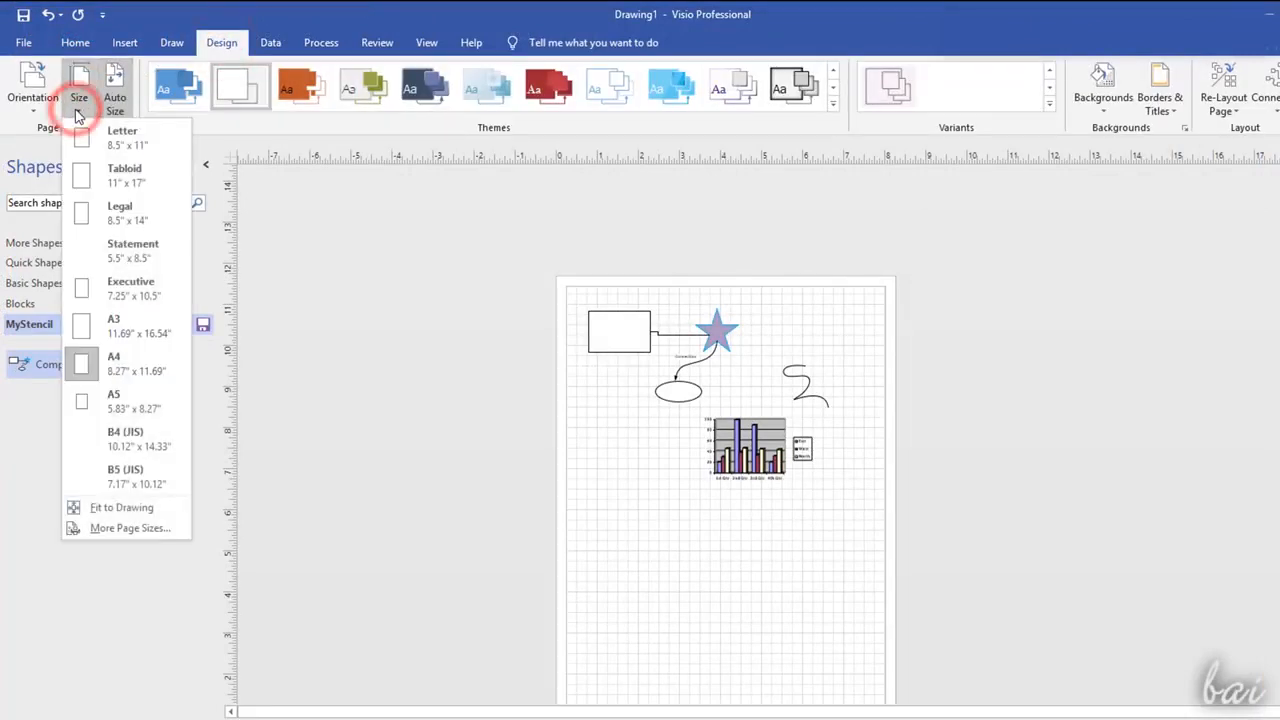
{"action": "left_click", "coordinate": [160, 510]}
{"action": "scroll", "coordinate": [551, 386], "scroll_direction": "down", "scroll_amount": 3}
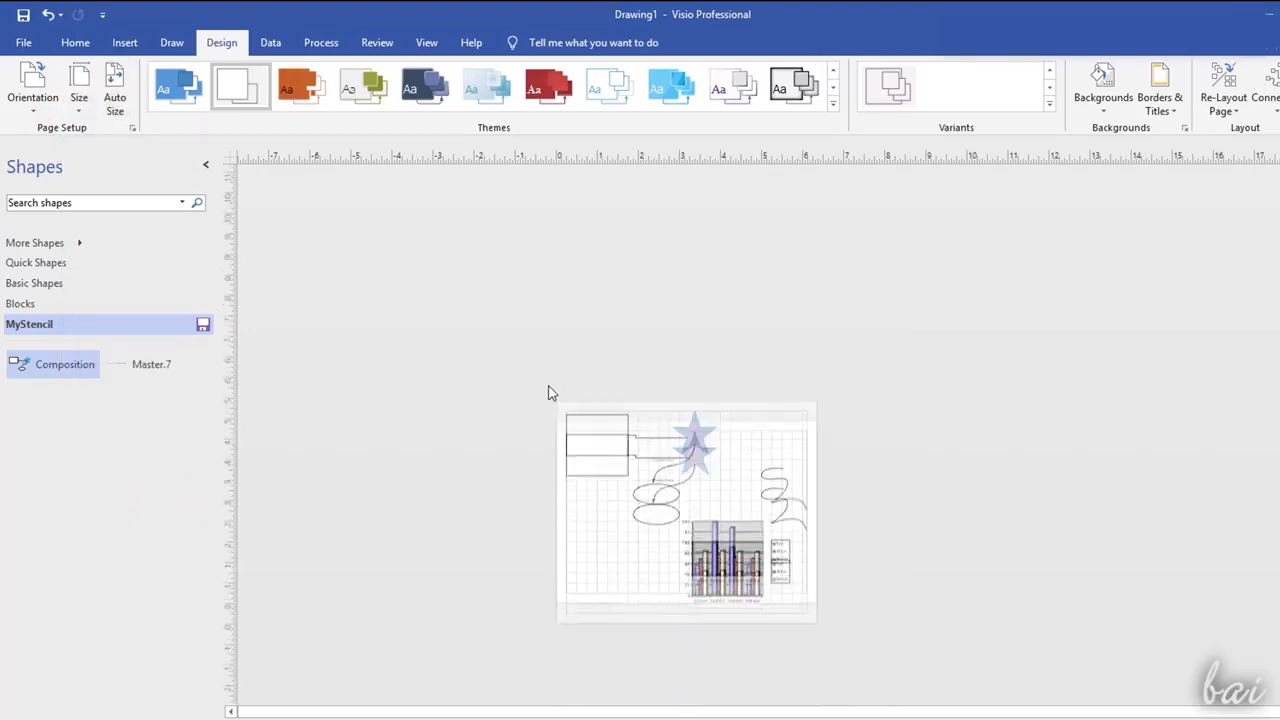
{"action": "scroll", "coordinate": [678, 543], "scroll_direction": "up", "scroll_amount": 2}
{"action": "scroll", "coordinate": [742, 466], "scroll_direction": "up", "scroll_amount": 2}
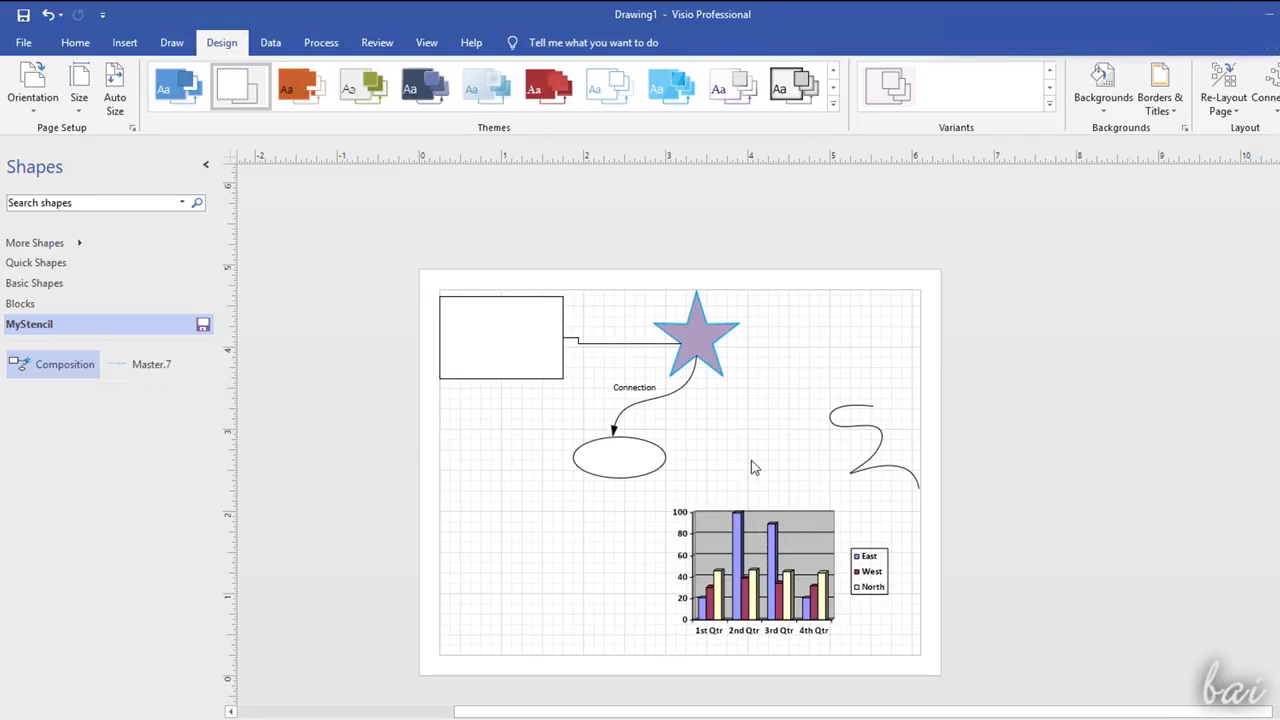
Step: Review the print preview and the collation, orientation, paper size and color options, and return to the drawing
{"action": "left_click", "coordinate": [24, 43]}
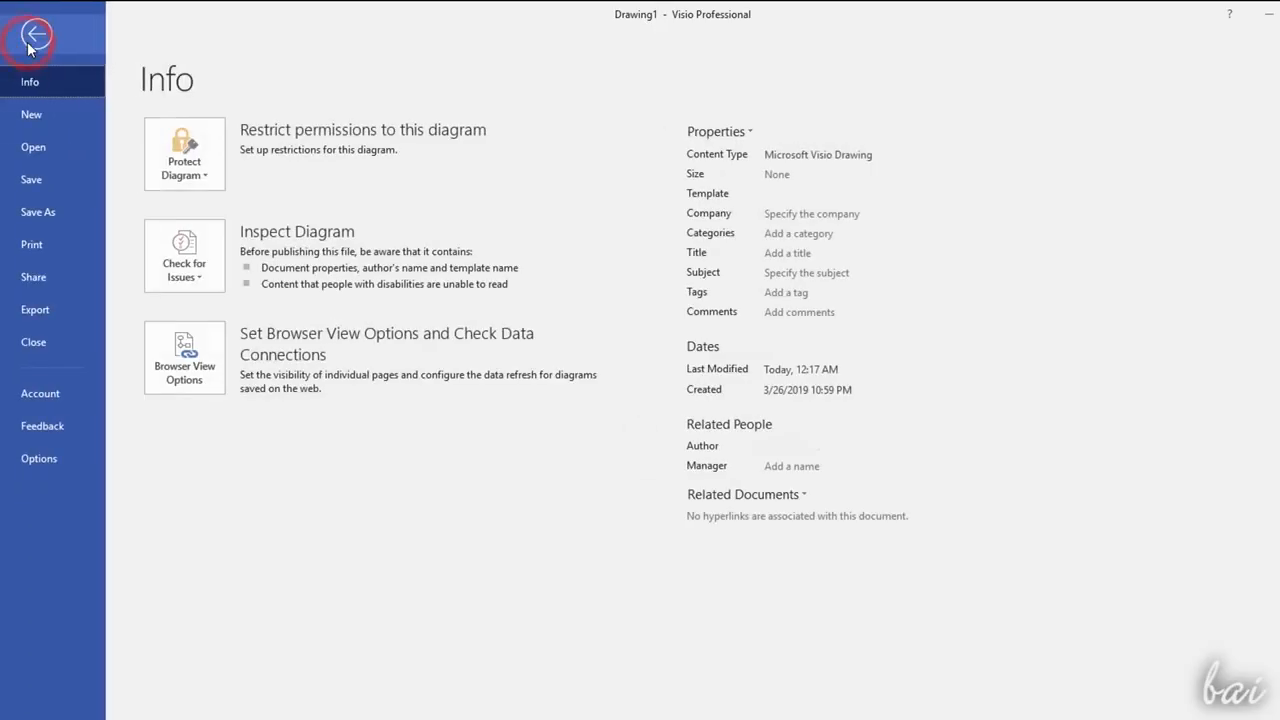
{"action": "left_click", "coordinate": [63, 247]}
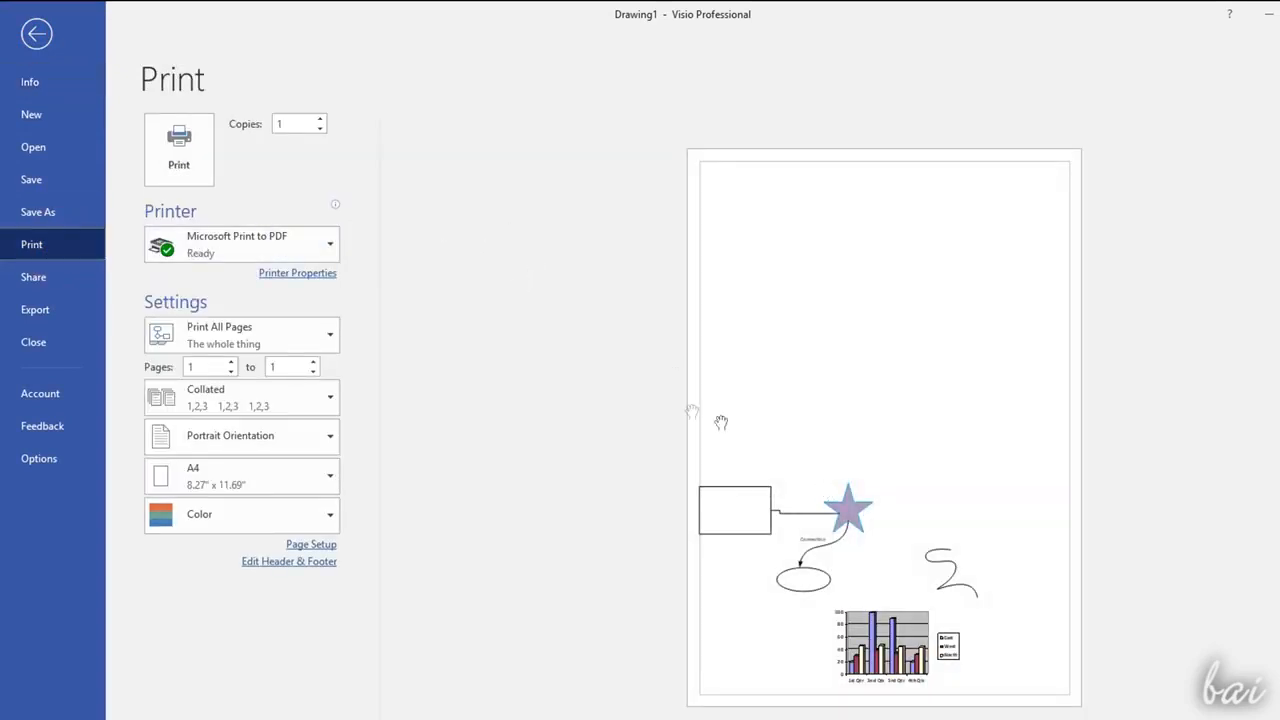
{"action": "left_click", "coordinate": [318, 400]}
{"action": "left_click", "coordinate": [316, 396]}
{"action": "left_click", "coordinate": [324, 437]}
{"action": "left_click", "coordinate": [324, 437]}
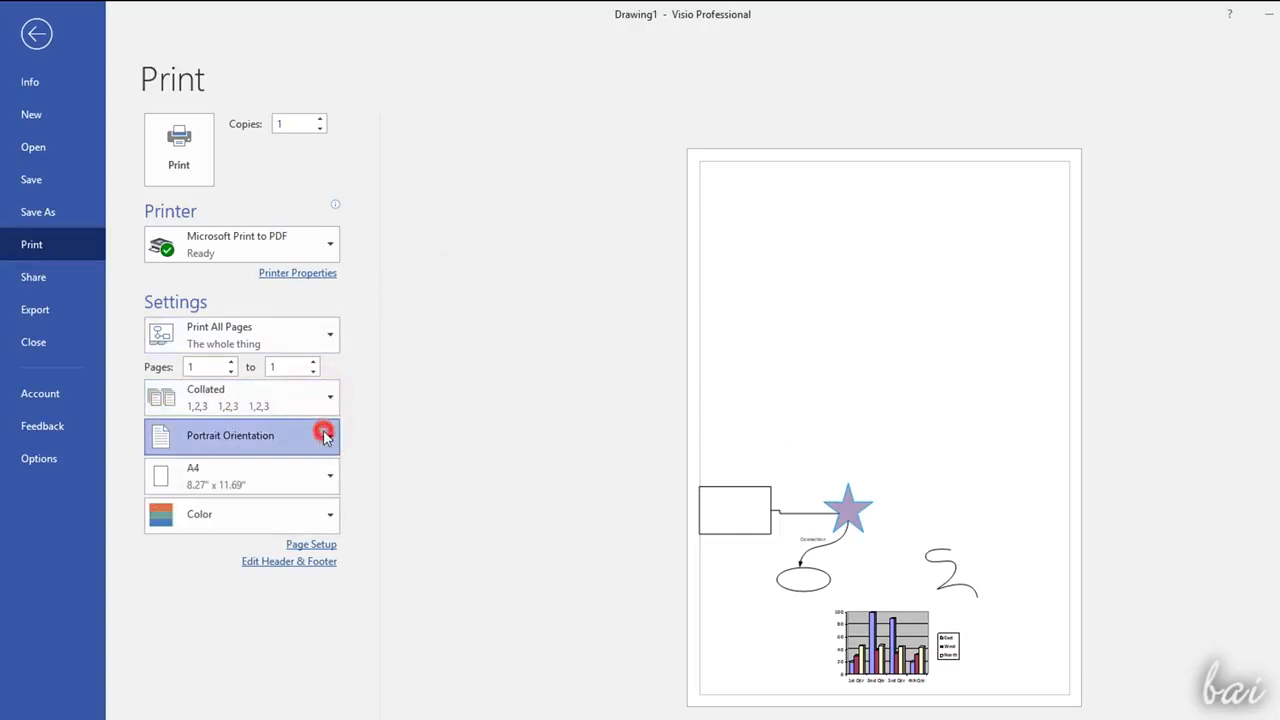
{"action": "left_click", "coordinate": [318, 472]}
{"action": "left_click", "coordinate": [317, 472]}
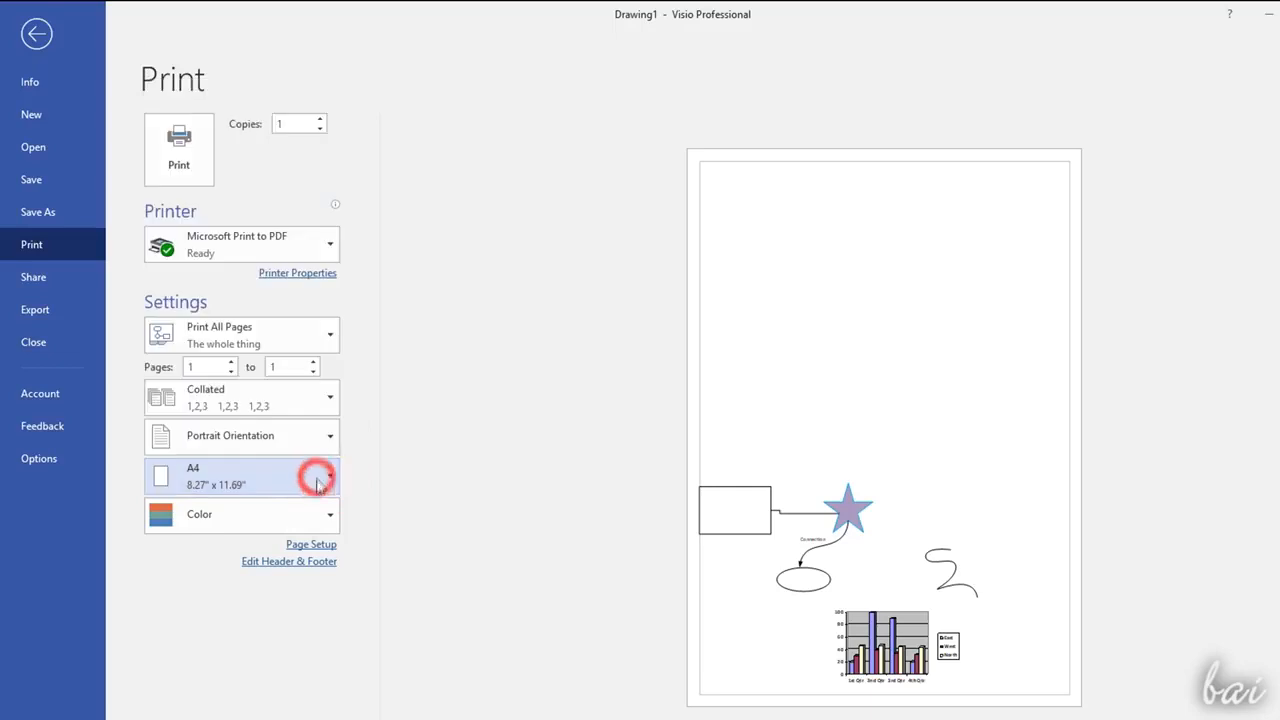
{"action": "left_click", "coordinate": [314, 510]}
{"action": "left_click", "coordinate": [310, 516]}
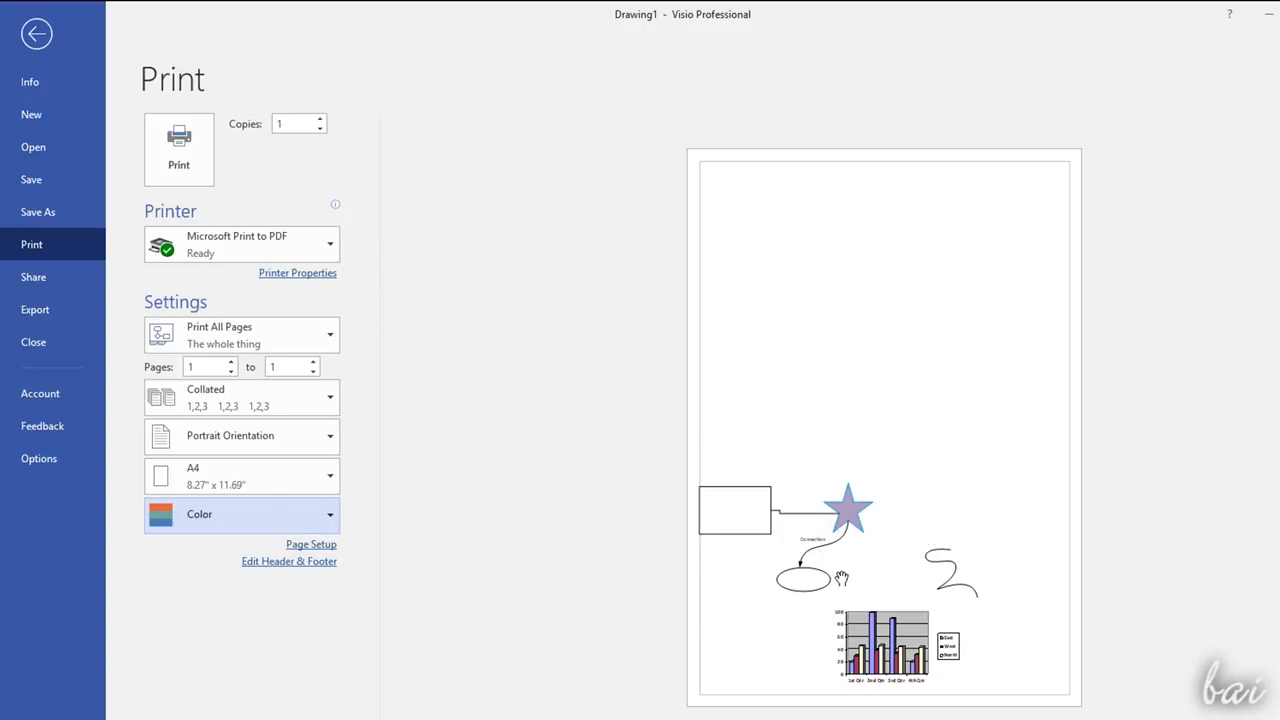
{"action": "left_click", "coordinate": [36, 34]}
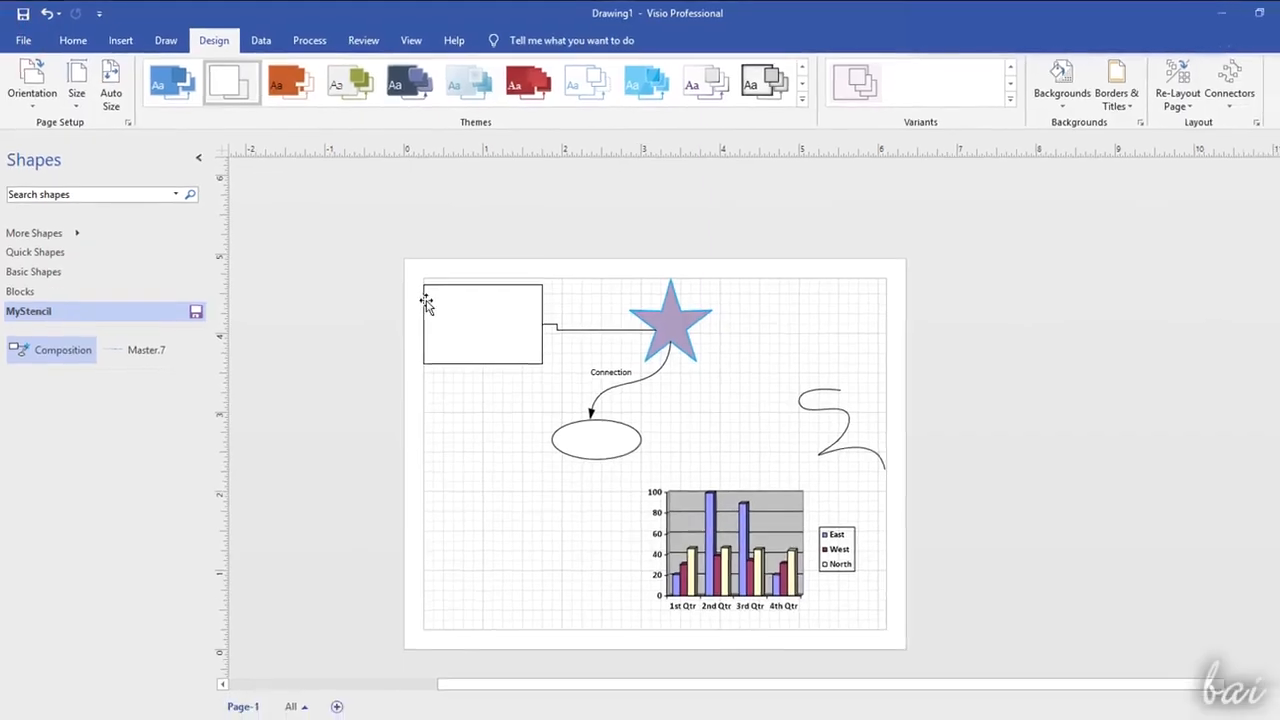
{"action": "scroll", "coordinate": [412, 292], "scroll_direction": "up", "scroll_amount": 1}
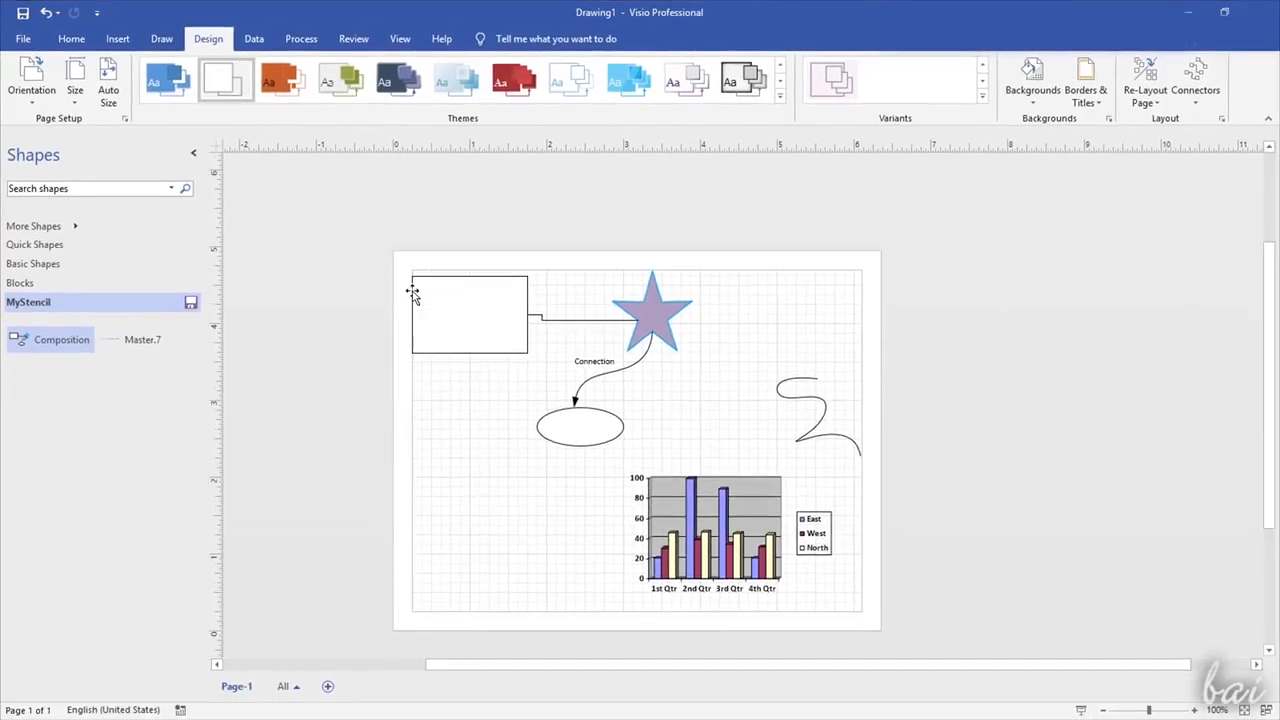